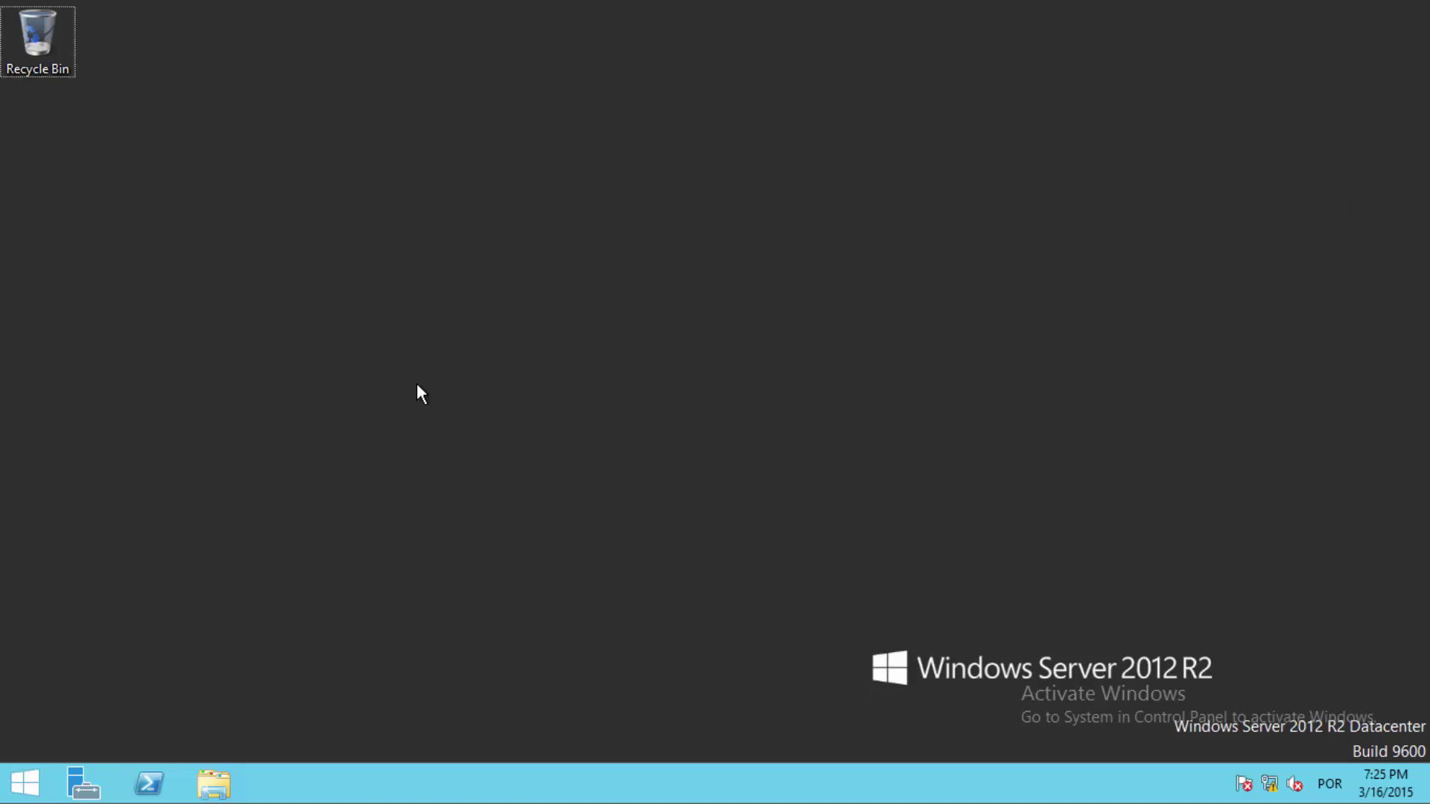
# Launch PERFMON and show the real-time Performance Monitor graph in a repositioned, widened window
pyautogui.press('super+r')
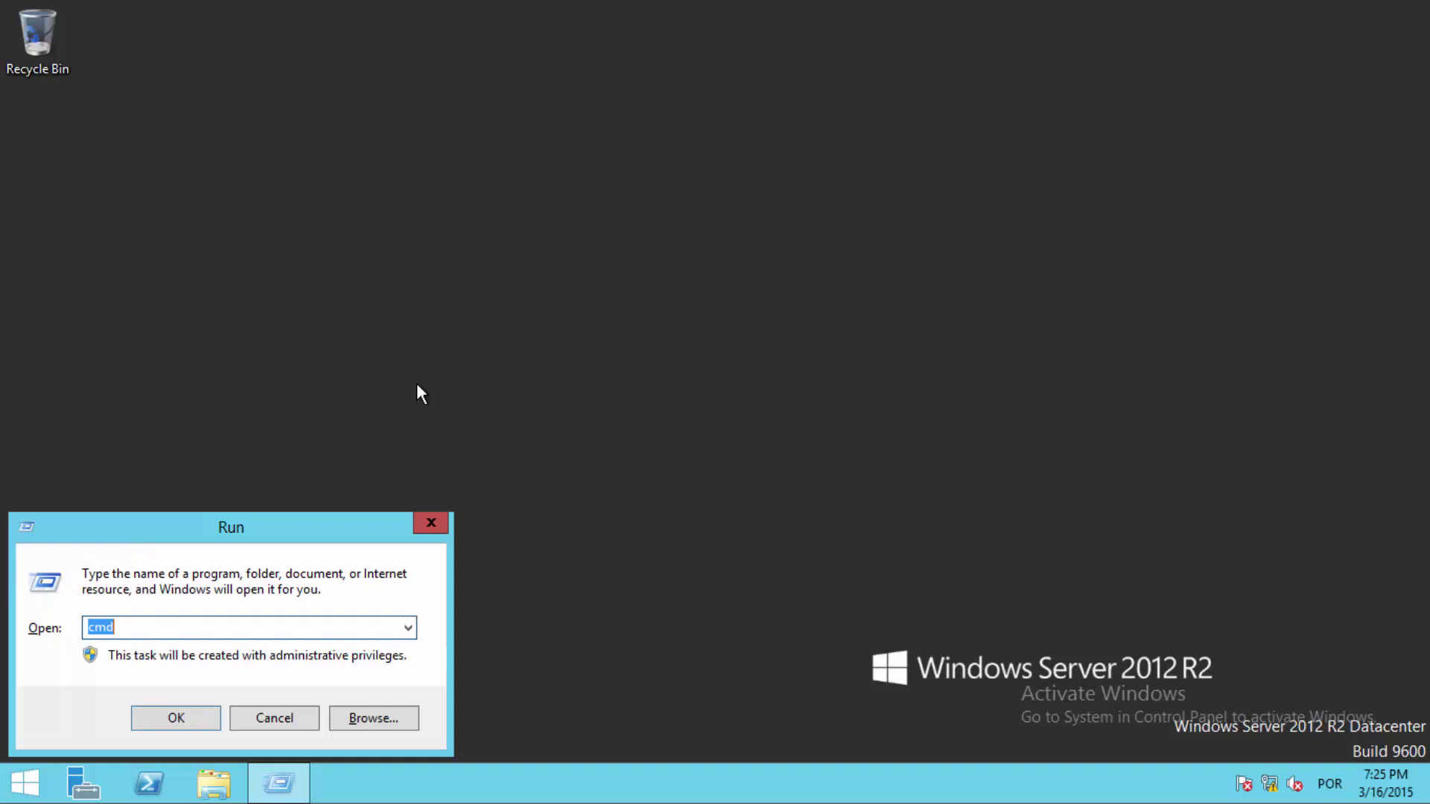
pyautogui.write('PERFMON')
pyautogui.click(169, 713)
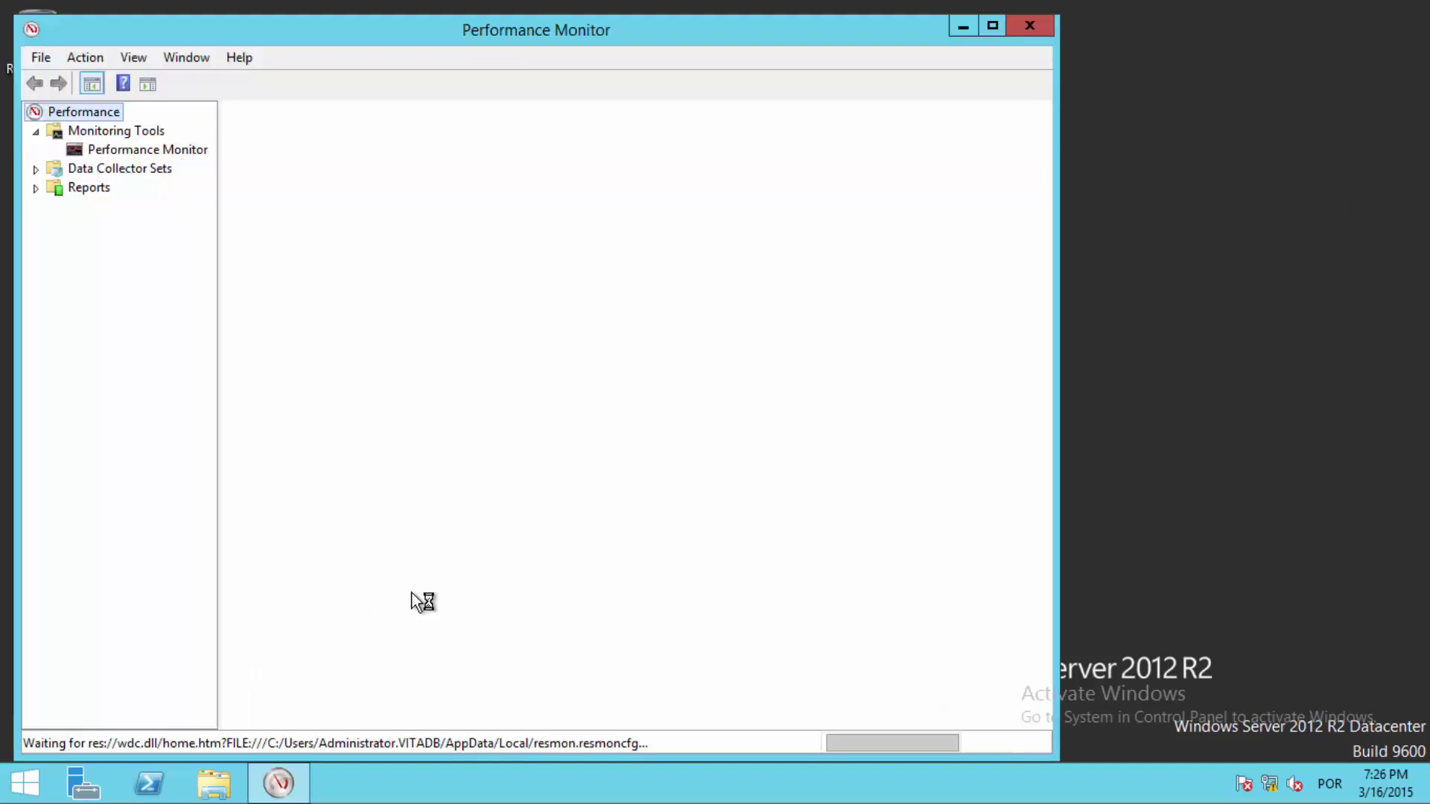
pyautogui.moveTo(328, 33); pyautogui.dragTo(414, 17)
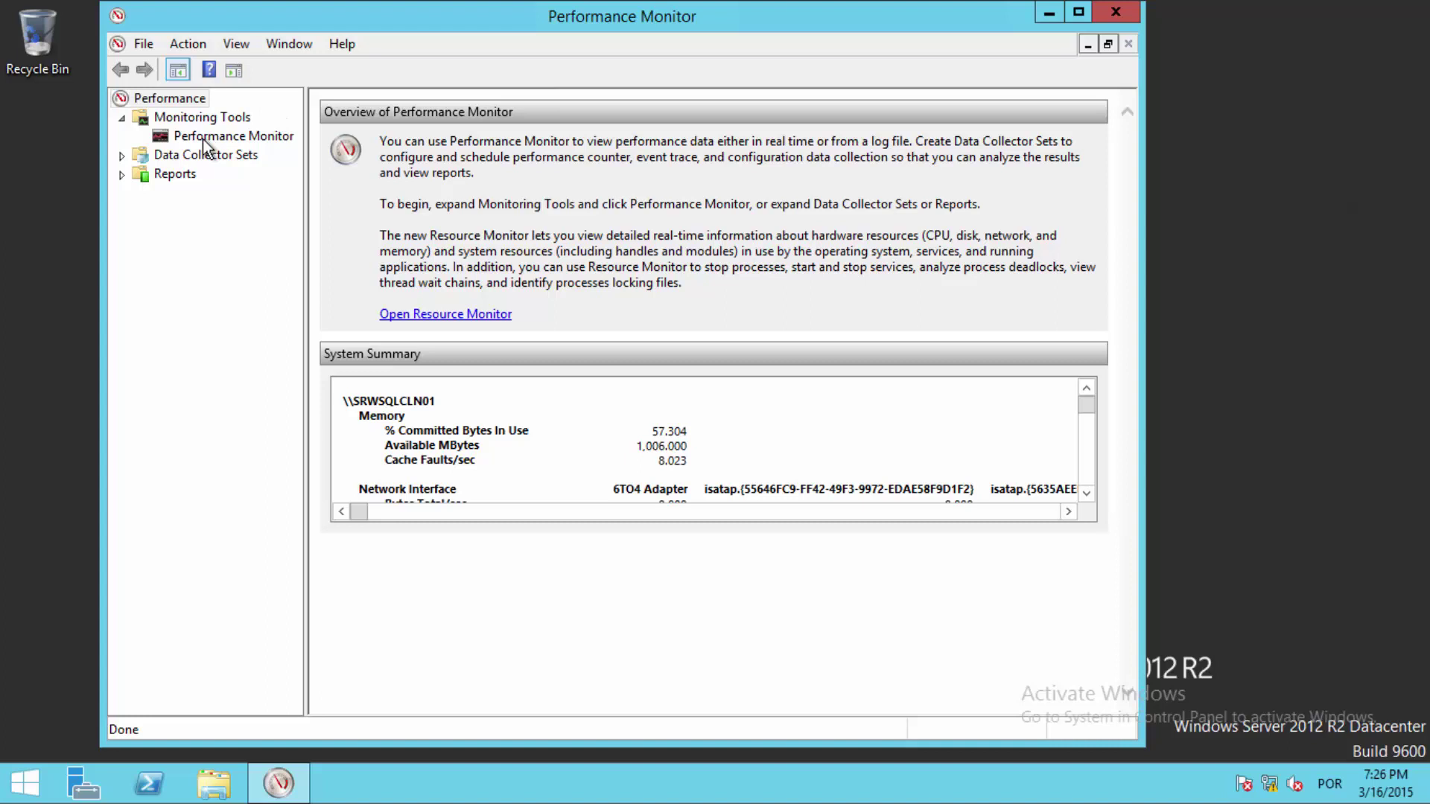
pyautogui.click(203, 138)
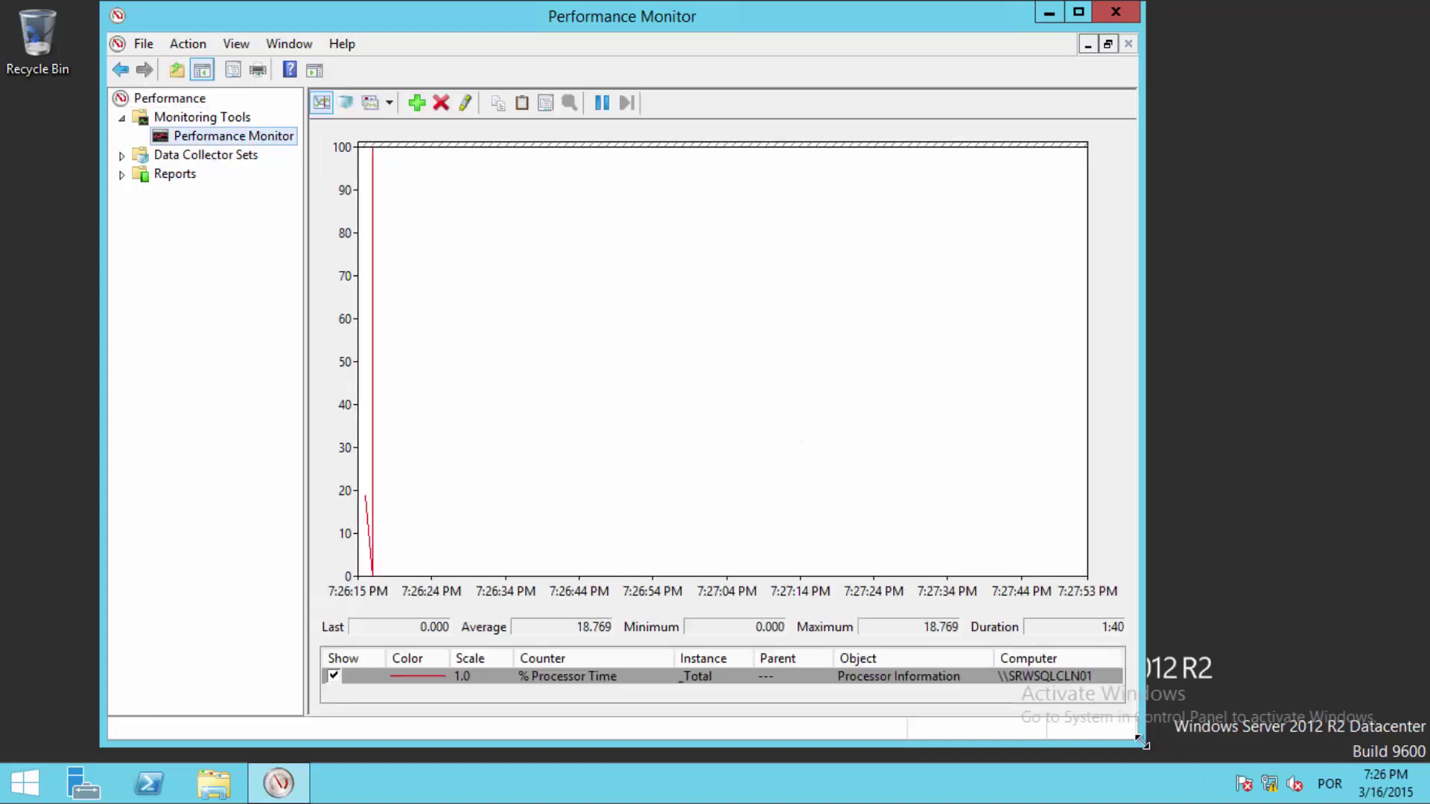
pyautogui.moveTo(1143, 730); pyautogui.dragTo(1295, 717)
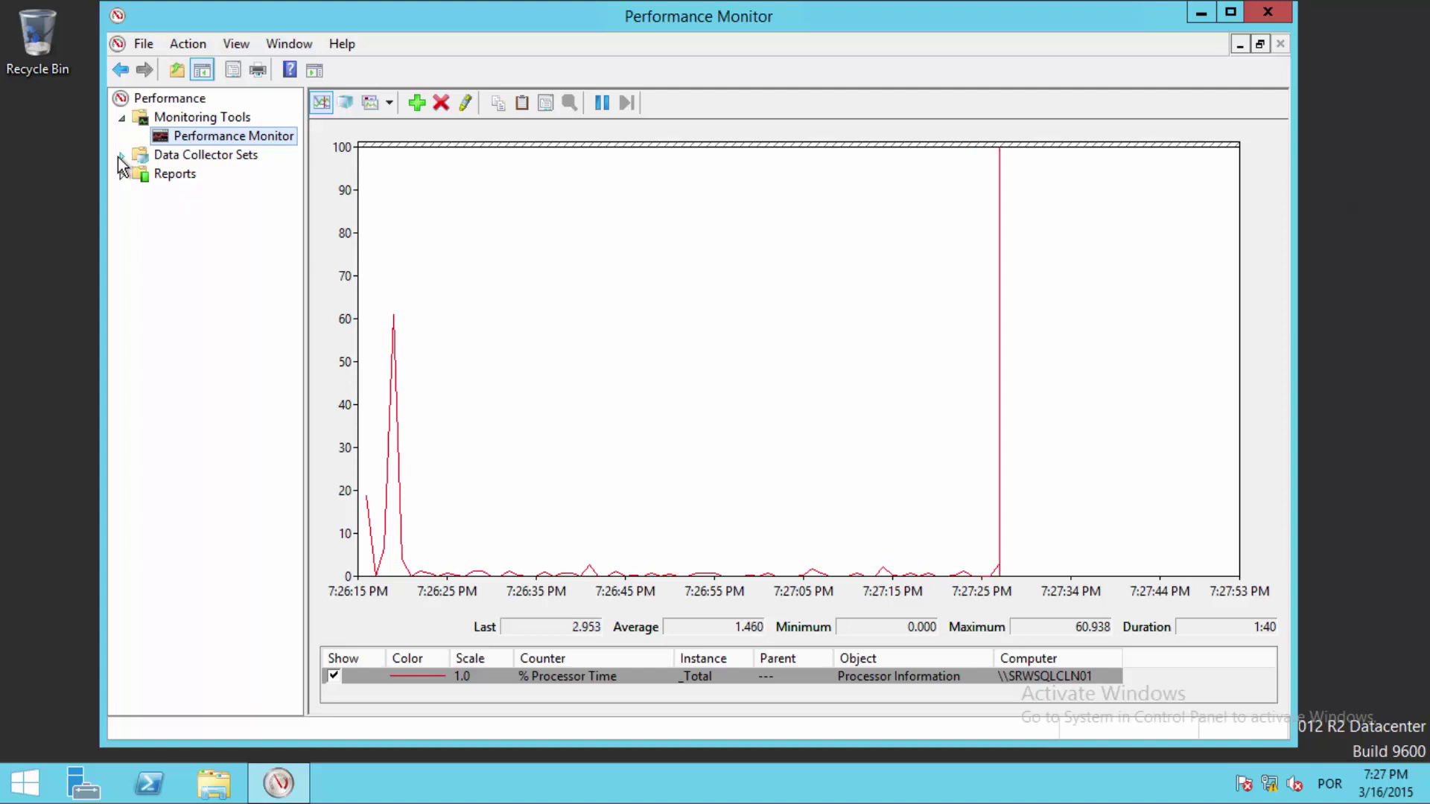
# Expand the Data Collector Sets and list the User Defined sets
pyautogui.click(171, 155)
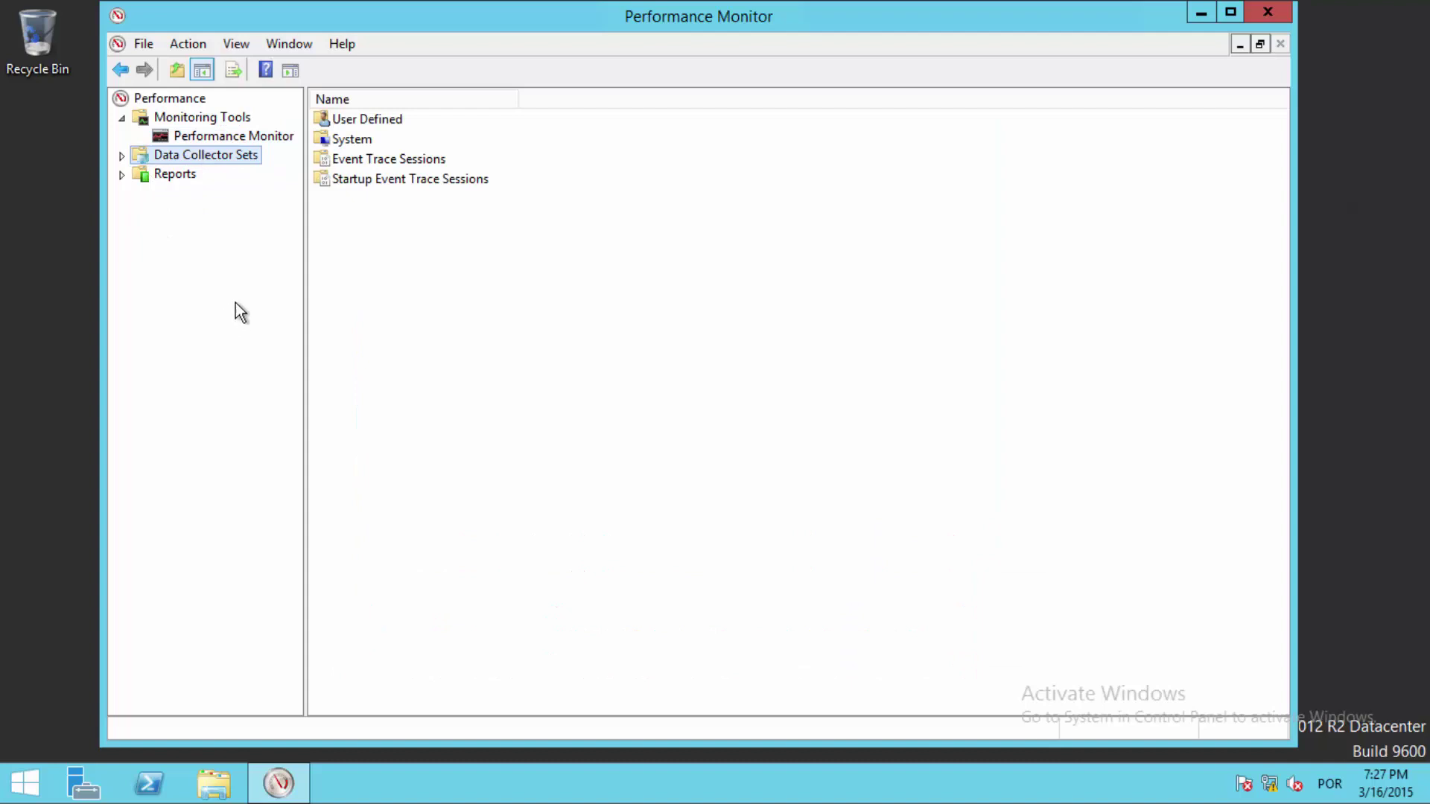
pyautogui.click(123, 155)
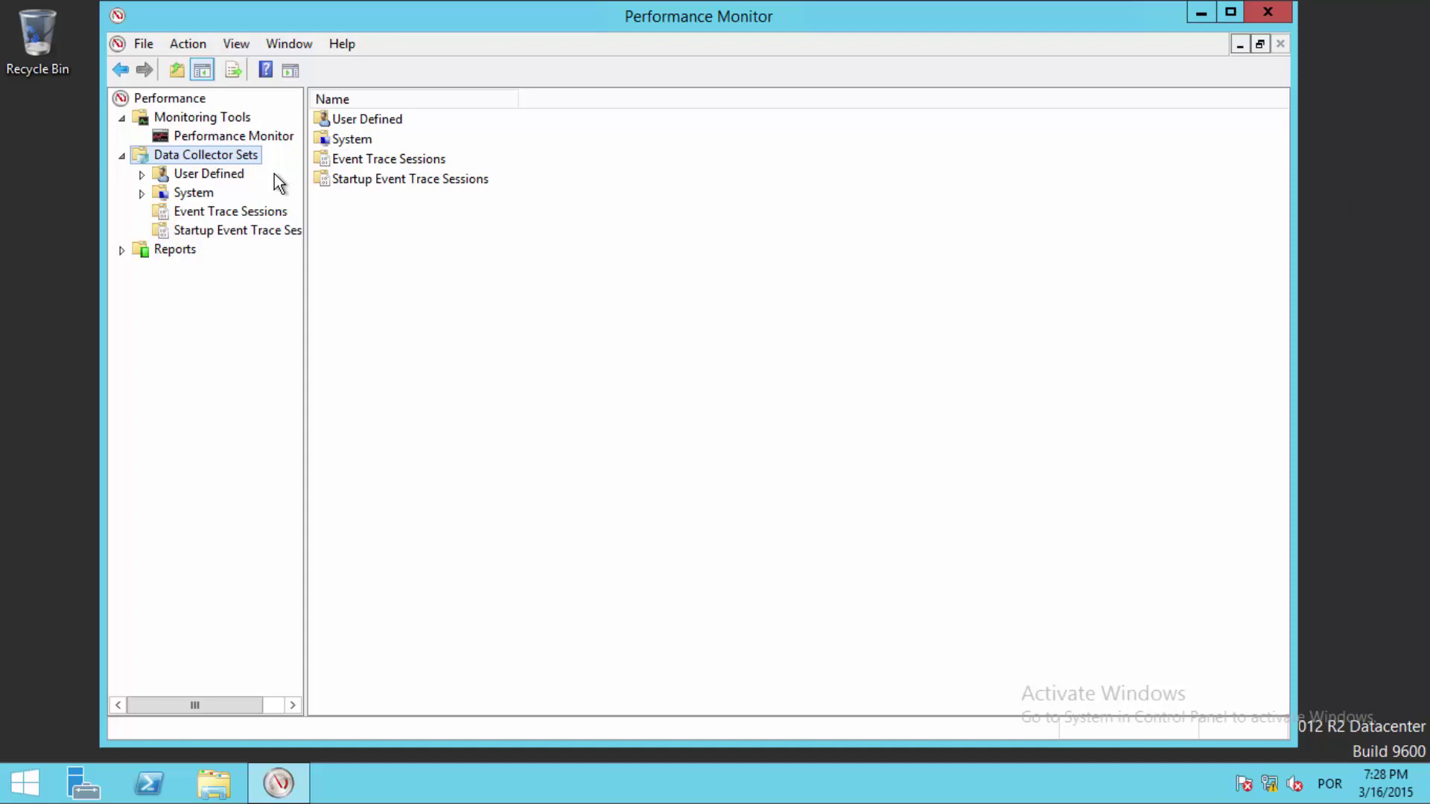
pyautogui.click(142, 175)
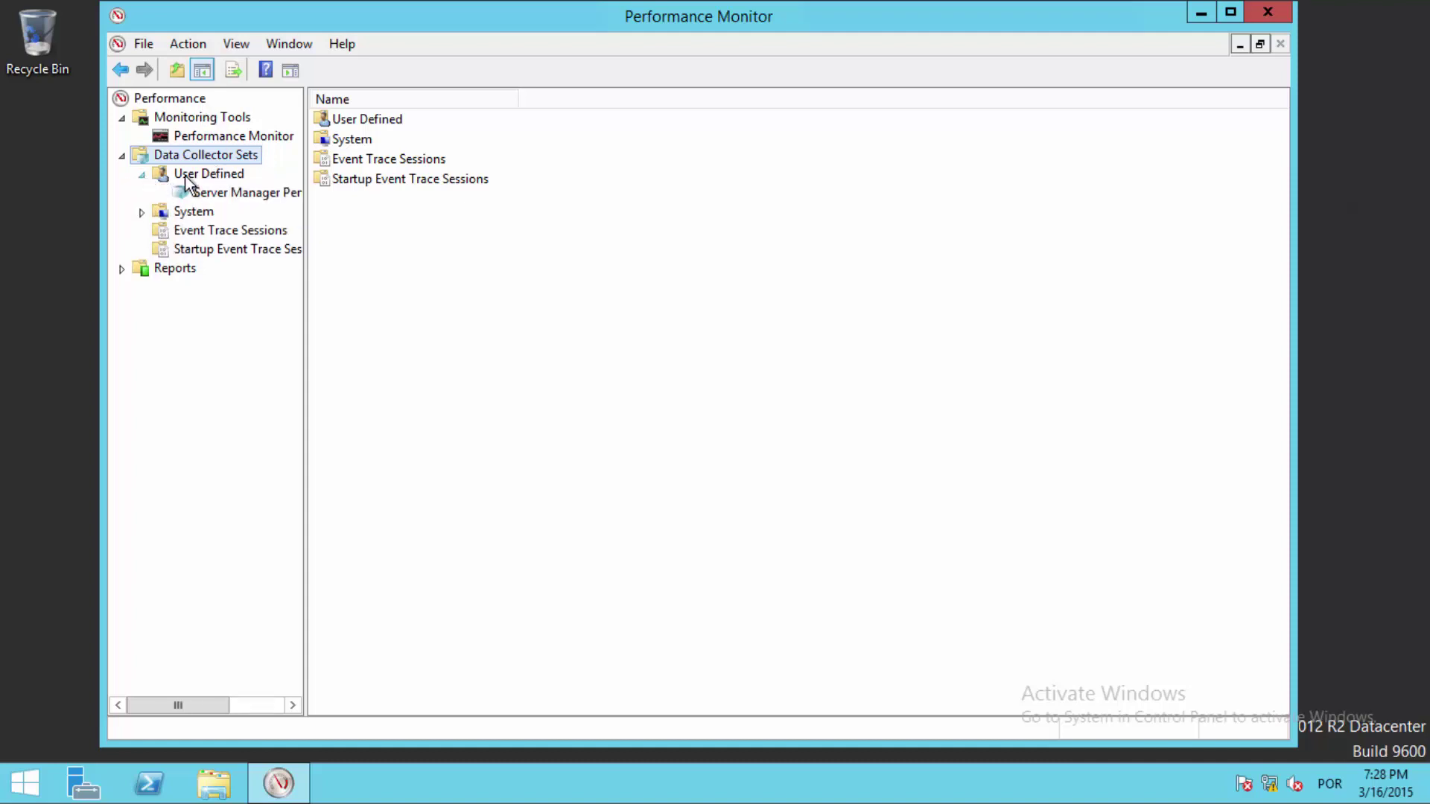
pyautogui.click(212, 174)
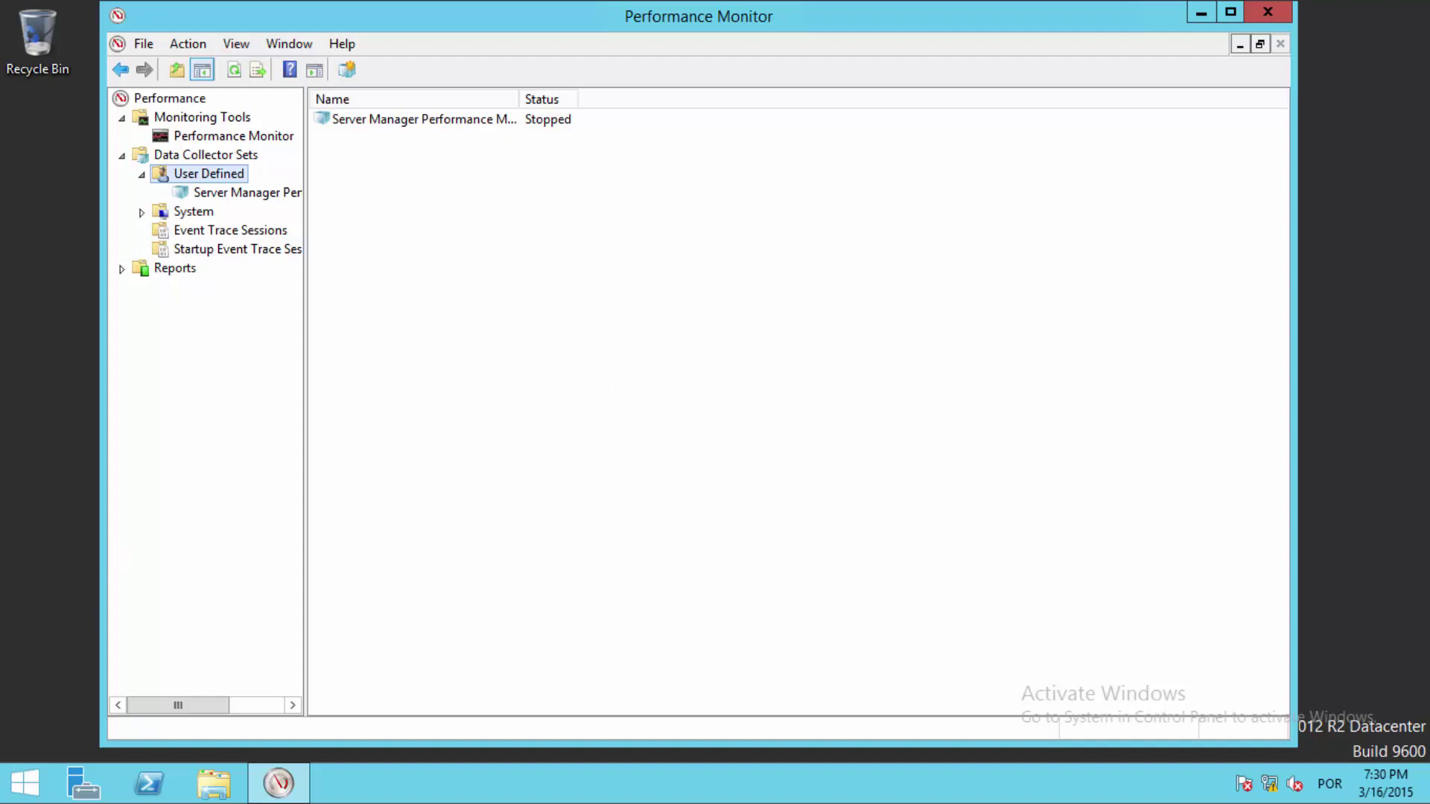
# Search the installed programs for "management" and launch SQL Server 2014 Management Studio
pyautogui.click(33, 780)
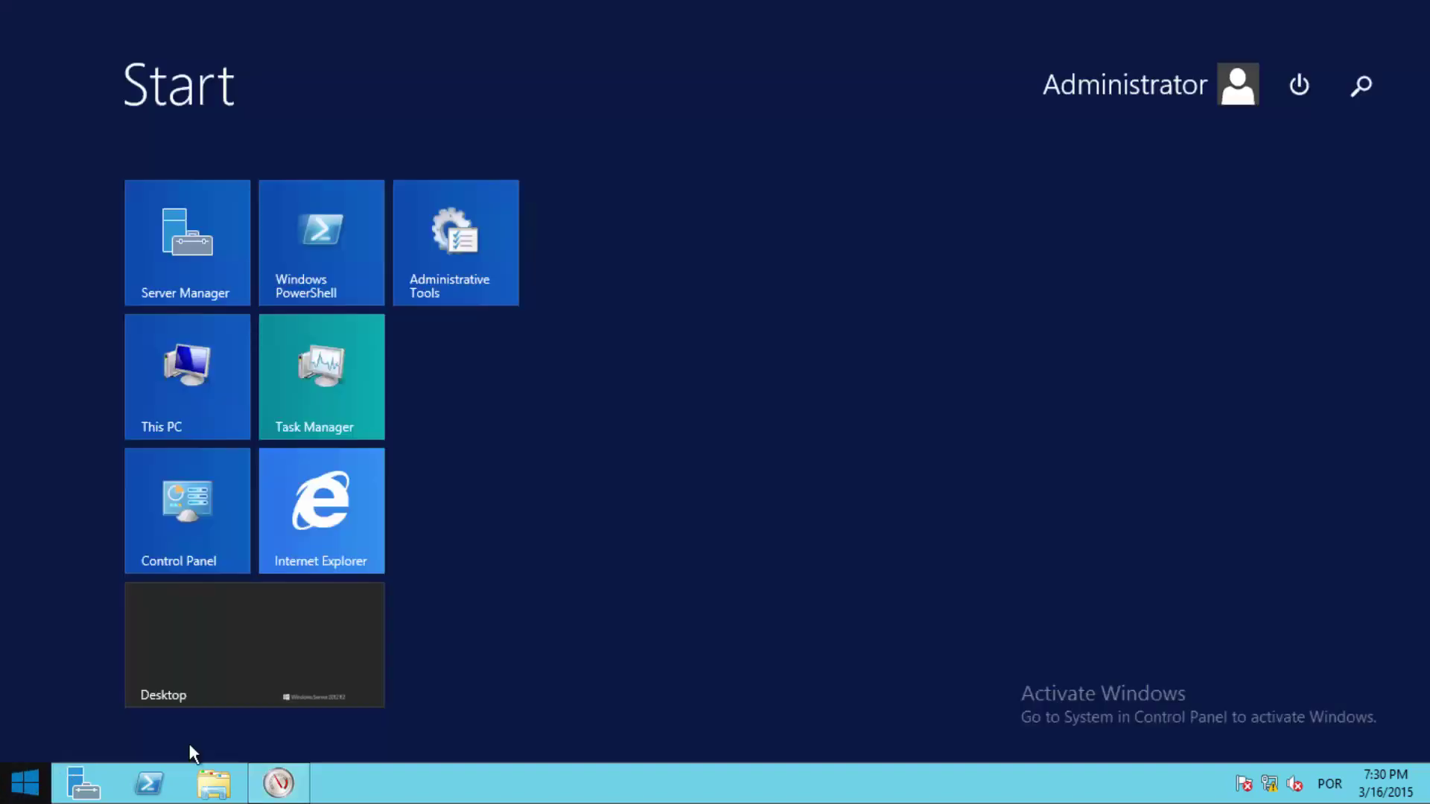
pyautogui.write('MAN')
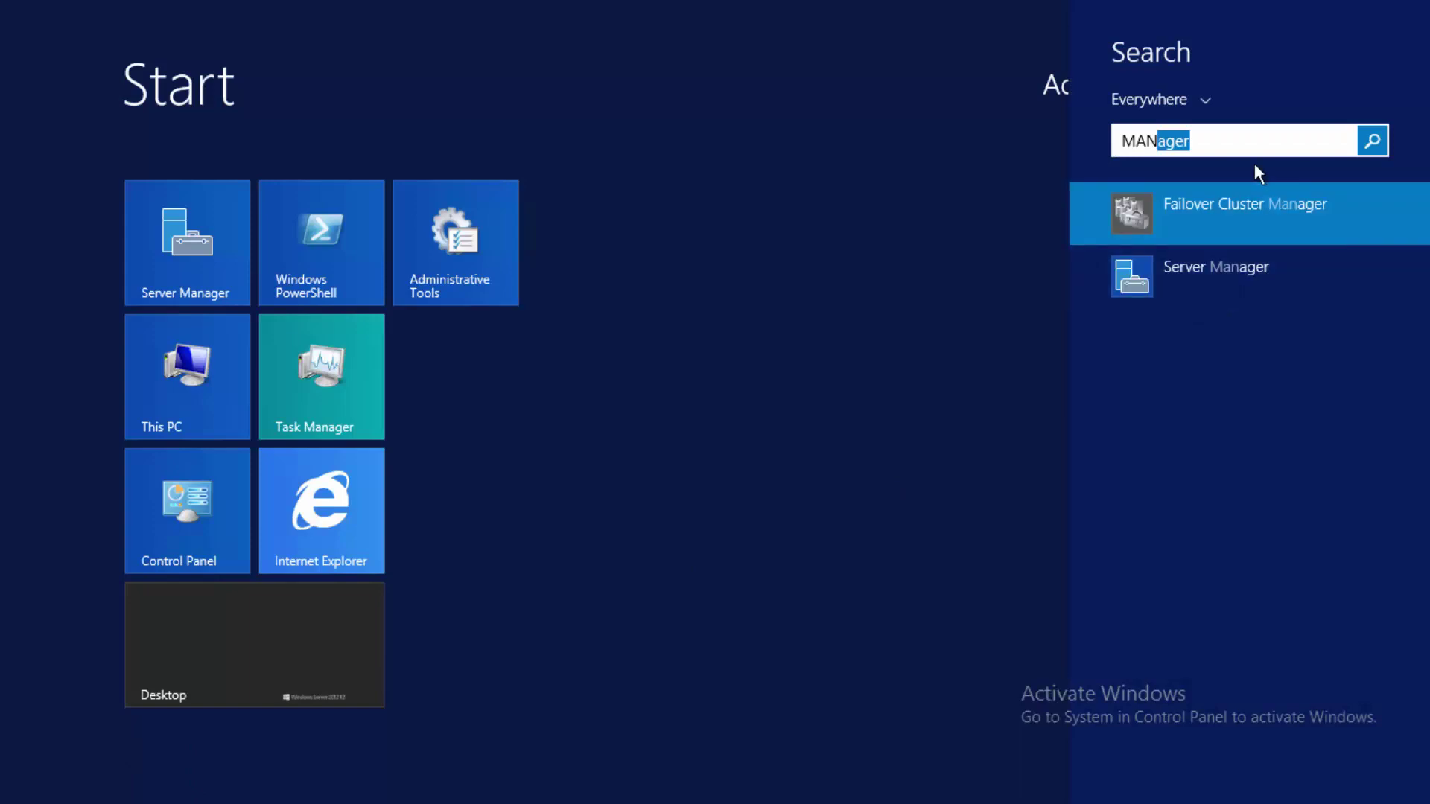
pyautogui.press('BackSpace')
pyautogui.press('BackSpace')
pyautogui.press('BackSpace')
pyautogui.press('BackSpace')
pyautogui.write('manage')
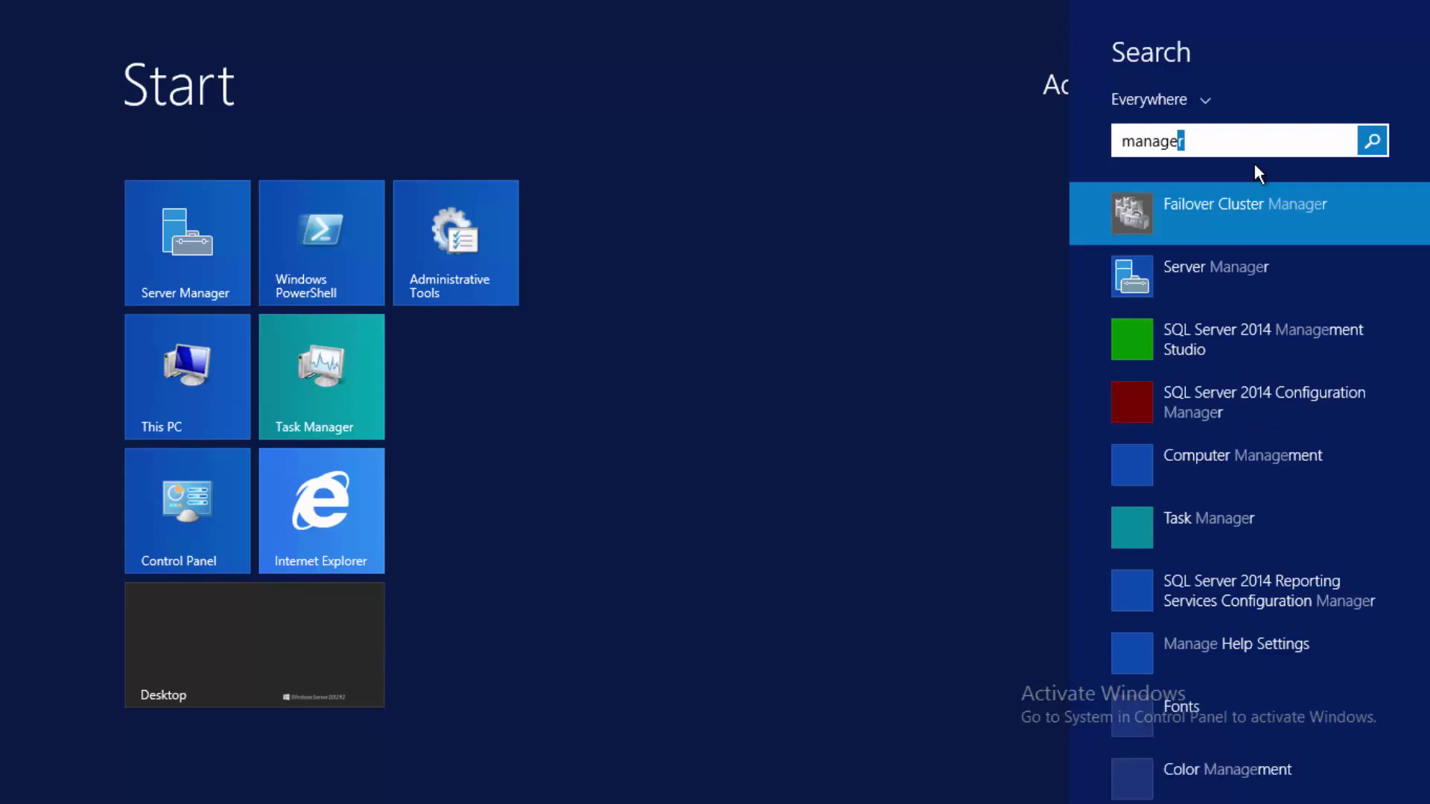
pyautogui.write('ment')
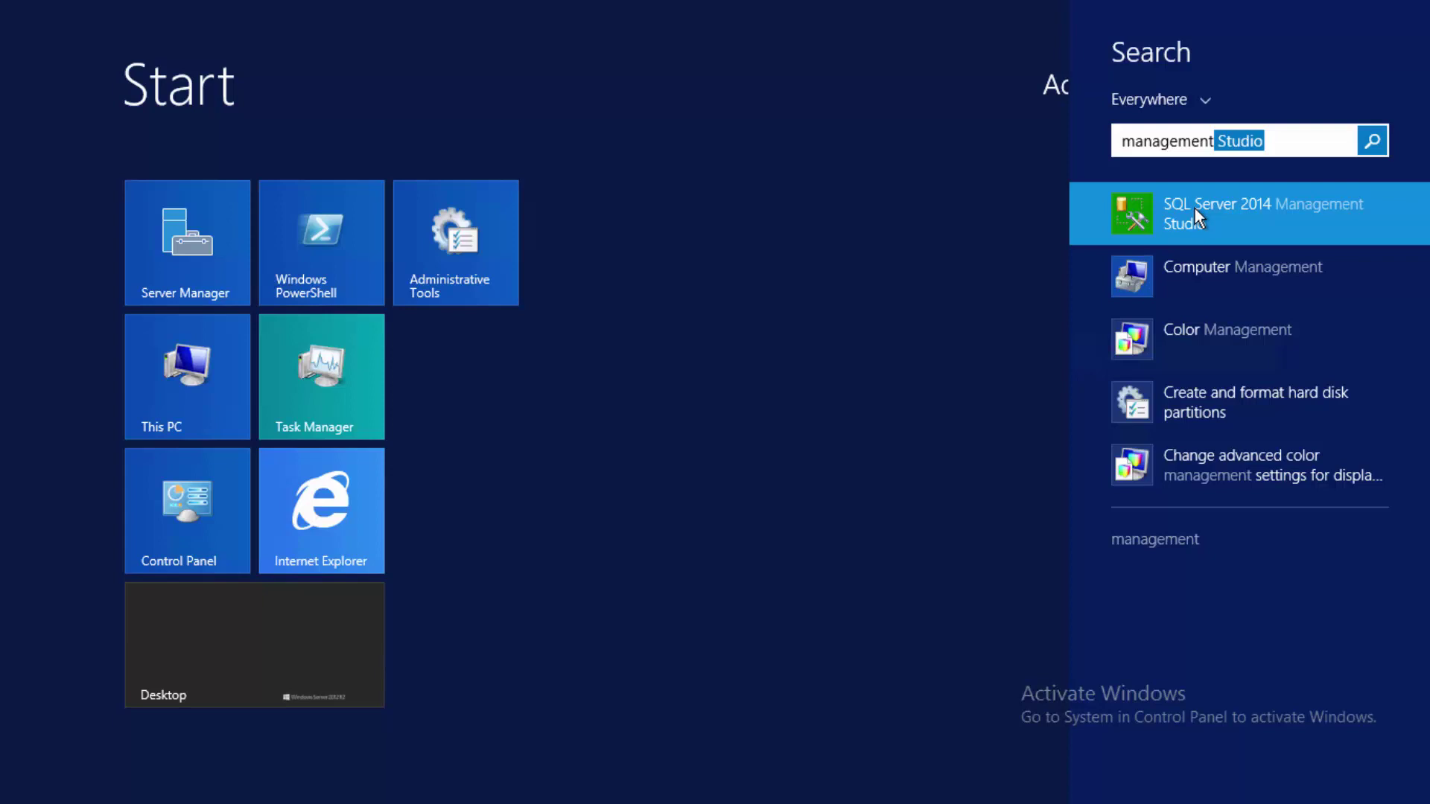
pyautogui.click(1195, 209)
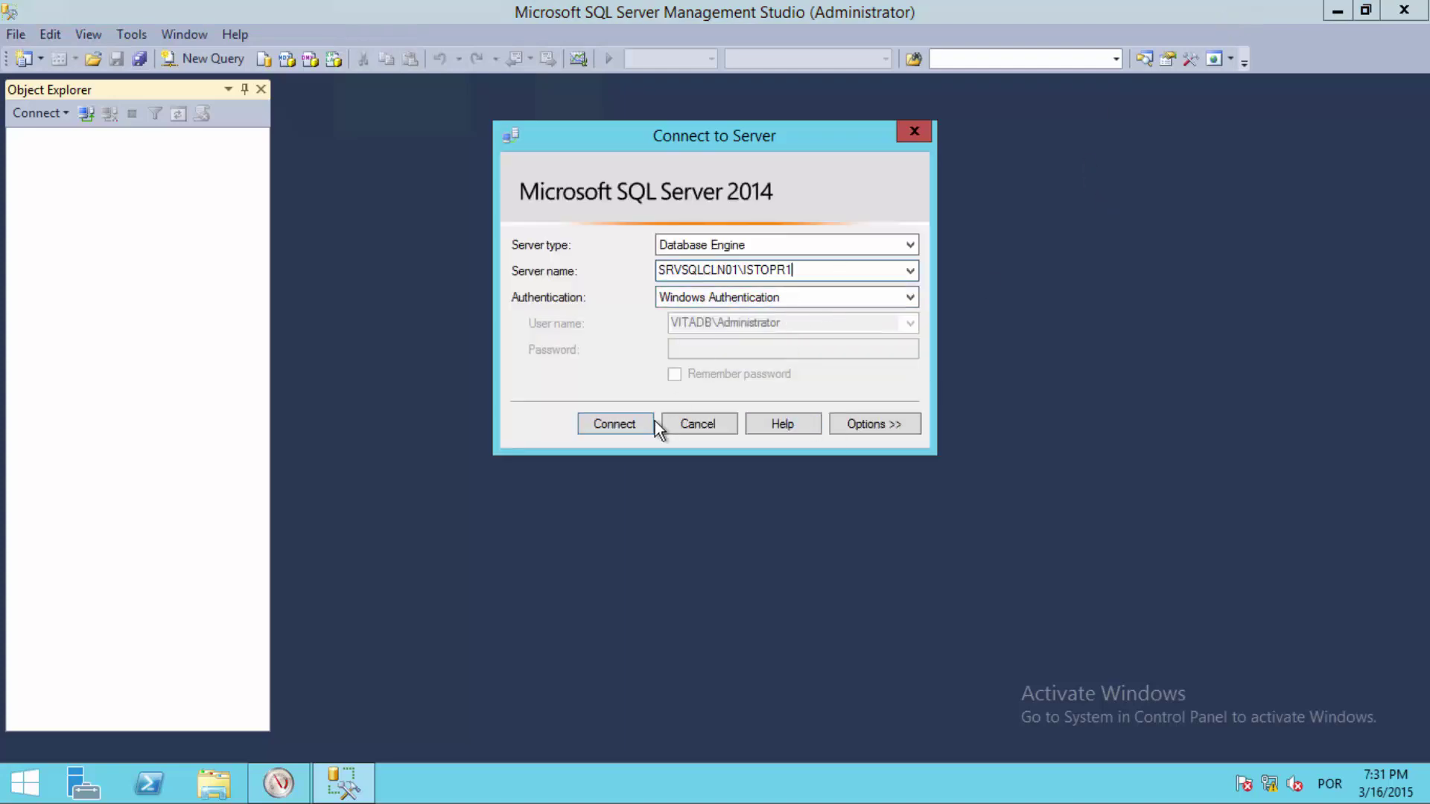
# Connect to the SRVSQLCLN01\ISTOPR1 Database Engine with Windows Authentication, widen the Object Explorer and expand its Databases folder
pyautogui.click(615, 423)
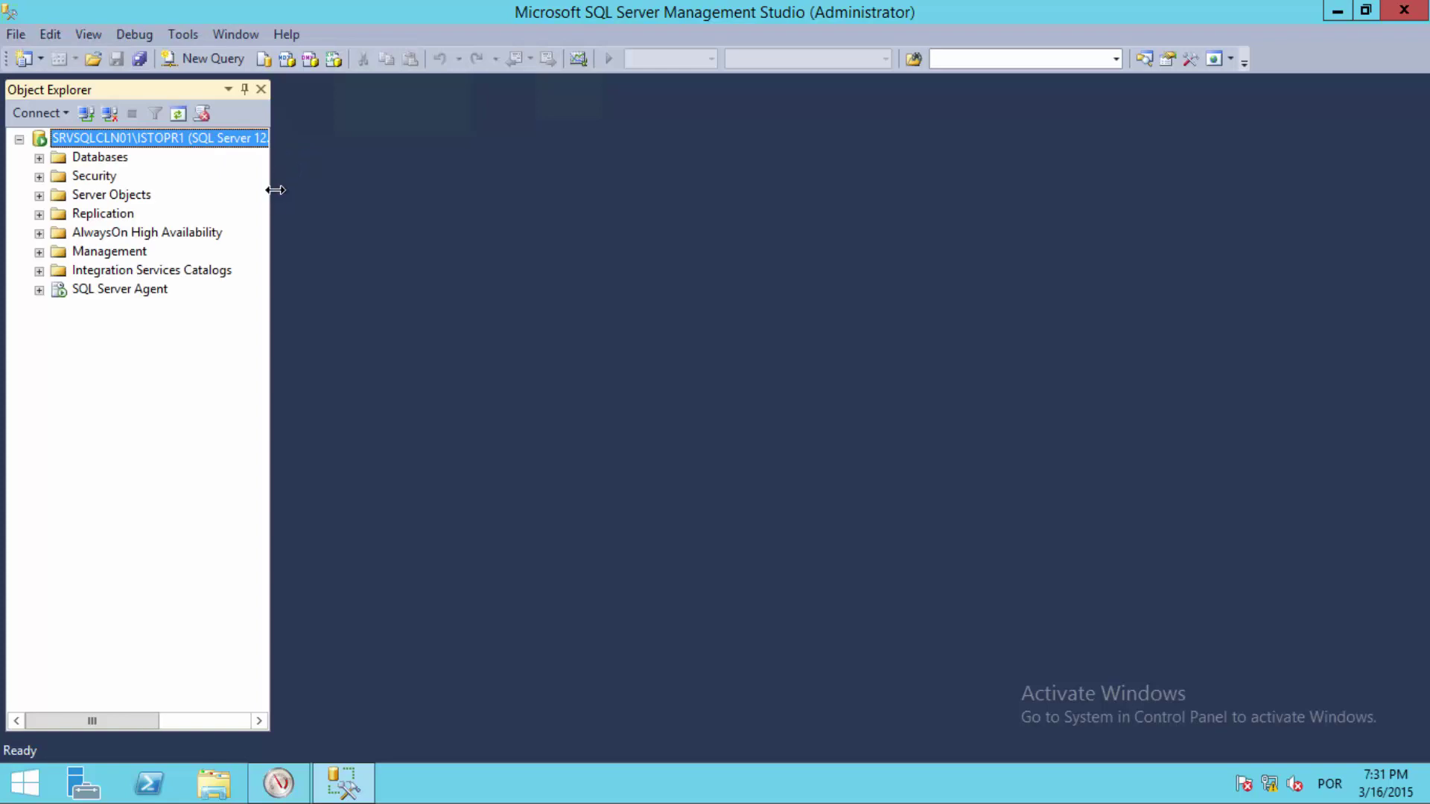
pyautogui.moveTo(274, 187); pyautogui.dragTo(493, 186)
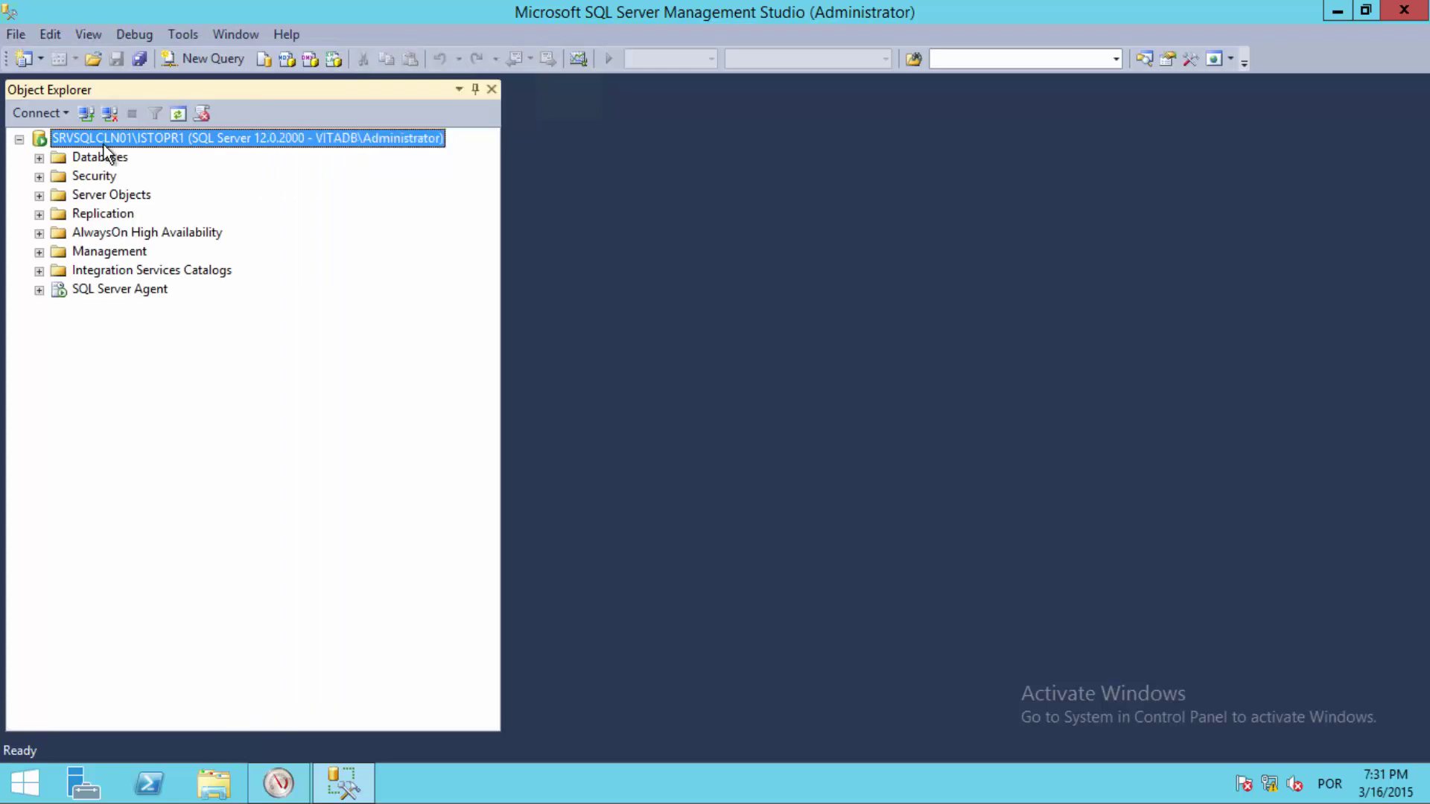
pyautogui.click(40, 158)
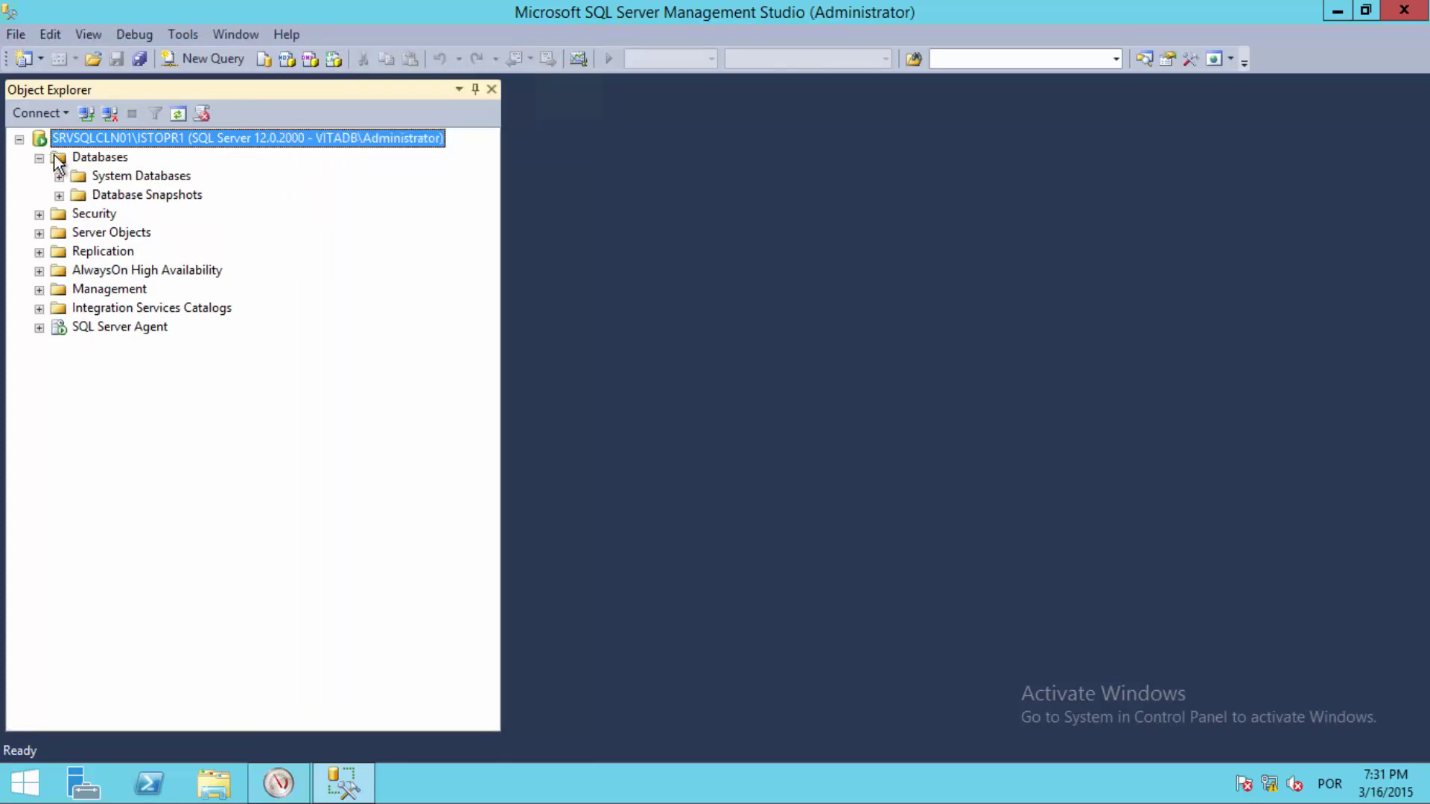
# Create a database named SISGTR with the default file settings and expand it down to its Tables folder
pyautogui.rightClick(117, 164)
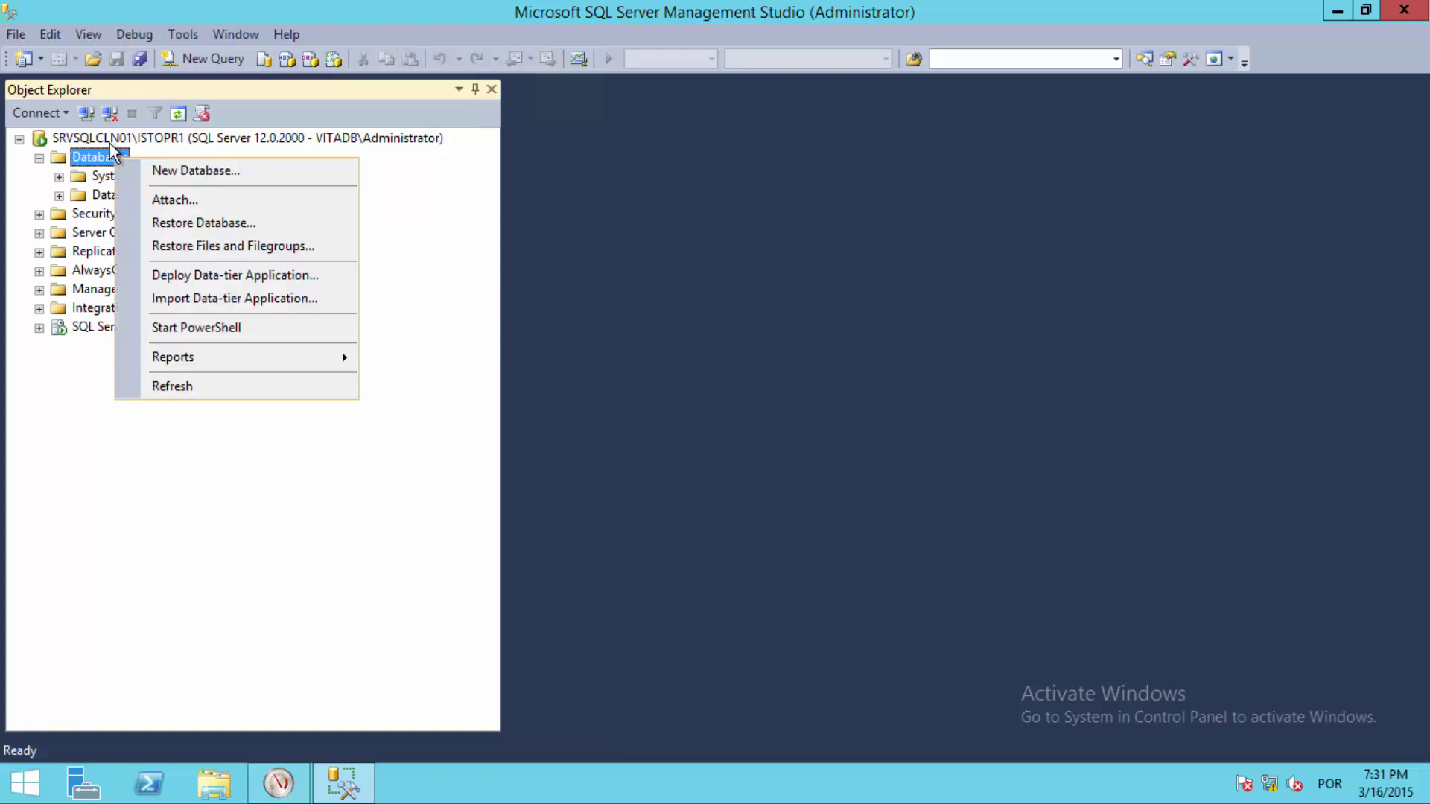
pyautogui.click(216, 172)
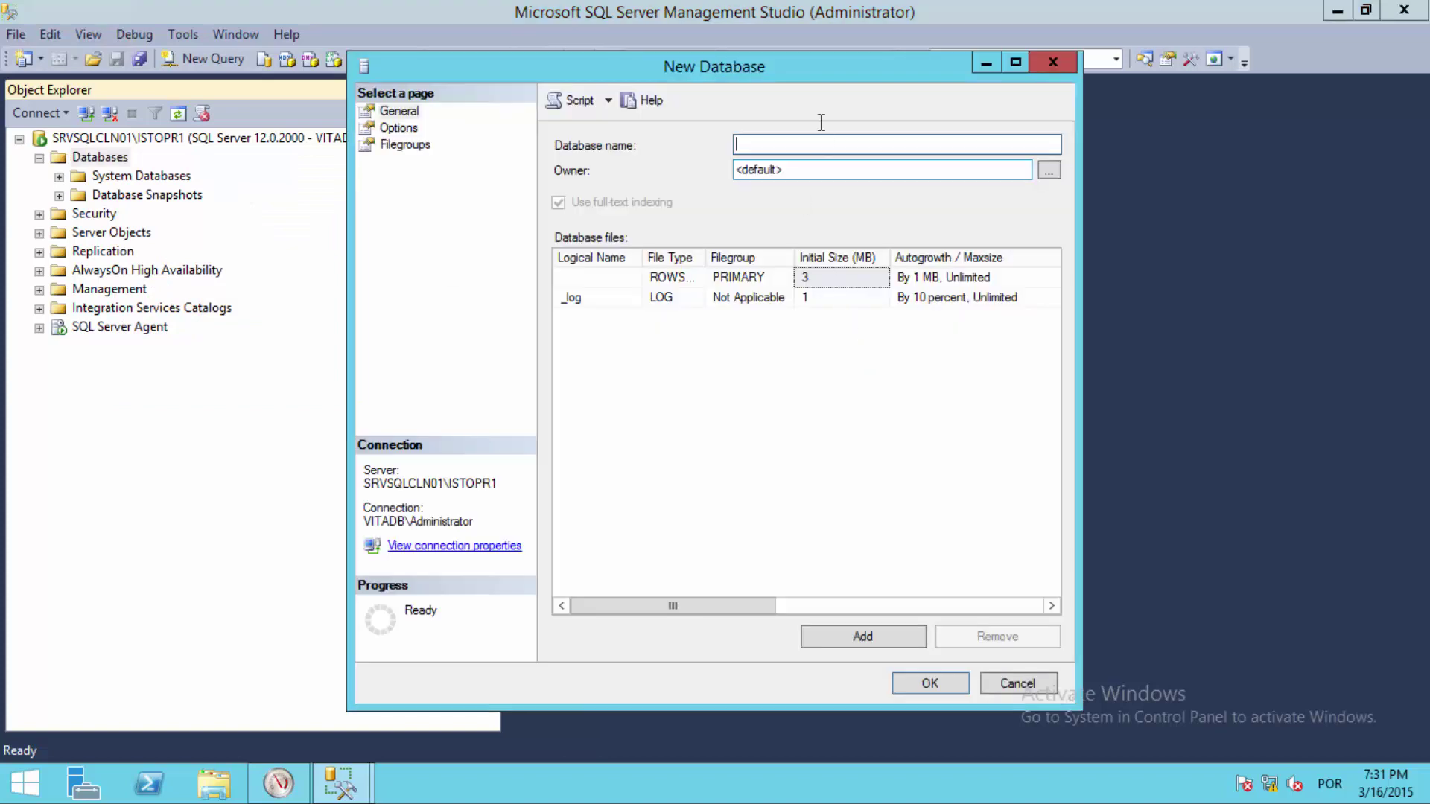
pyautogui.write('SISGTR')
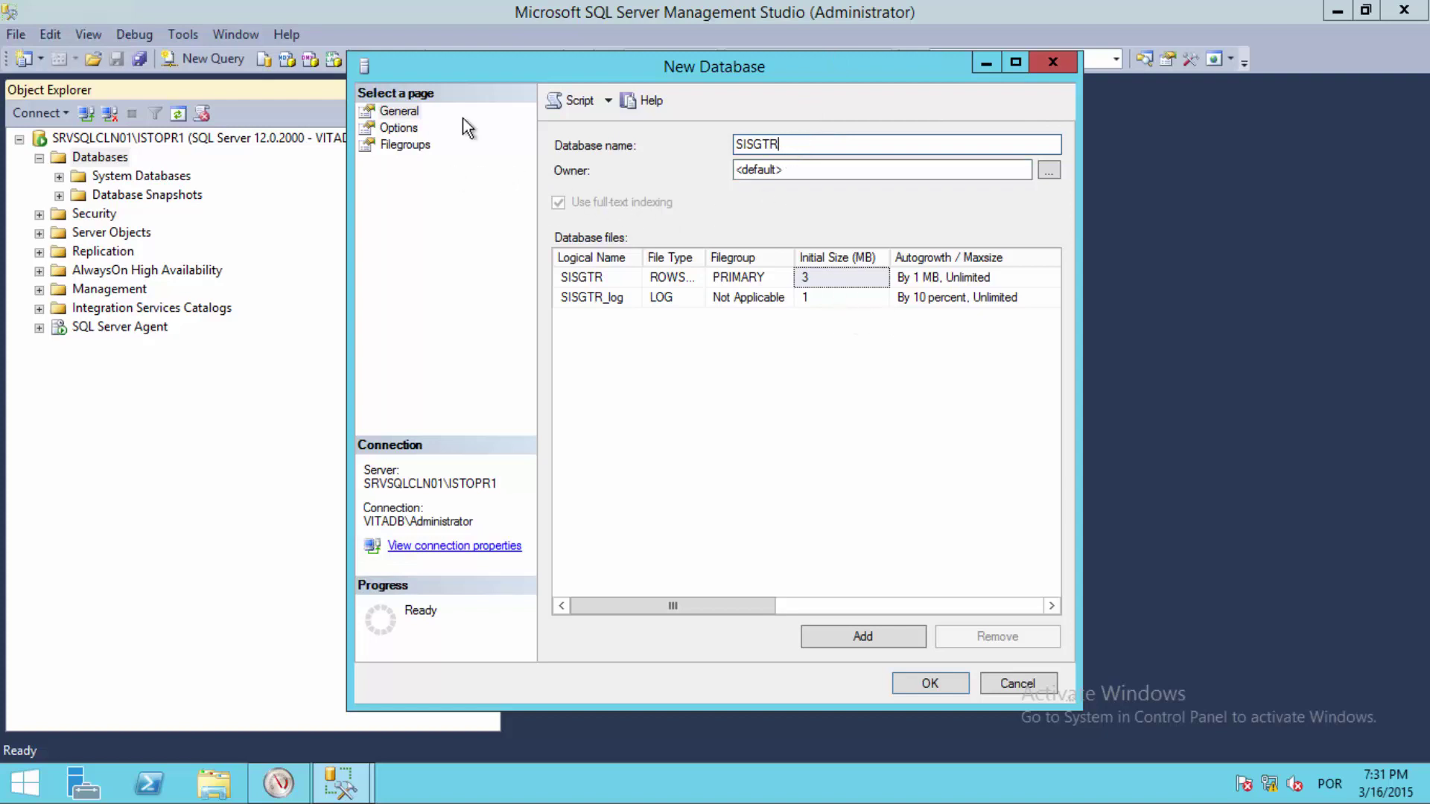
pyautogui.click(929, 683)
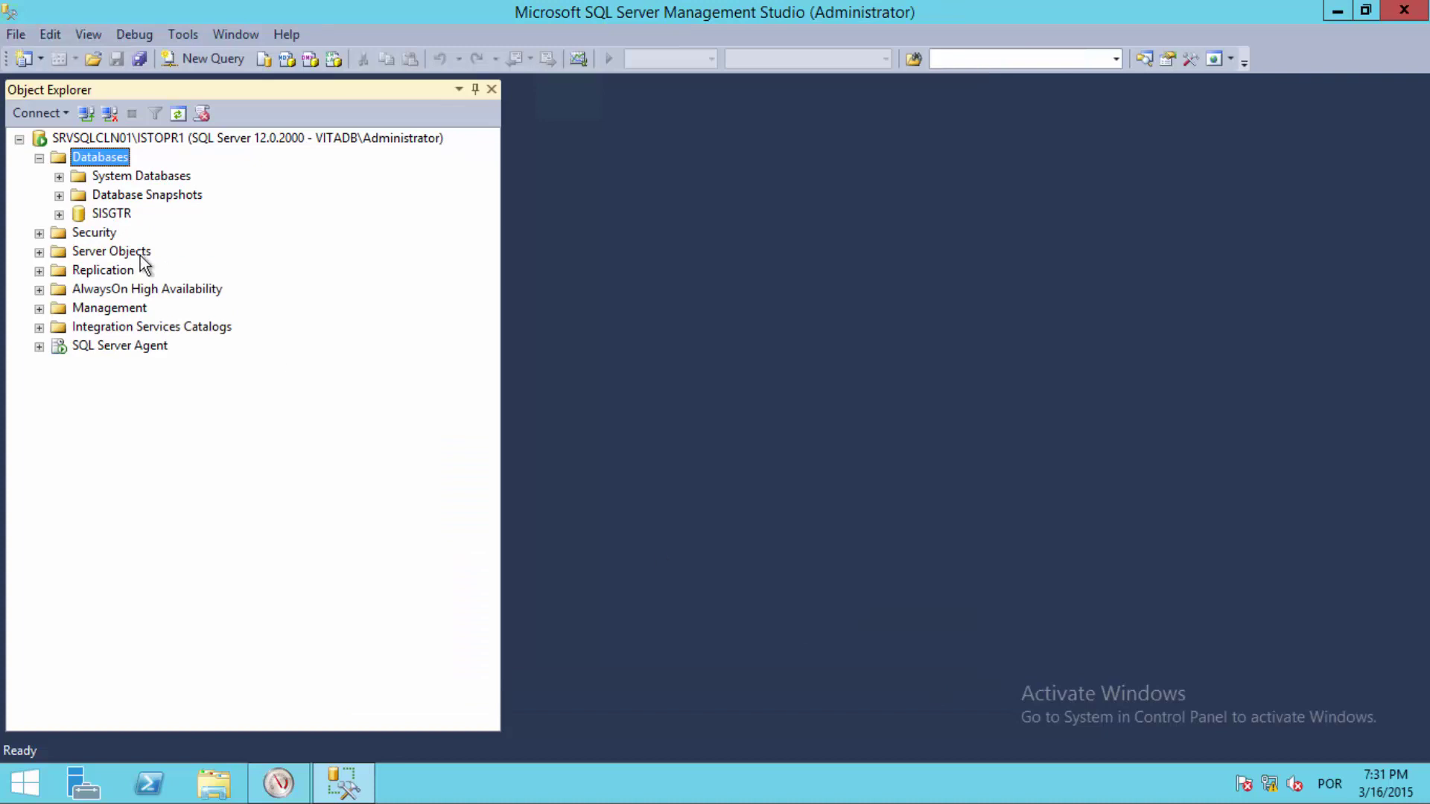
pyautogui.click(60, 215)
pyautogui.click(79, 252)
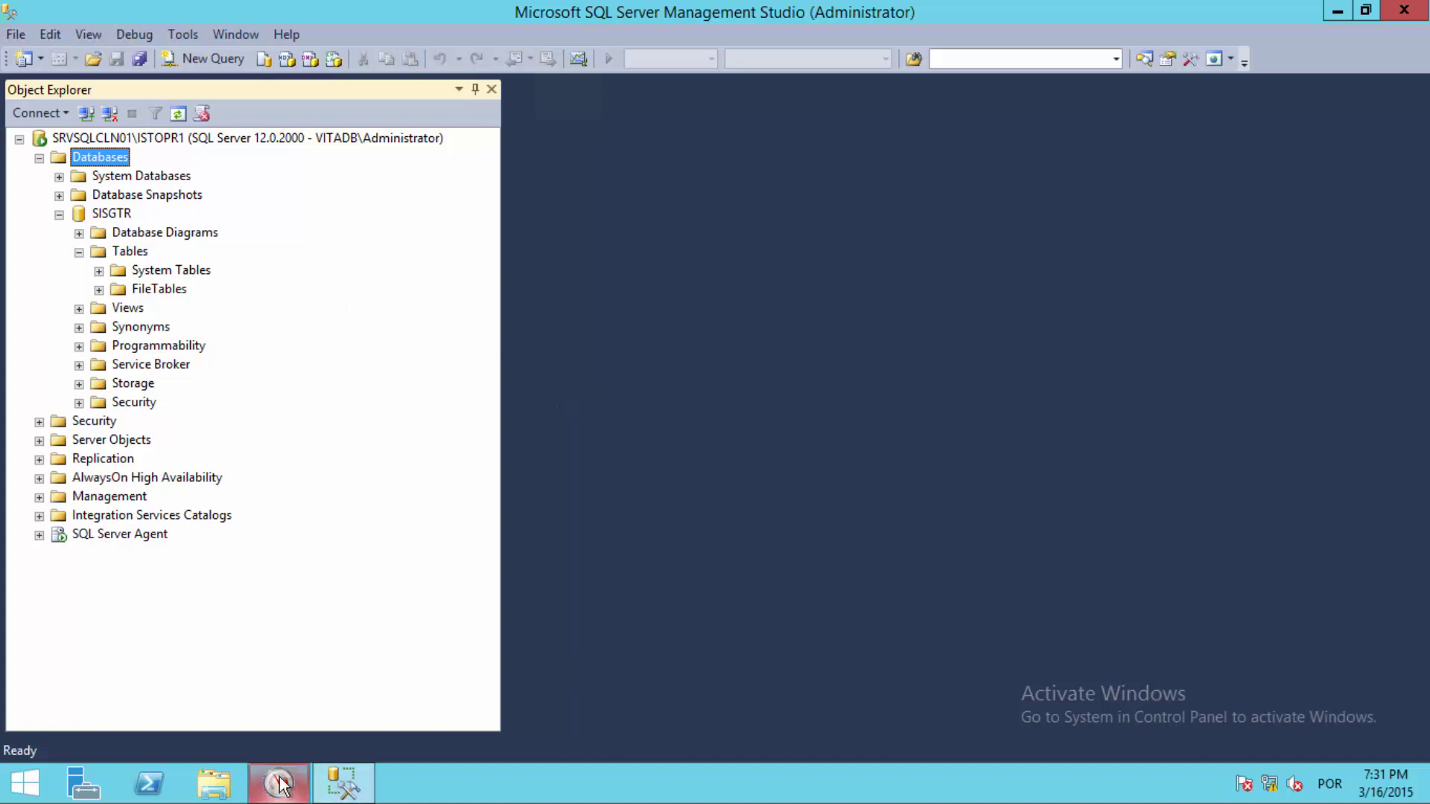
# Switch back to Performance Monitor, dismiss the SQL Server notification and select the User Defined data collector sets
pyautogui.moveTo(279, 781)
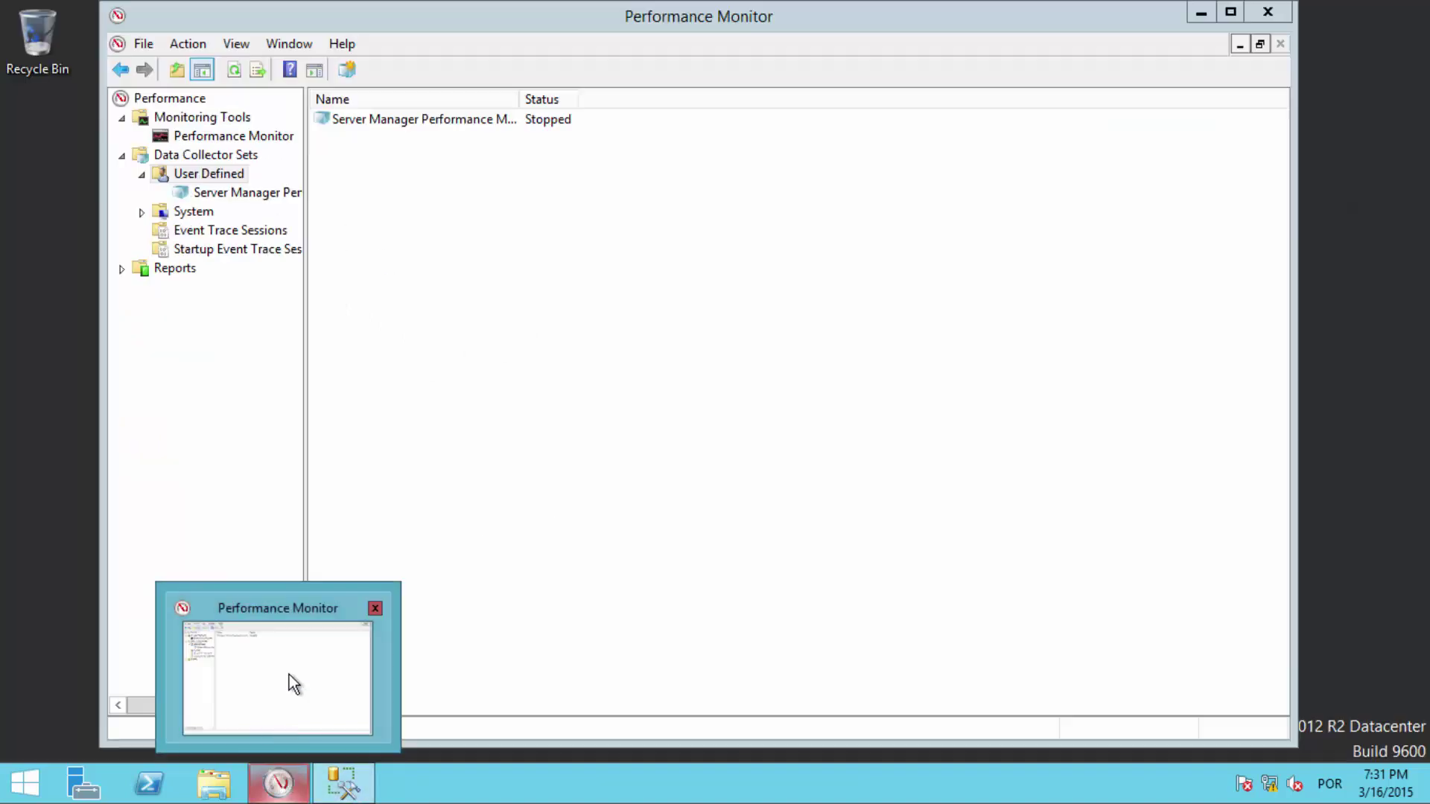
pyautogui.click(288, 674)
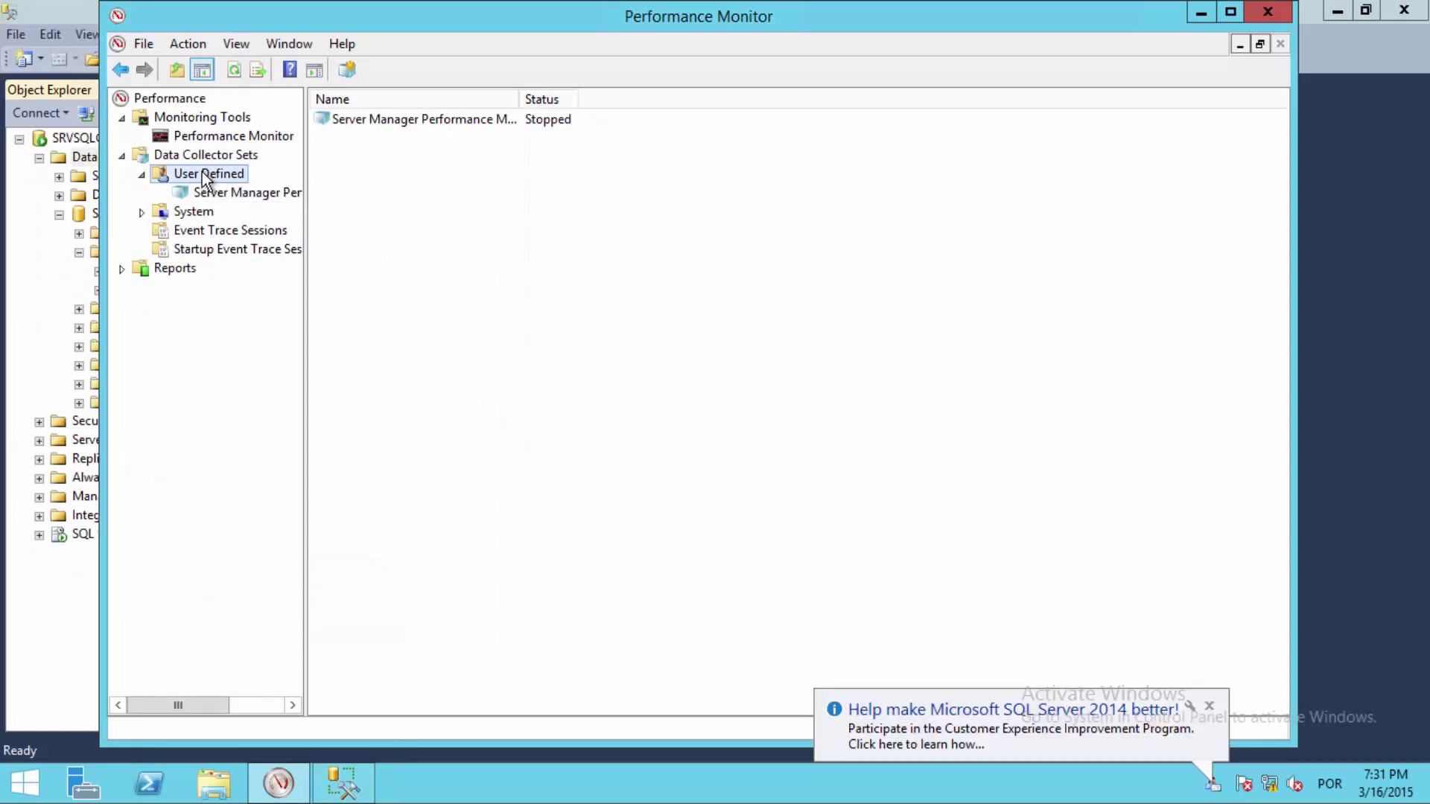
pyautogui.click(1208, 705)
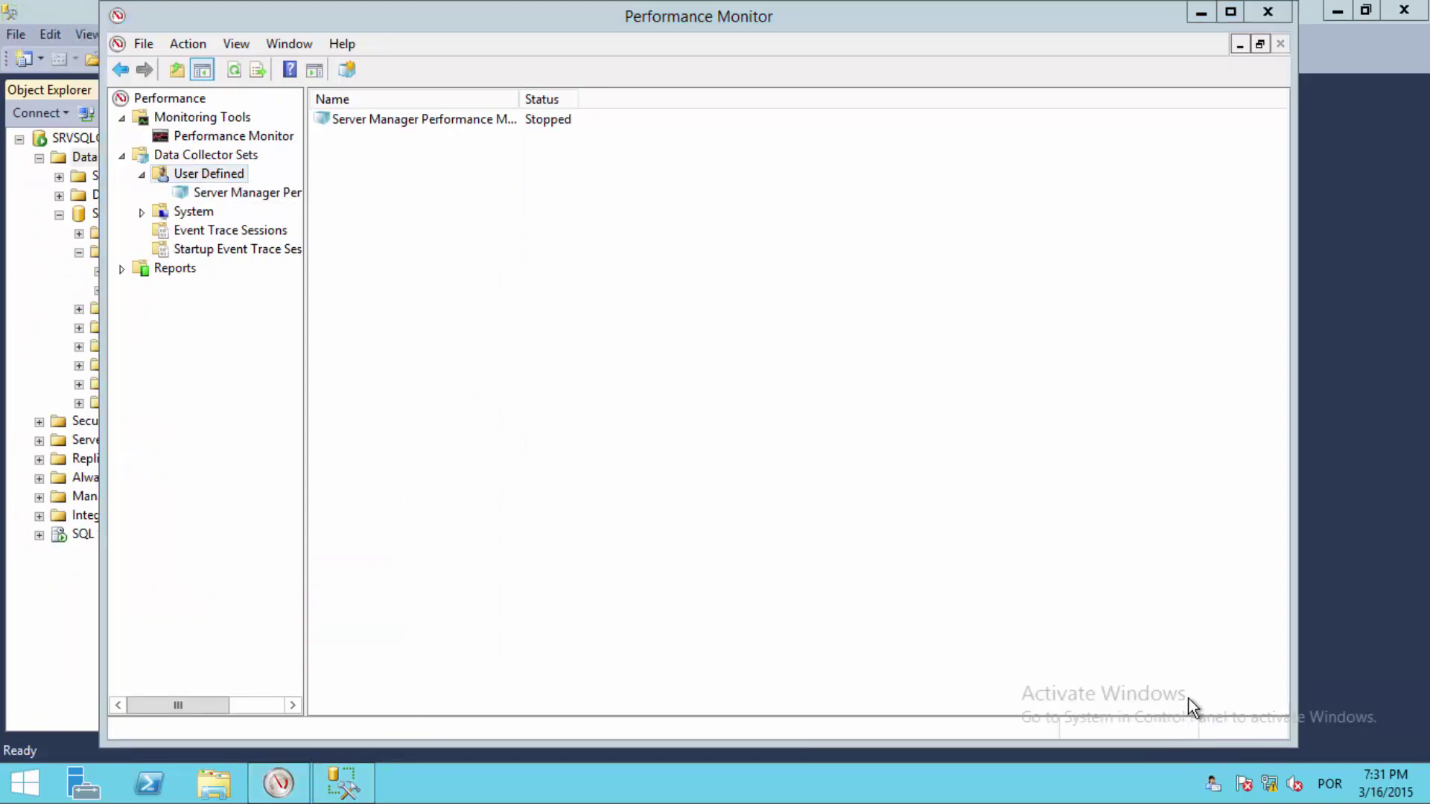
pyautogui.click(189, 155)
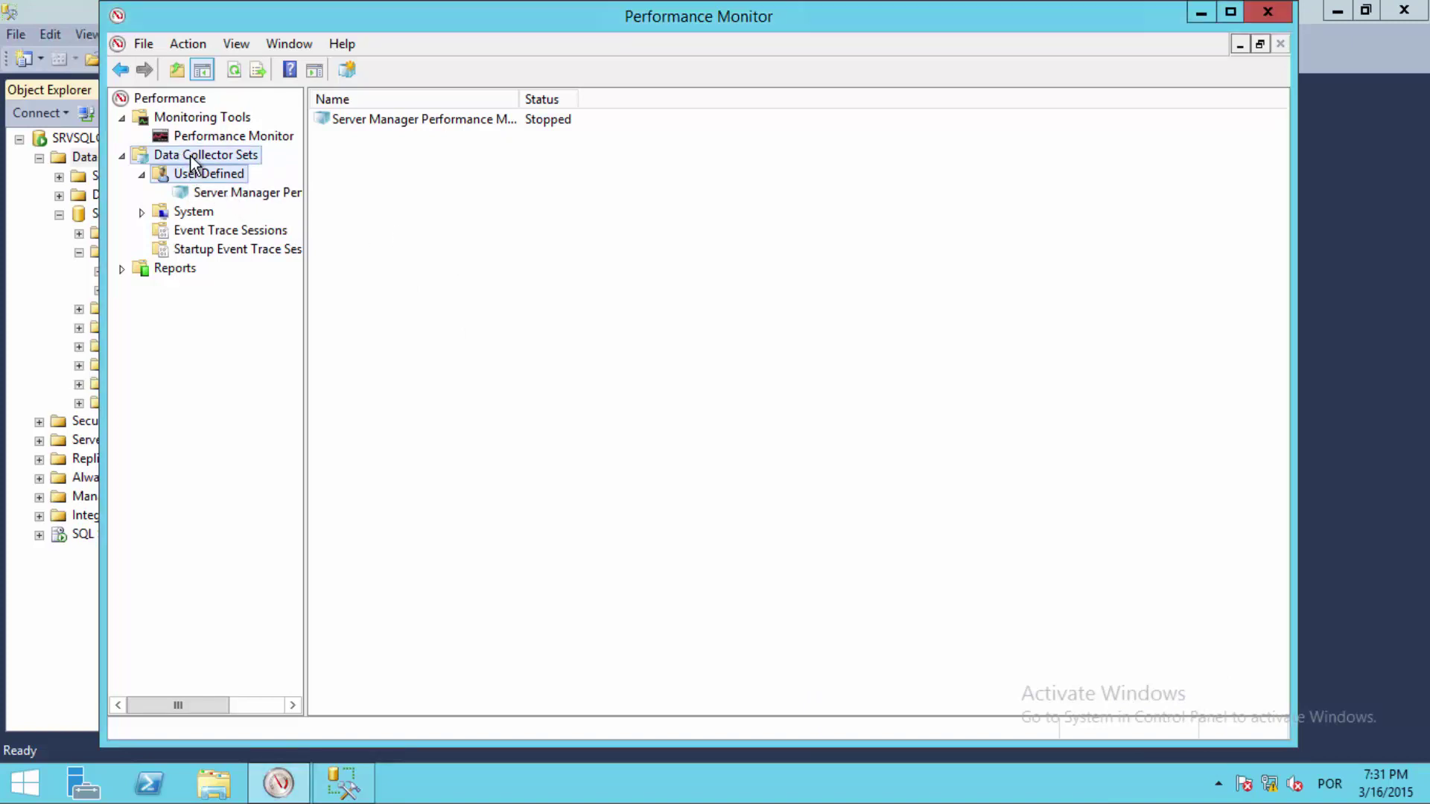
pyautogui.click(228, 176)
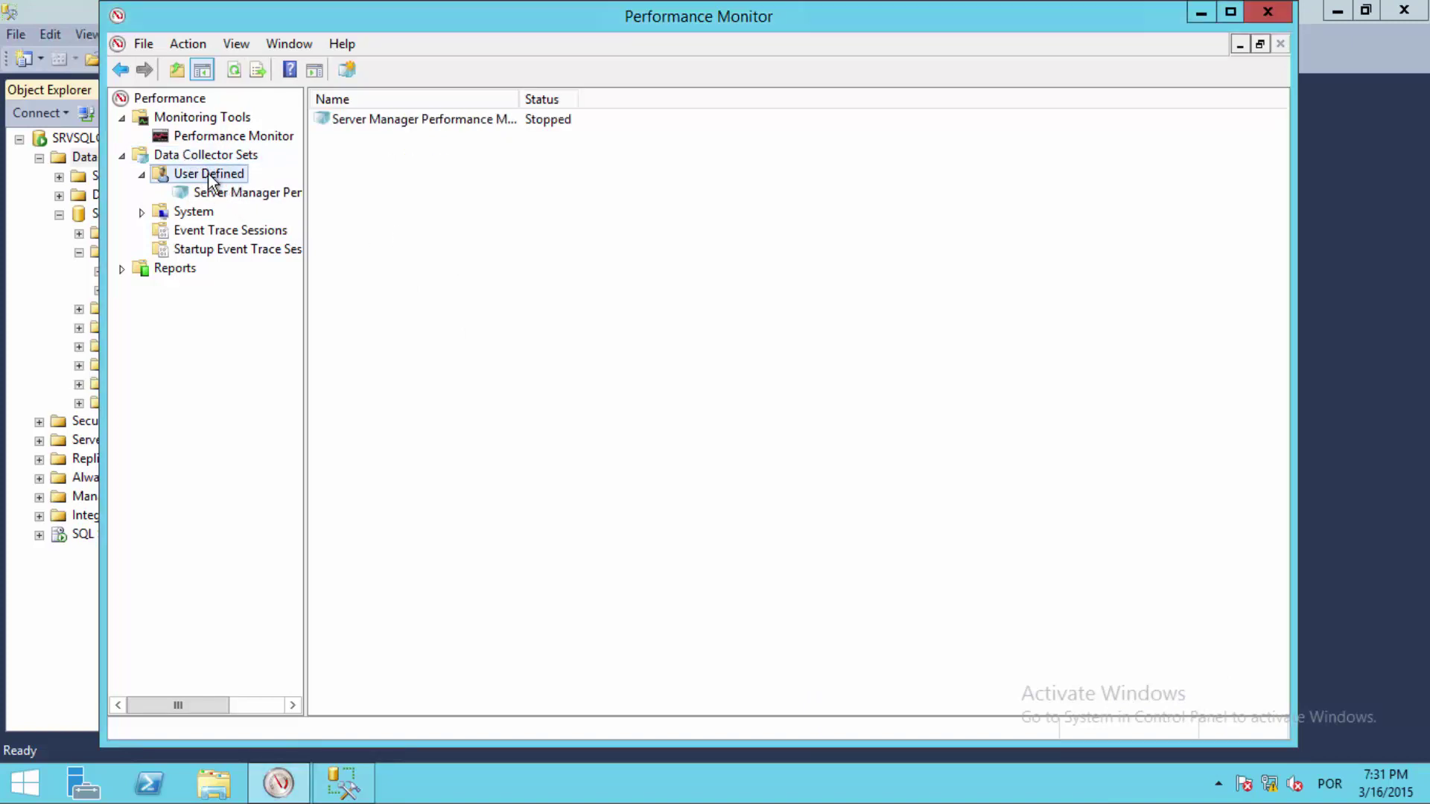
# Start a new user-defined data collector set named PerfMon that is created from a template
pyautogui.rightClick(208, 172)
pyautogui.moveTo(292, 193)
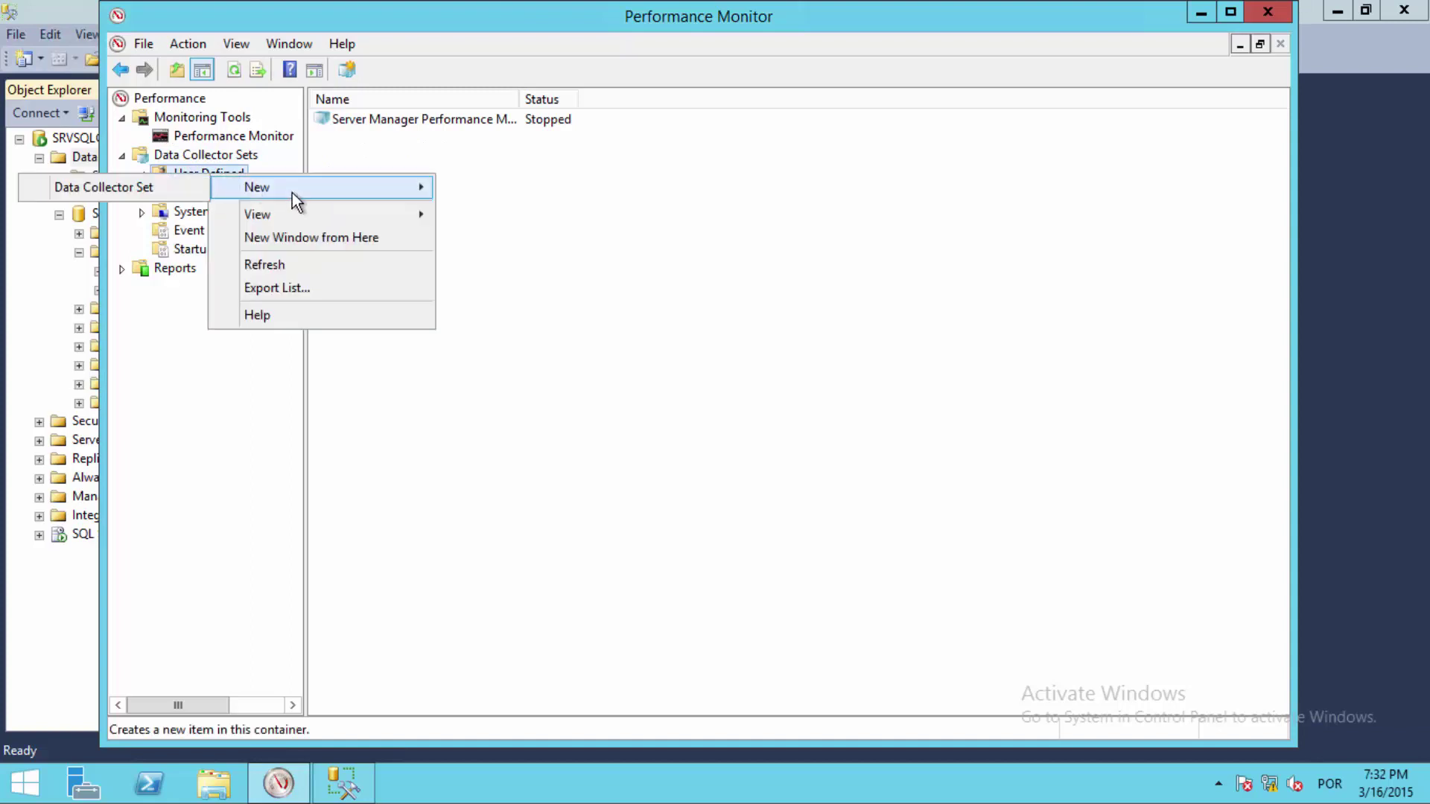
pyautogui.click(176, 183)
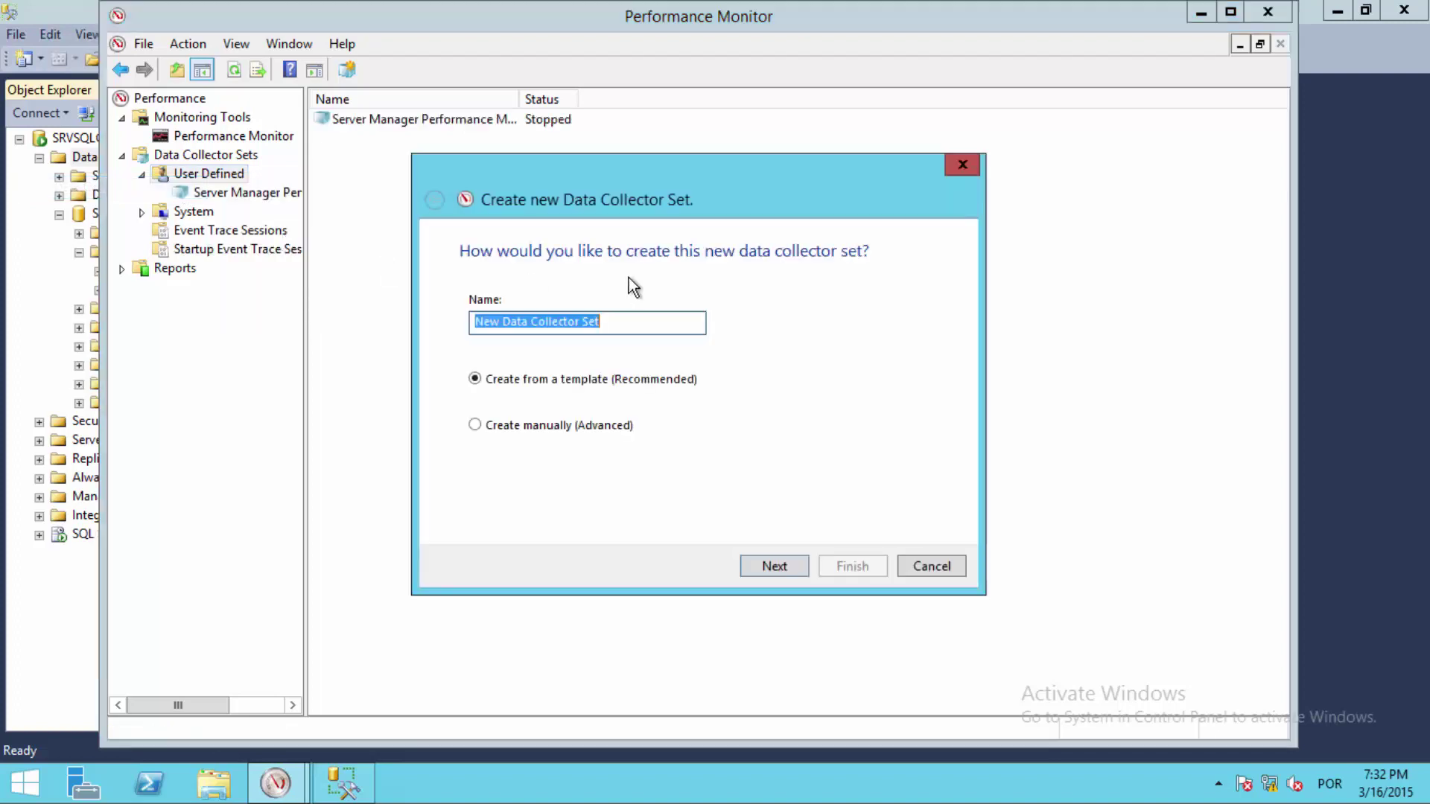
pyautogui.moveTo(636, 176); pyautogui.dragTo(709, 157)
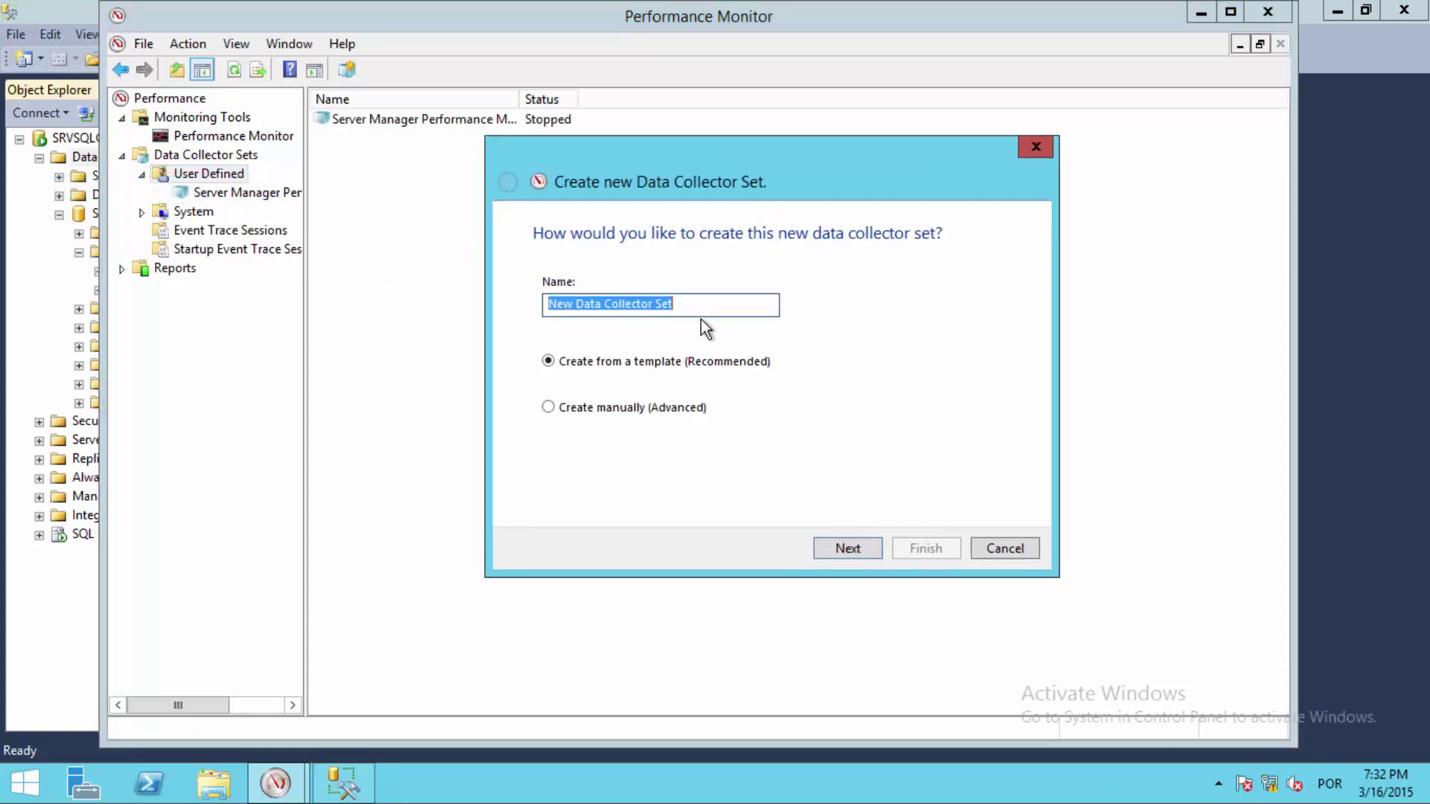
pyautogui.write('p')
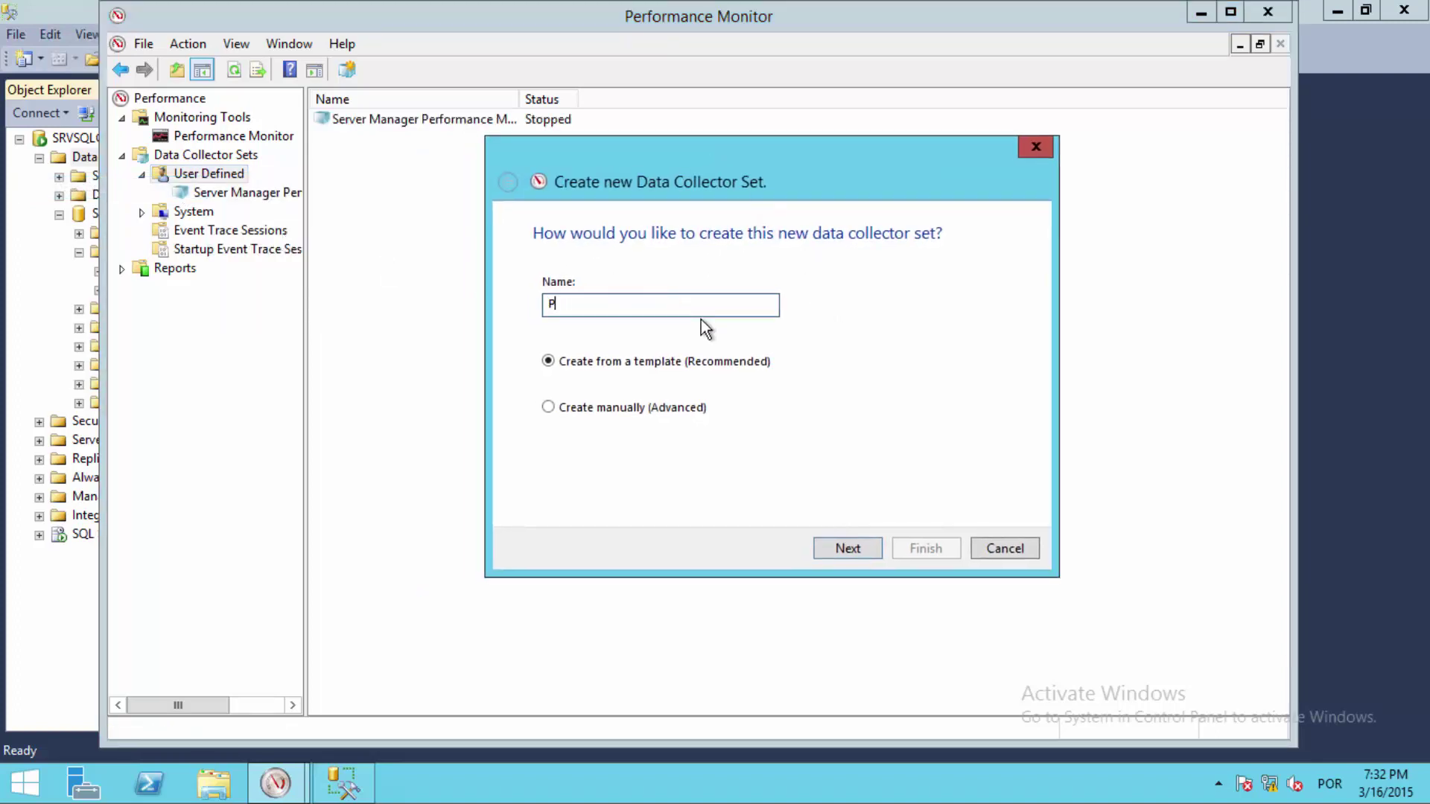
pyautogui.press('BackSpace')
pyautogui.write('PerfMo')
pyautogui.press('BackSpace')
pyautogui.write('on')
pyautogui.click(841, 557)
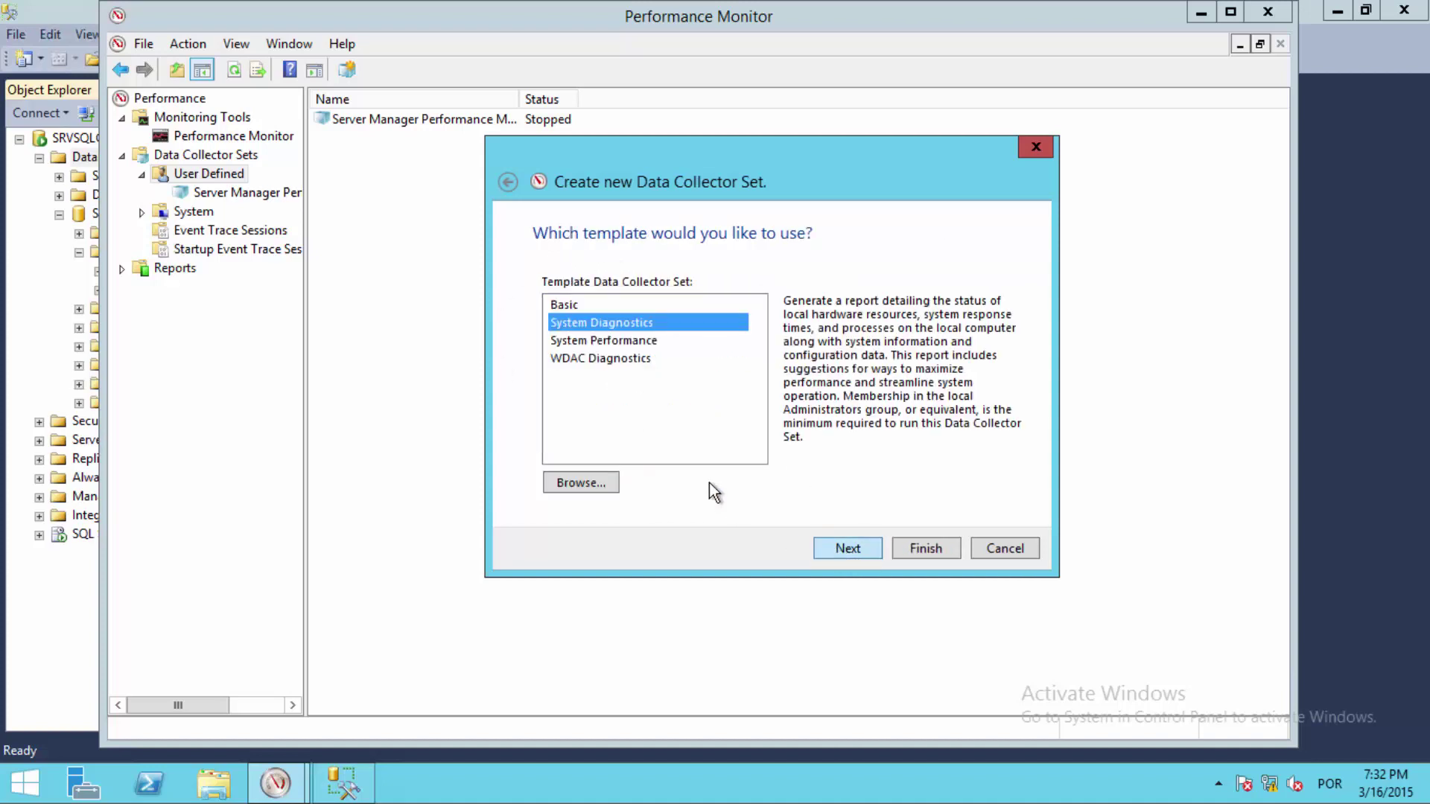
# Review the Basic and System Diagnostics templates and choose System Performance for the data collector set
pyautogui.click(575, 308)
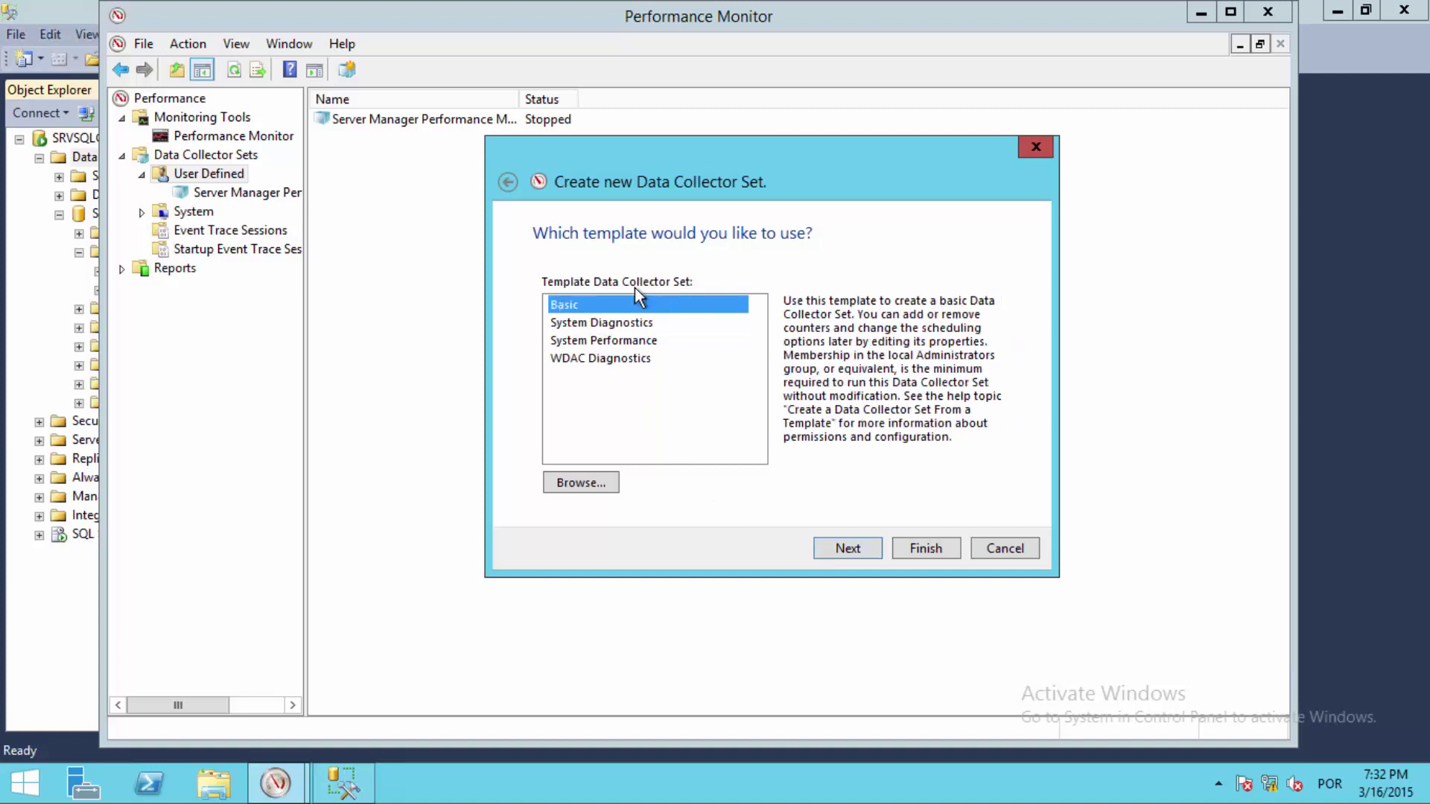
pyautogui.click(621, 324)
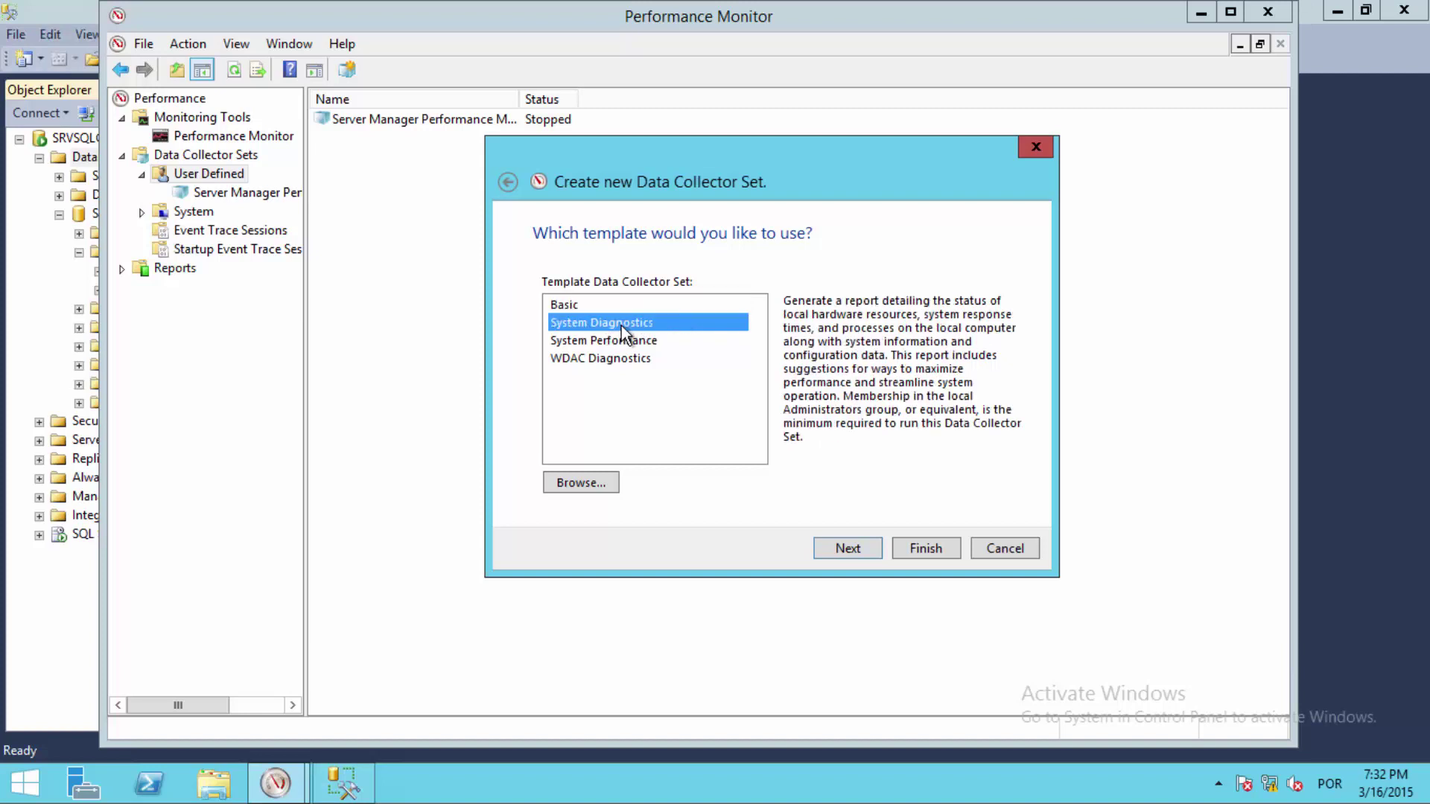
pyautogui.click(640, 344)
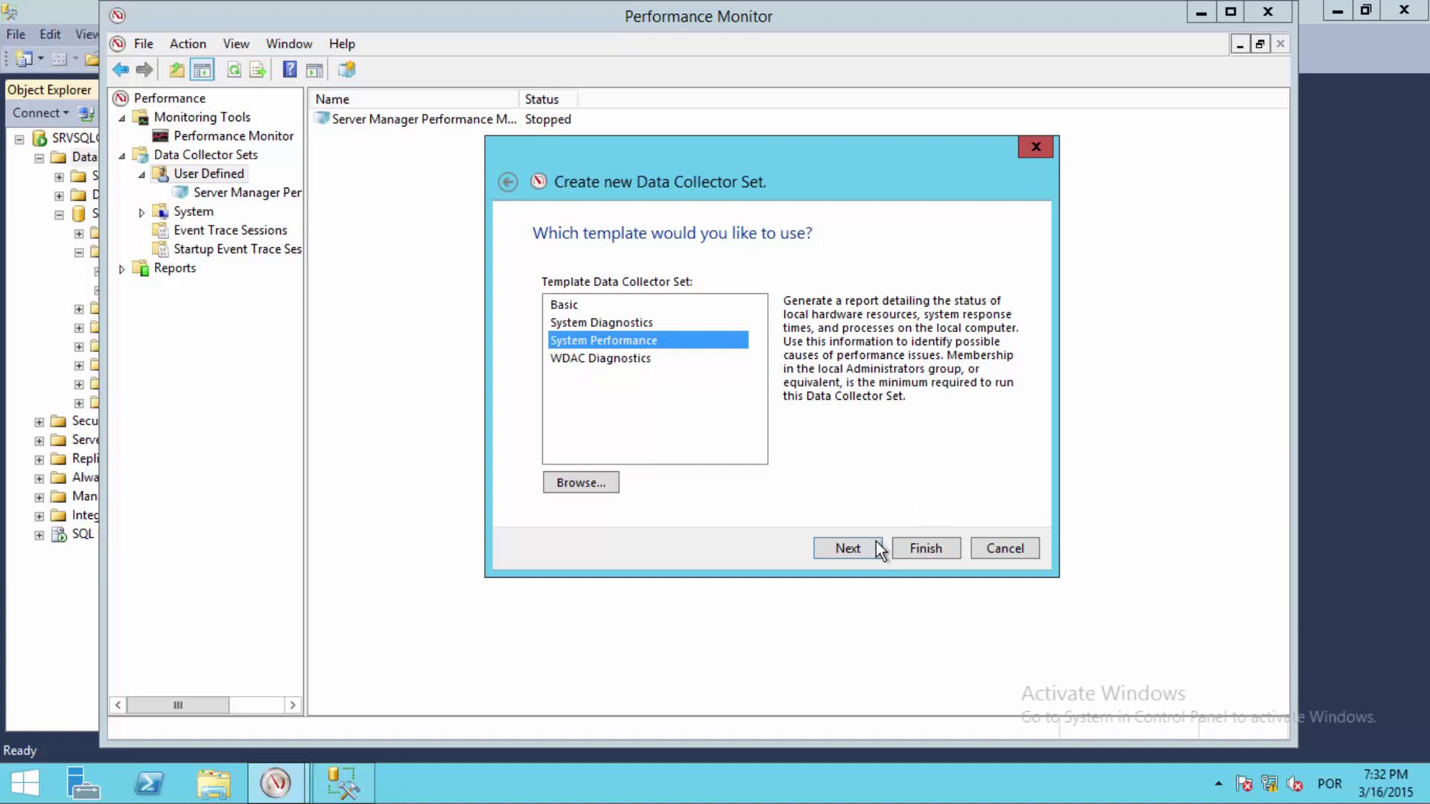
pyautogui.click(840, 551)
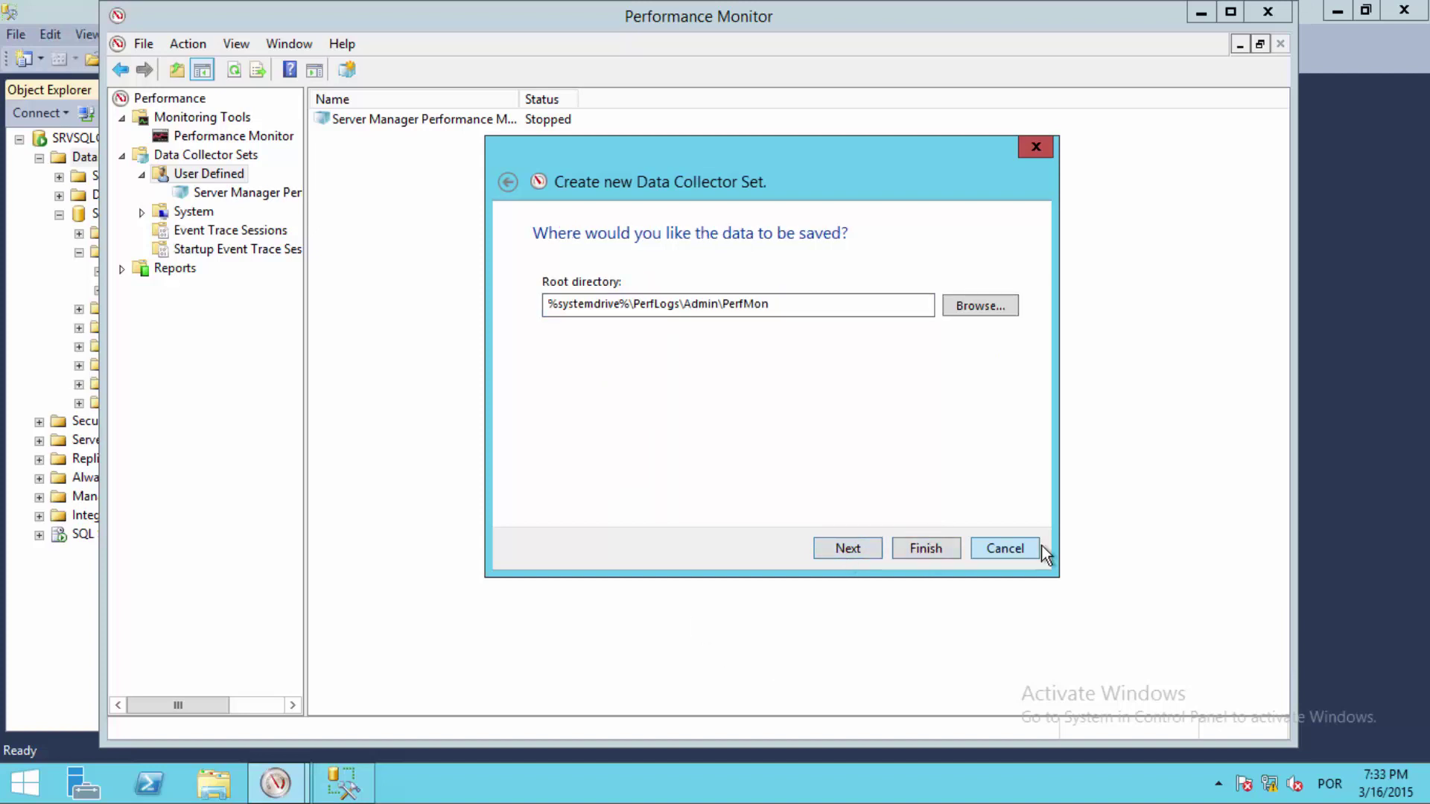
pyautogui.click(1019, 551)
pyautogui.rightClick(217, 172)
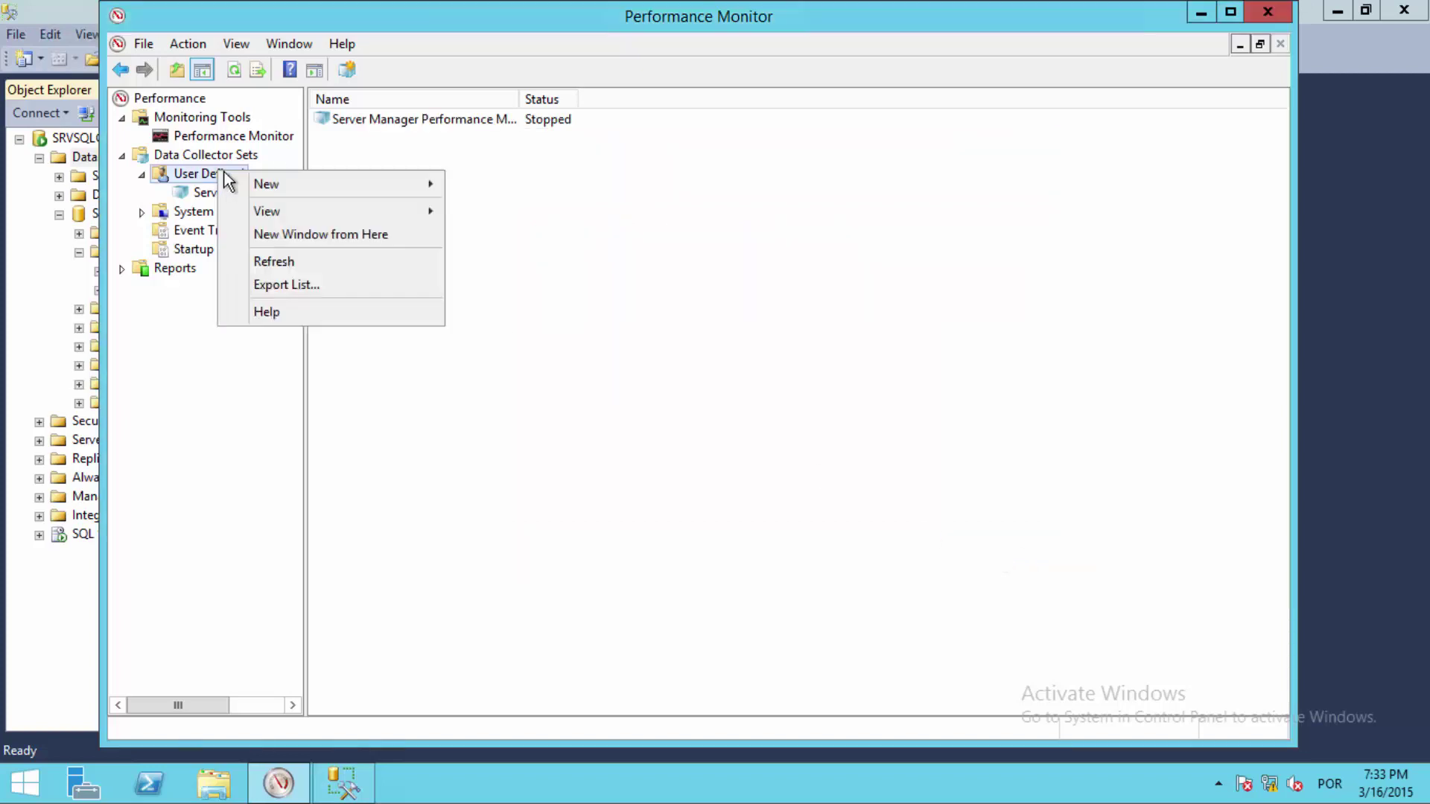
pyautogui.moveTo(316, 185)
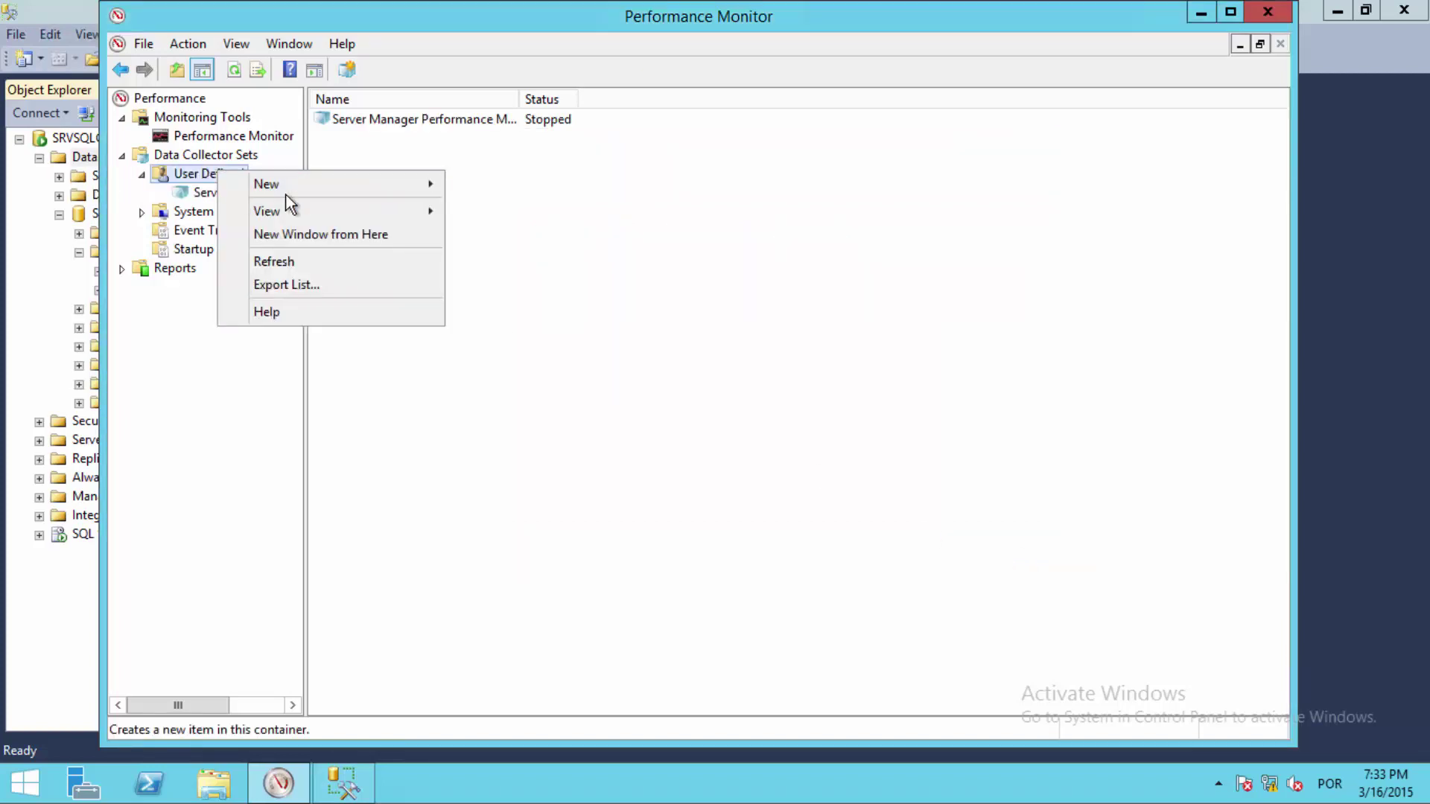
pyautogui.click(172, 184)
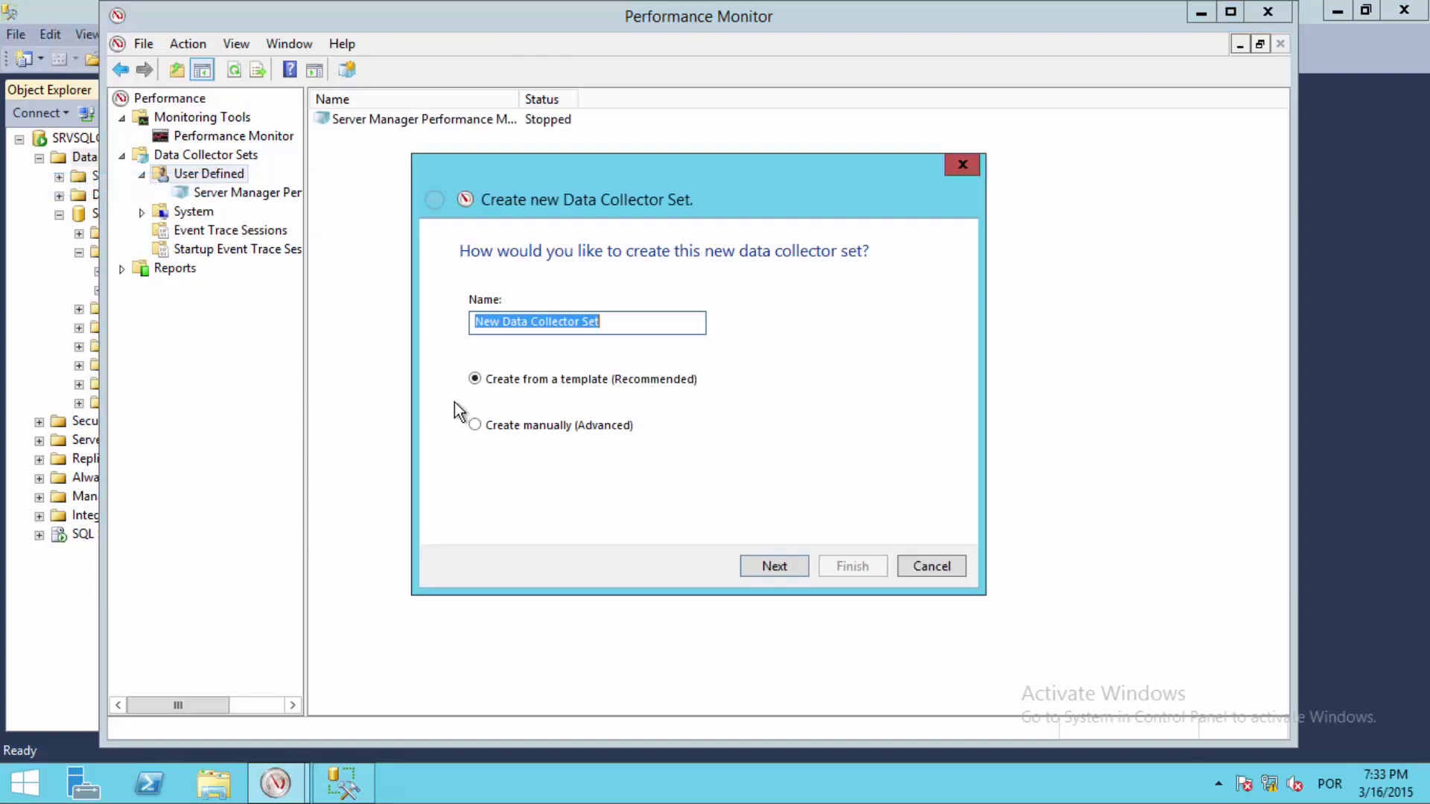
pyautogui.click(526, 428)
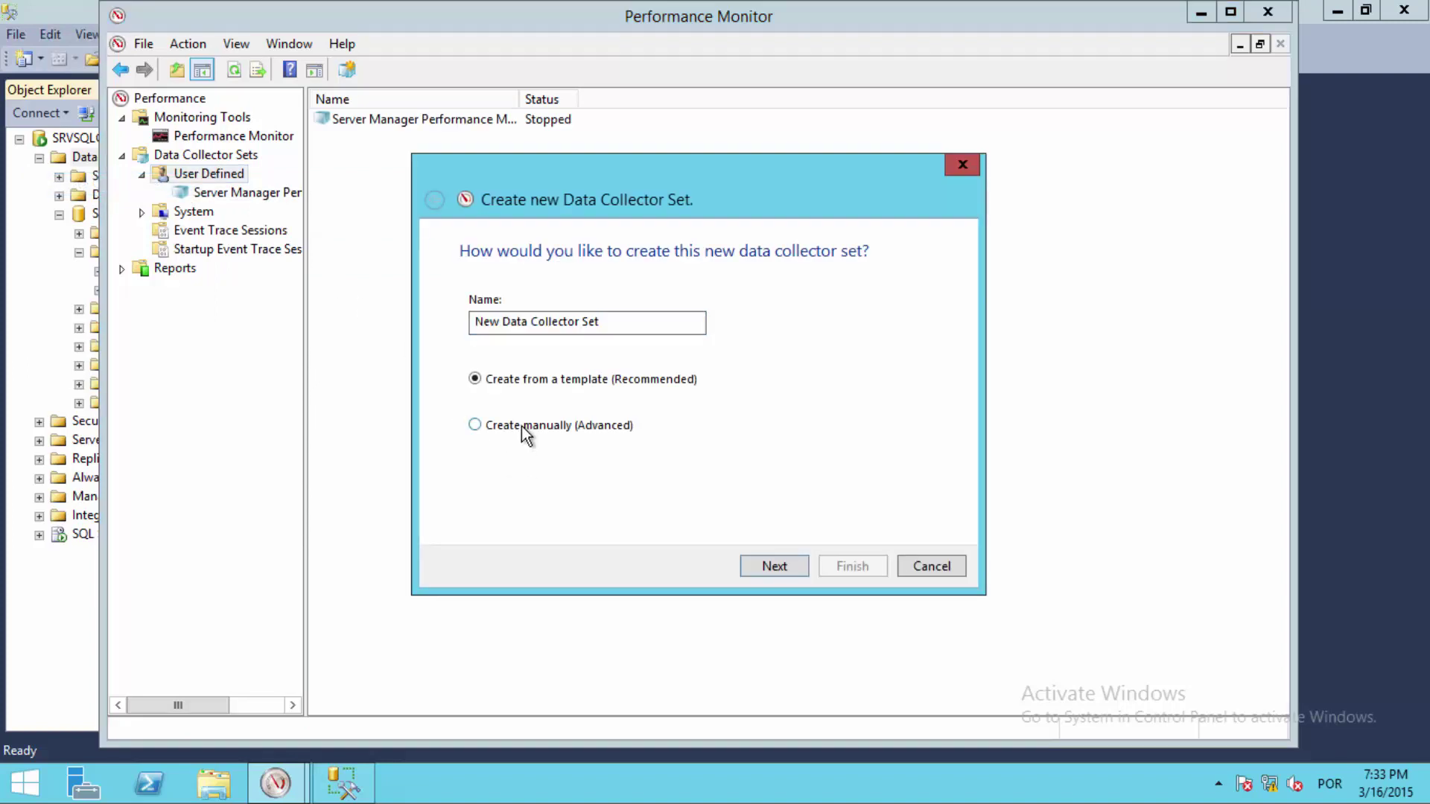
pyautogui.click(759, 565)
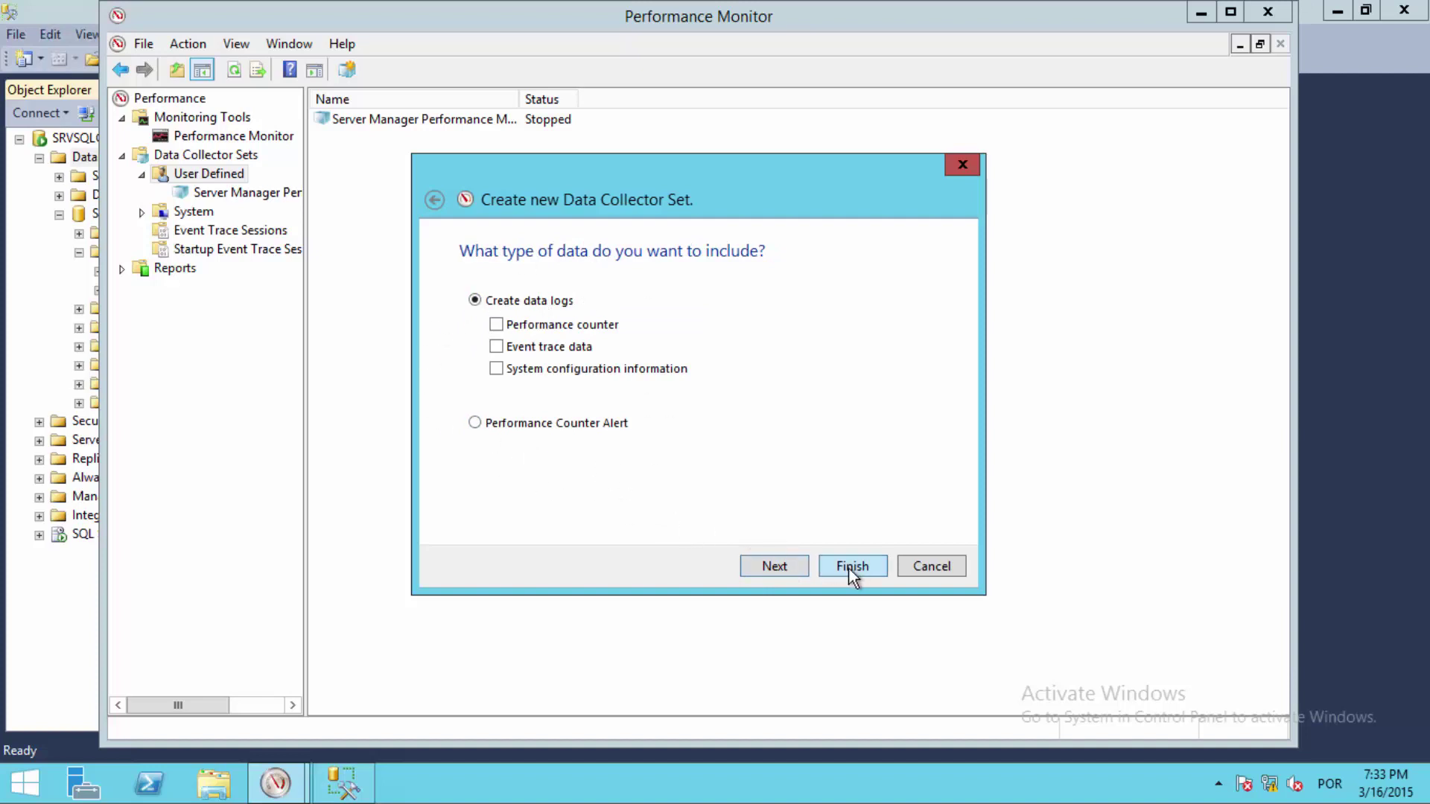
pyautogui.click(932, 565)
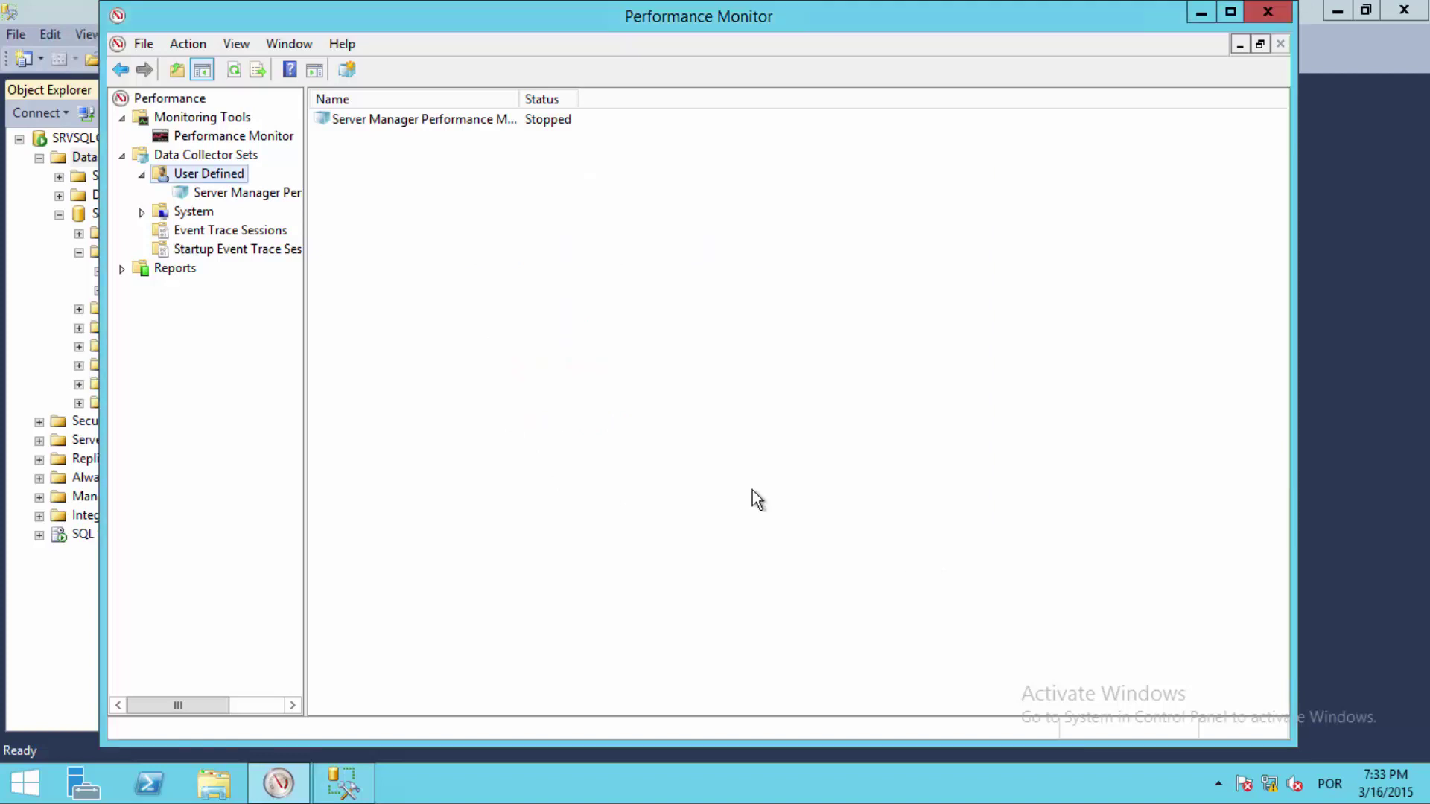
# Create a new user-defined data collector set named PerfMon from the System Performance template
pyautogui.rightClick(189, 176)
pyautogui.moveTo(266, 190)
pyautogui.click(528, 192)
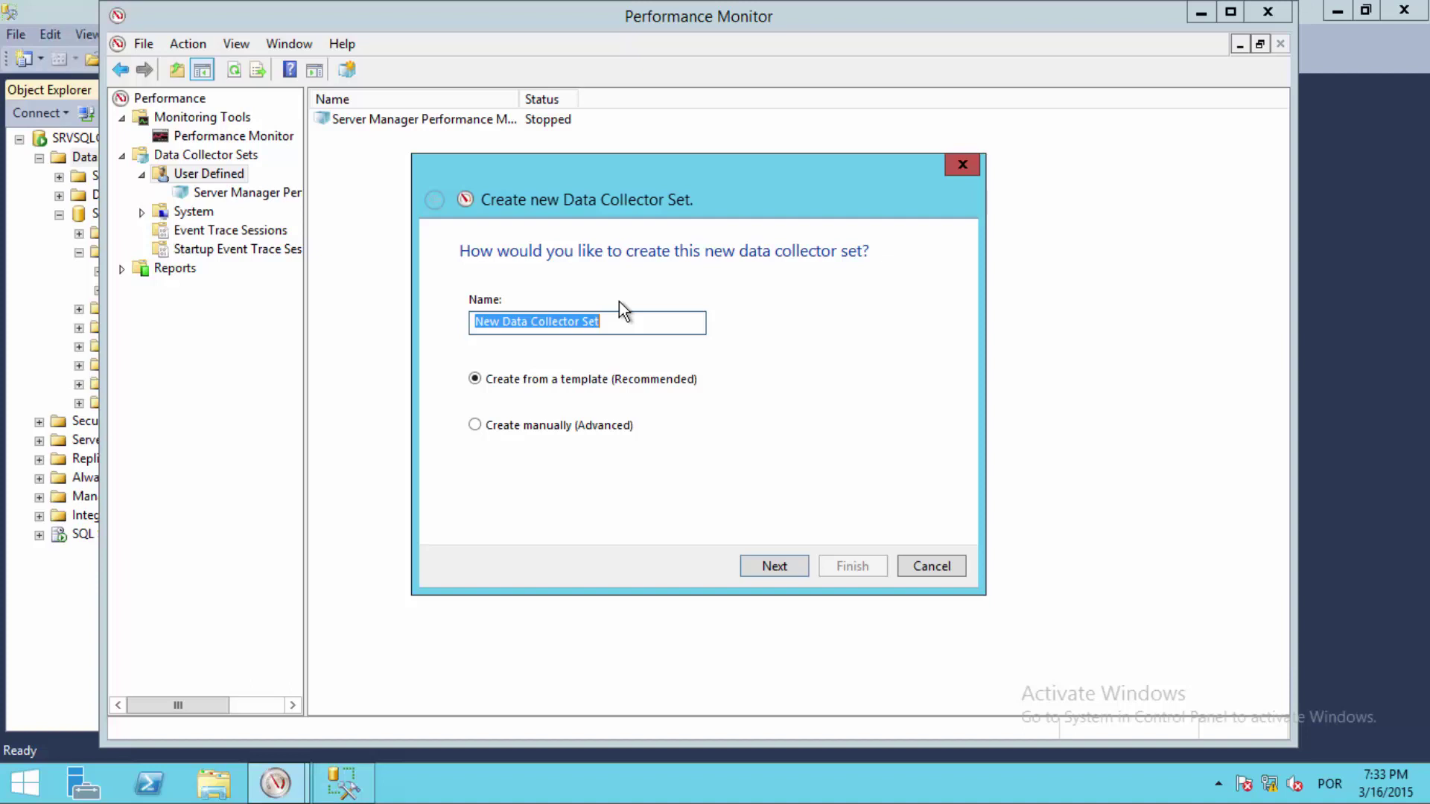
pyautogui.write('PerfMon')
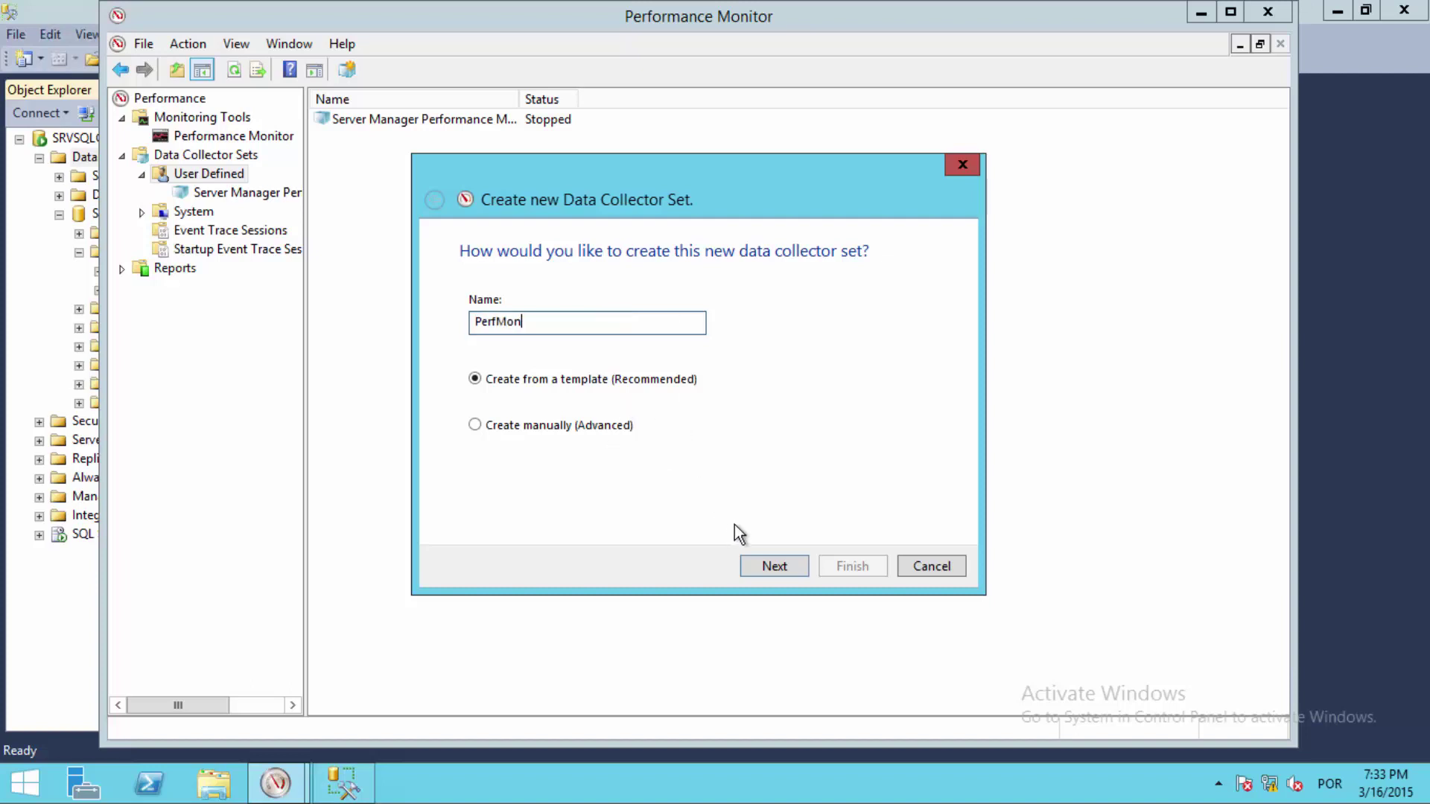
pyautogui.click(774, 566)
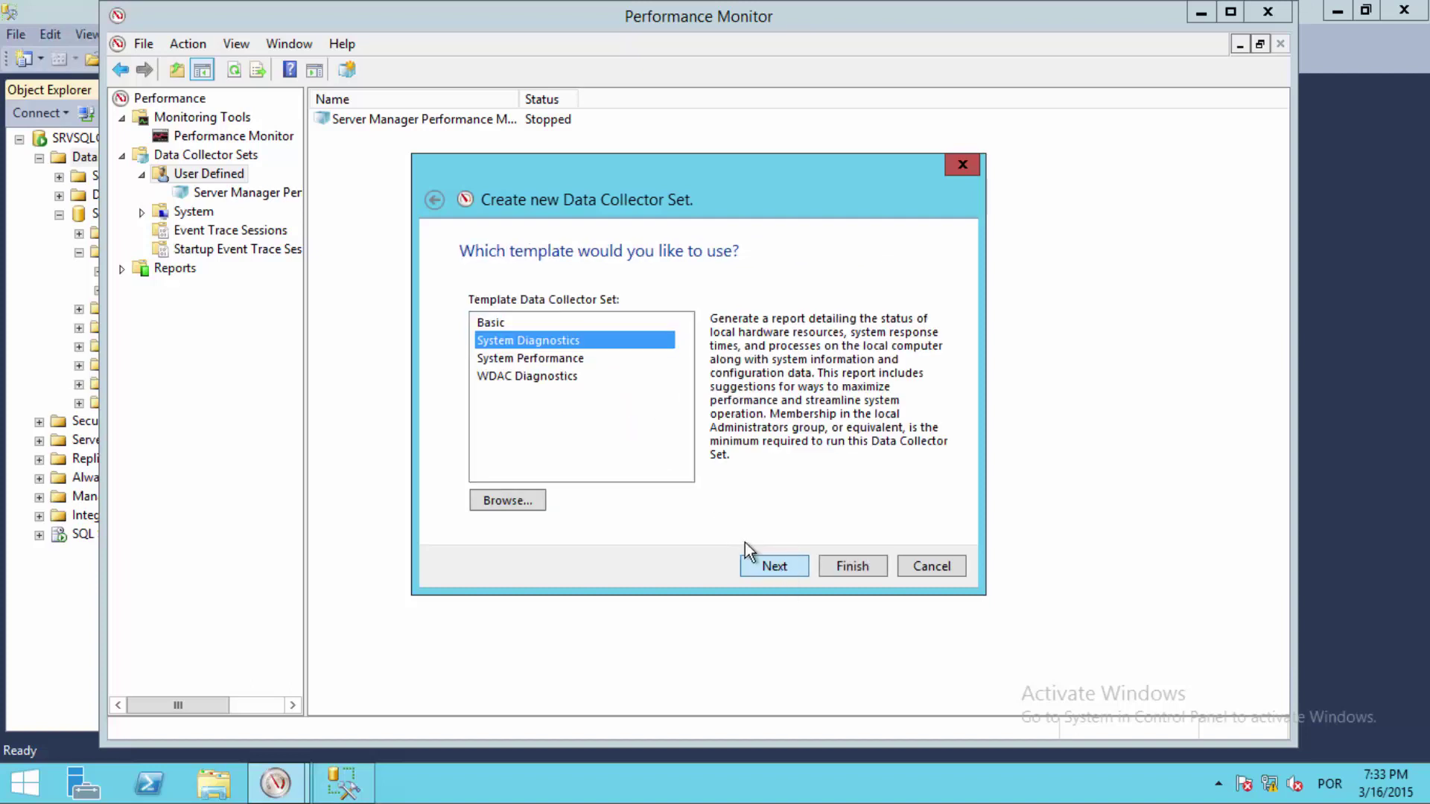
pyautogui.click(531, 358)
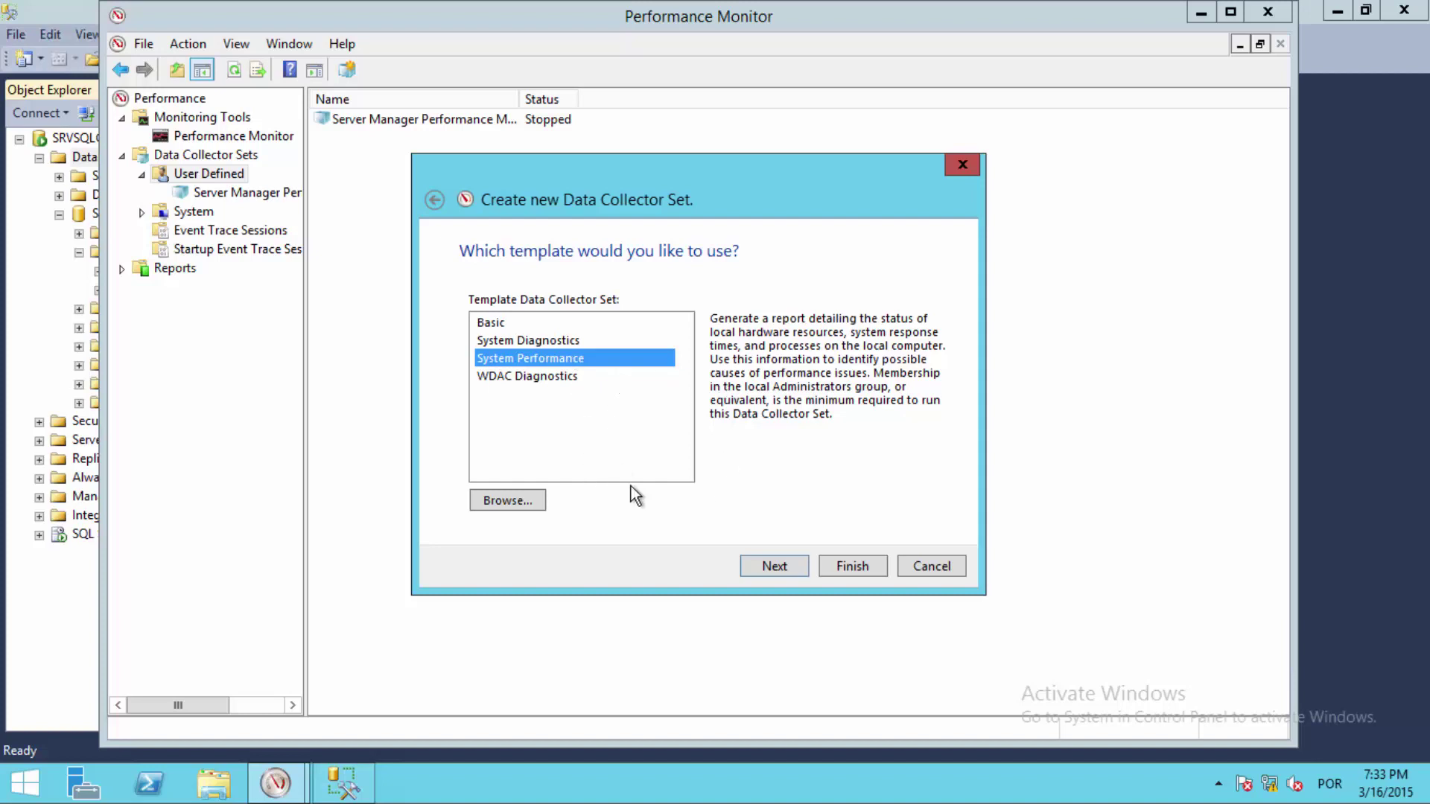
pyautogui.click(771, 565)
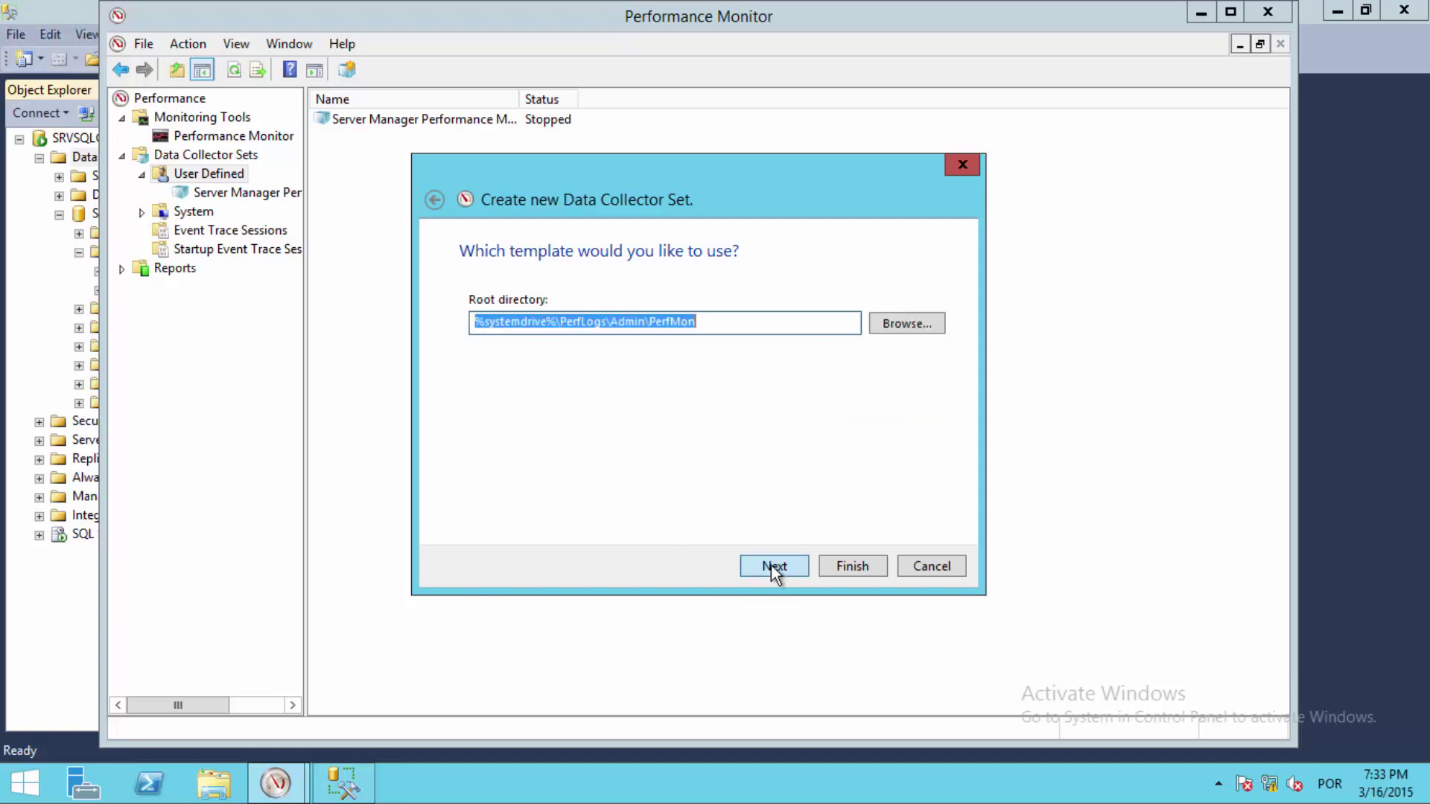
# Keep the default root directory, finish the data collector set with Save and close, and open PerfMon's collectors
pyautogui.moveTo(681, 186); pyautogui.dragTo(712, 145)
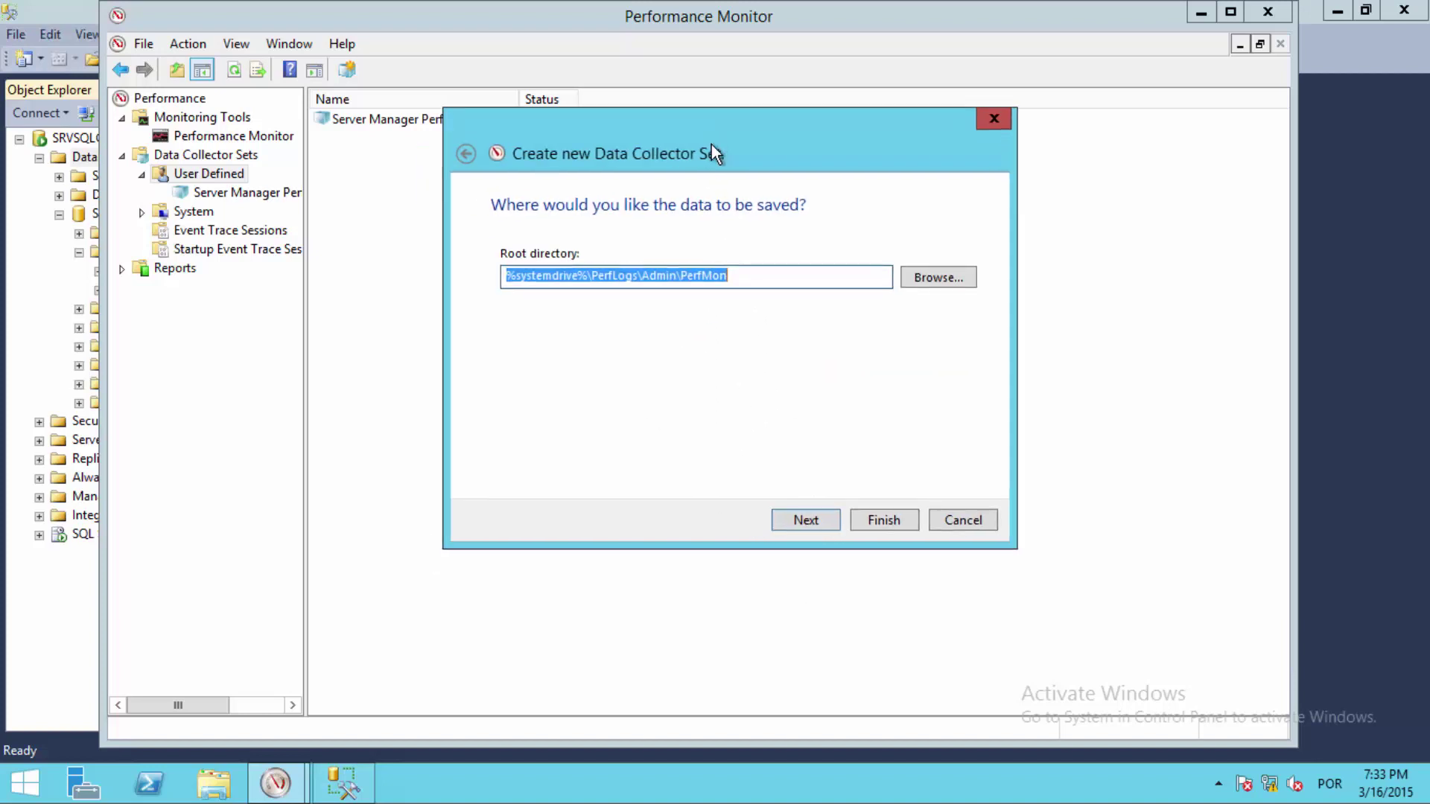
pyautogui.click(737, 275)
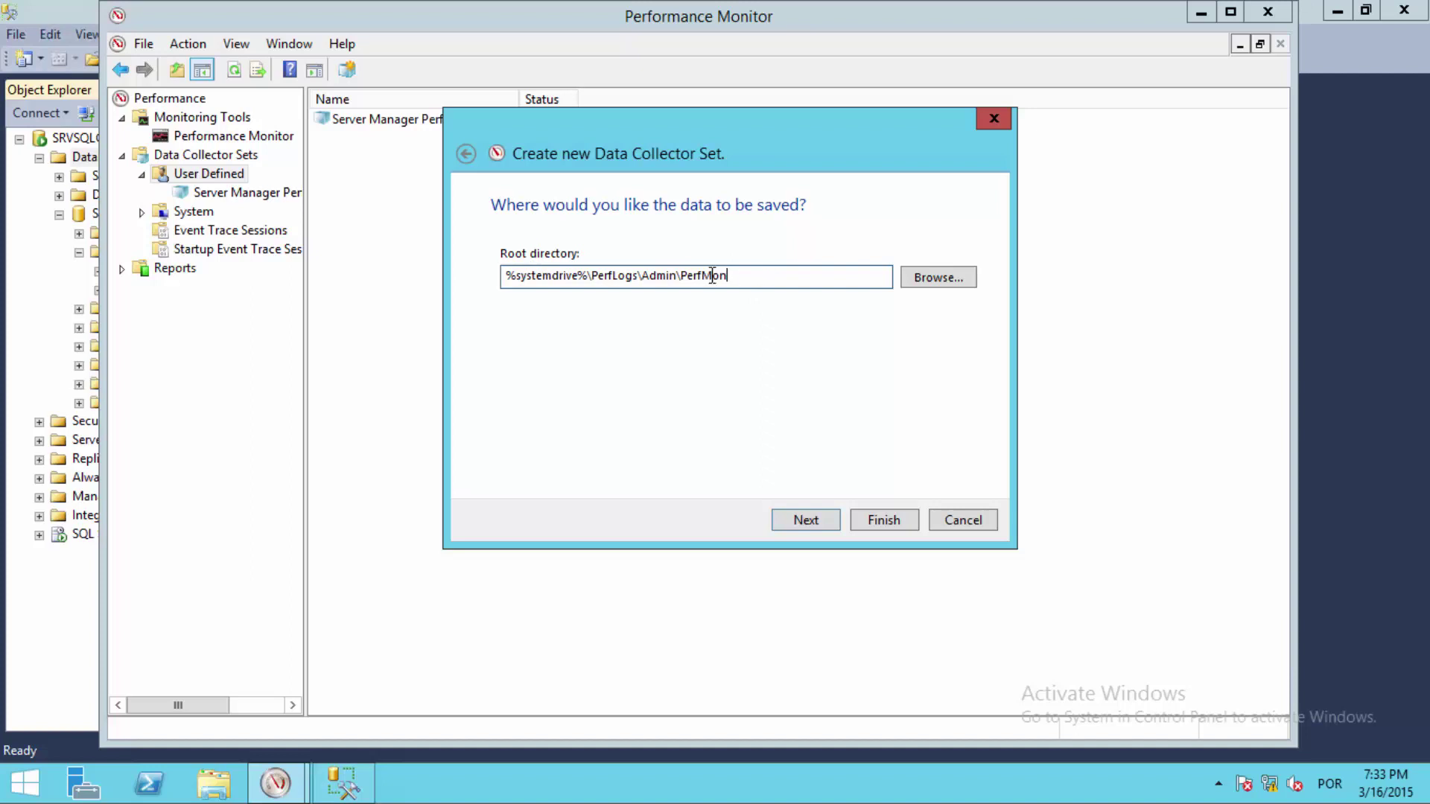
pyautogui.moveTo(713, 275); pyautogui.dragTo(474, 260)
pyautogui.click(798, 278)
pyautogui.click(803, 525)
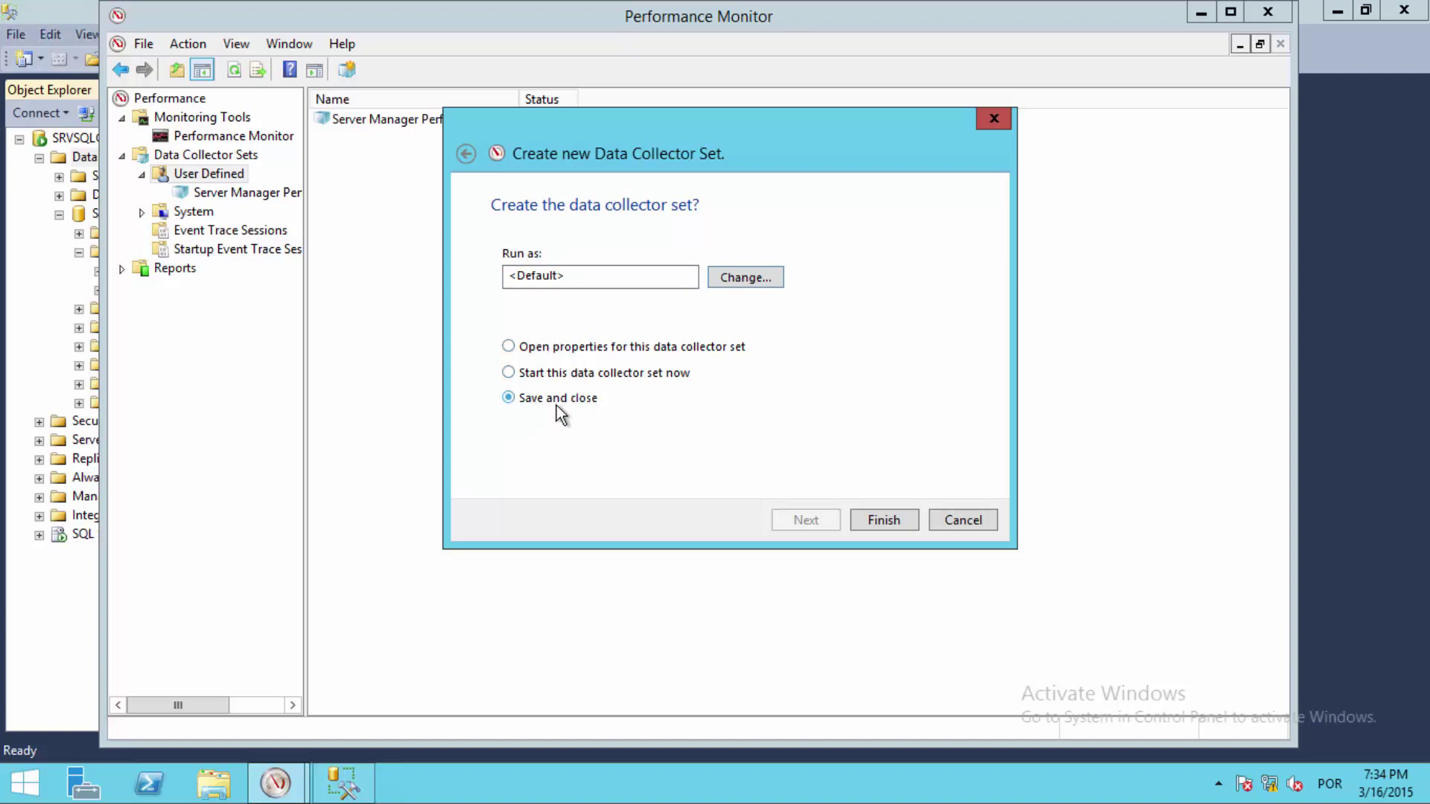
pyautogui.click(880, 518)
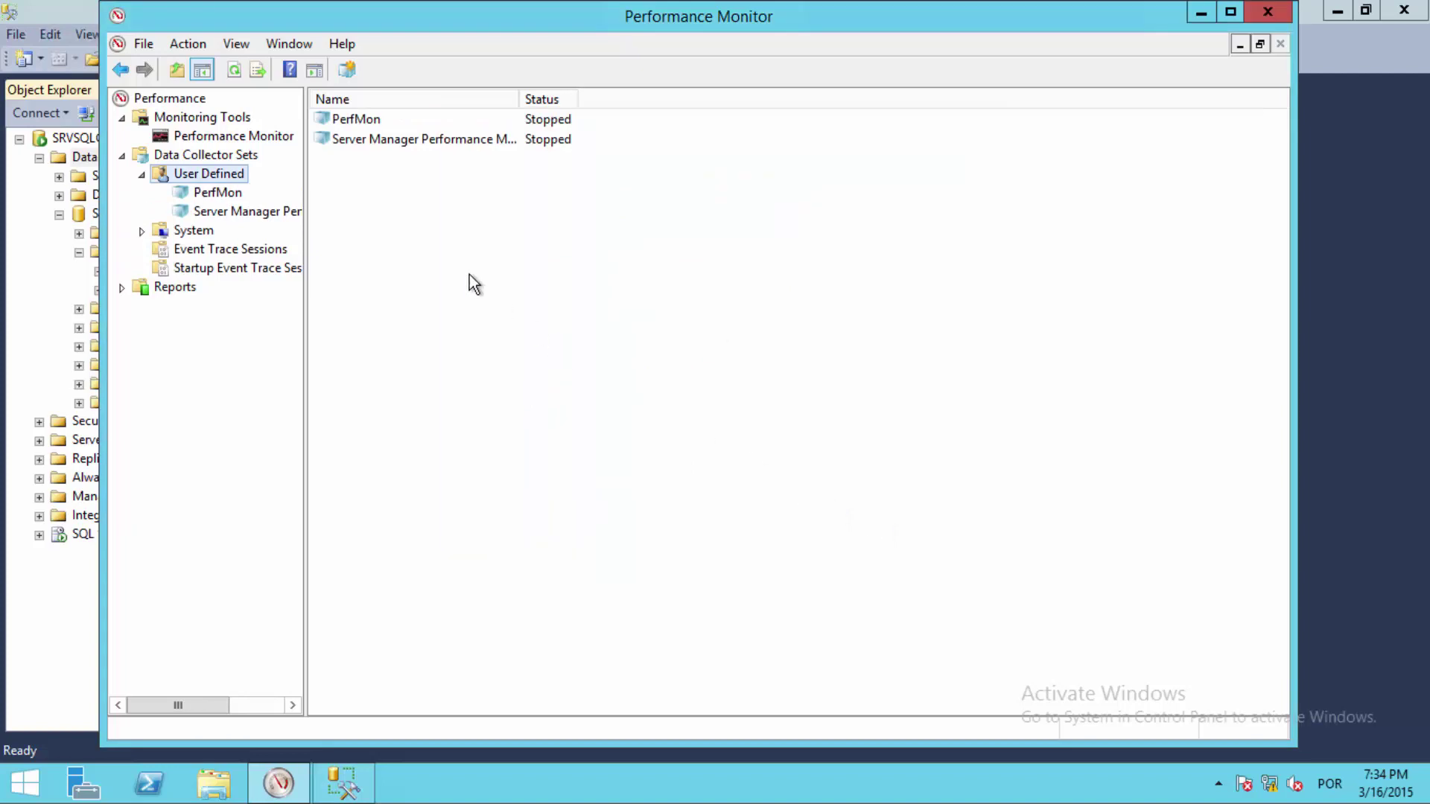
pyautogui.click(219, 195)
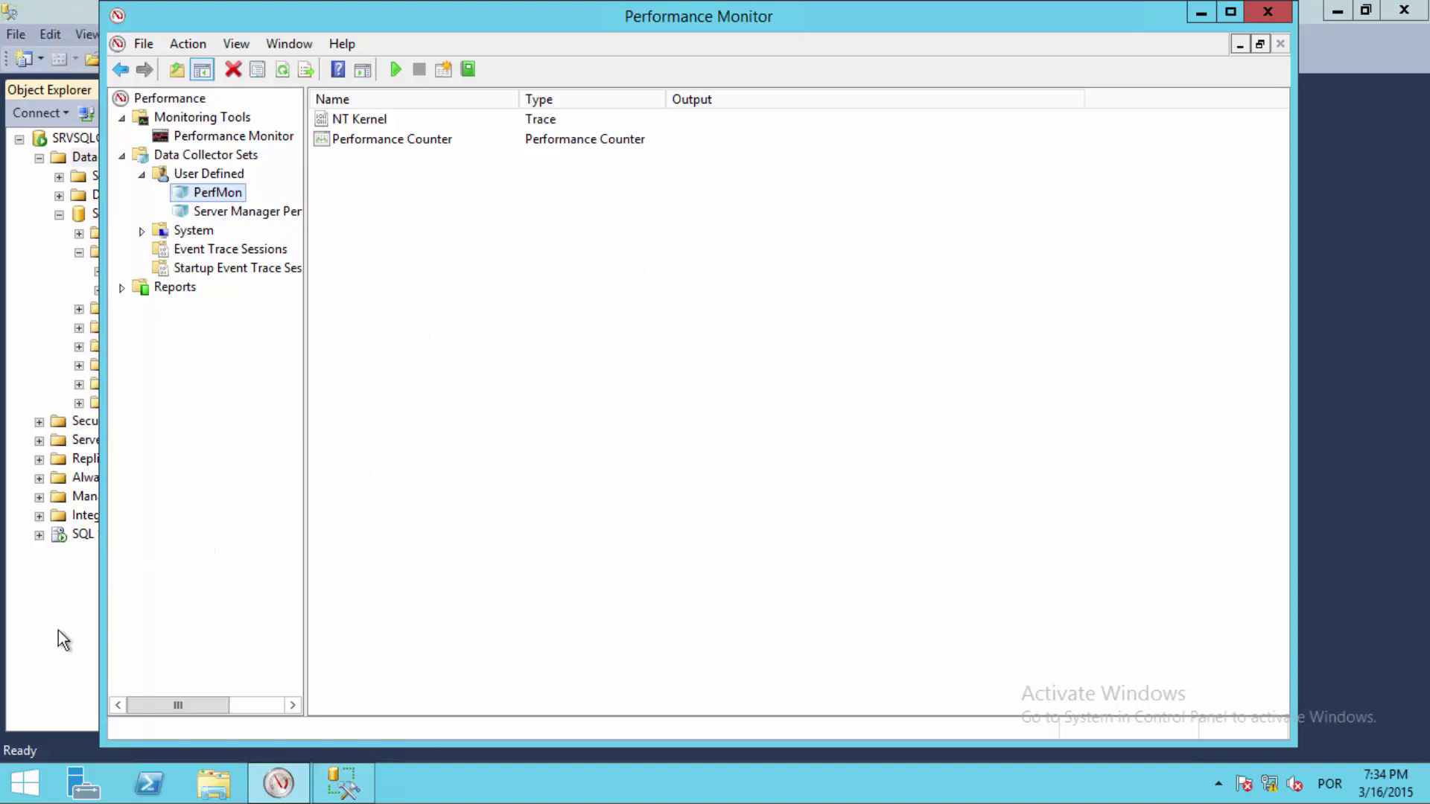
# Open ODBC Data Sources (64-bit) from the Administrative Tools and display the system data sources
pyautogui.click(30, 791)
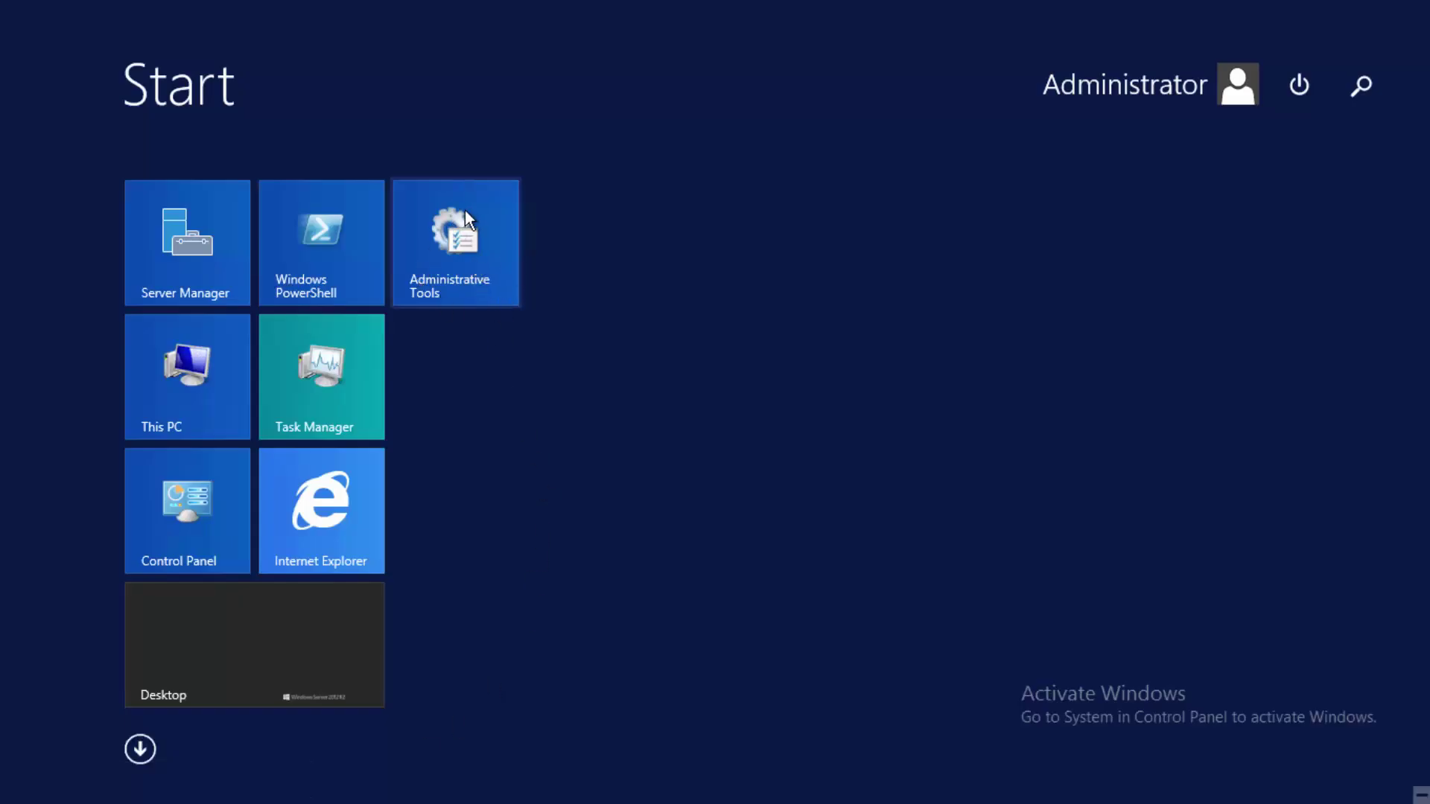
pyautogui.click(471, 252)
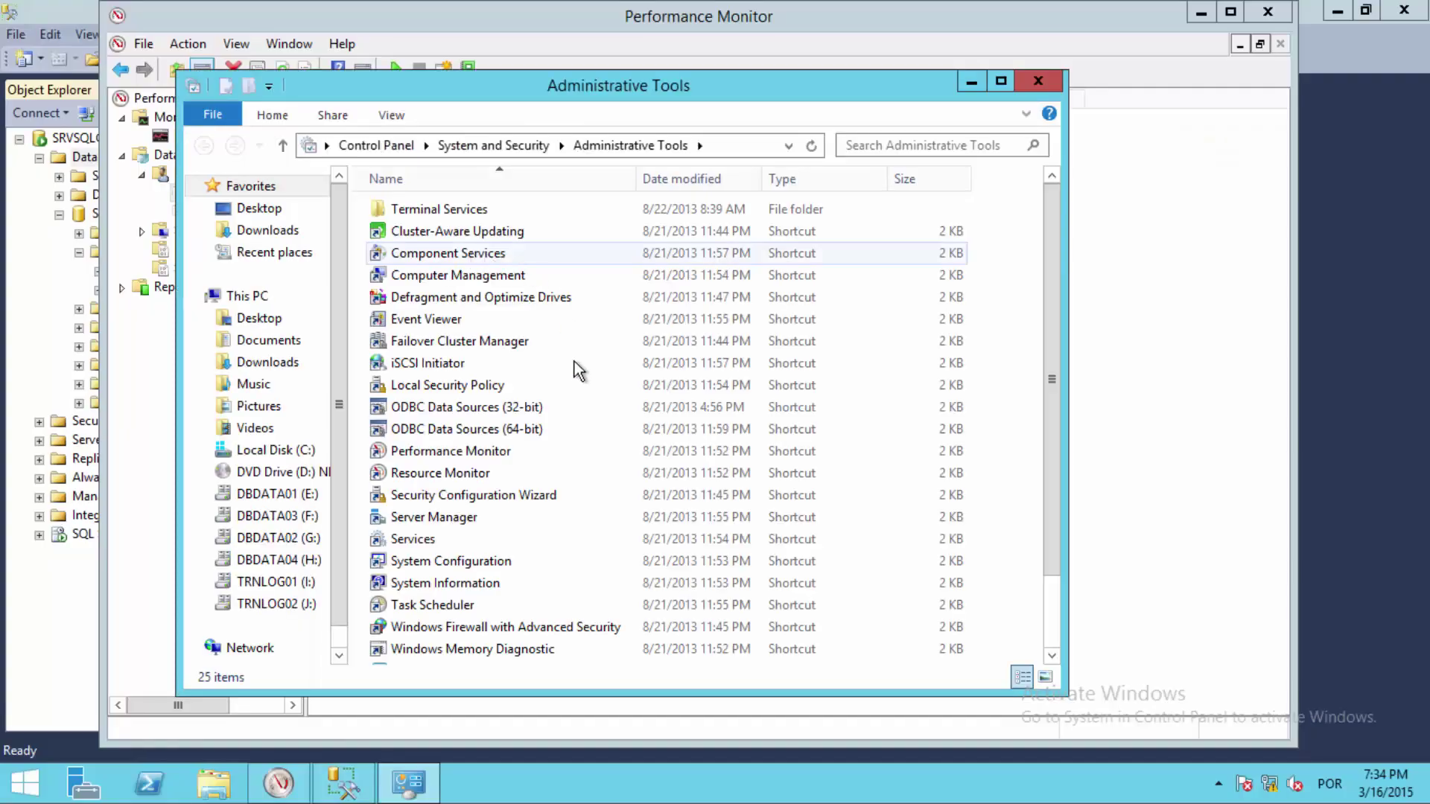
pyautogui.click(436, 432)
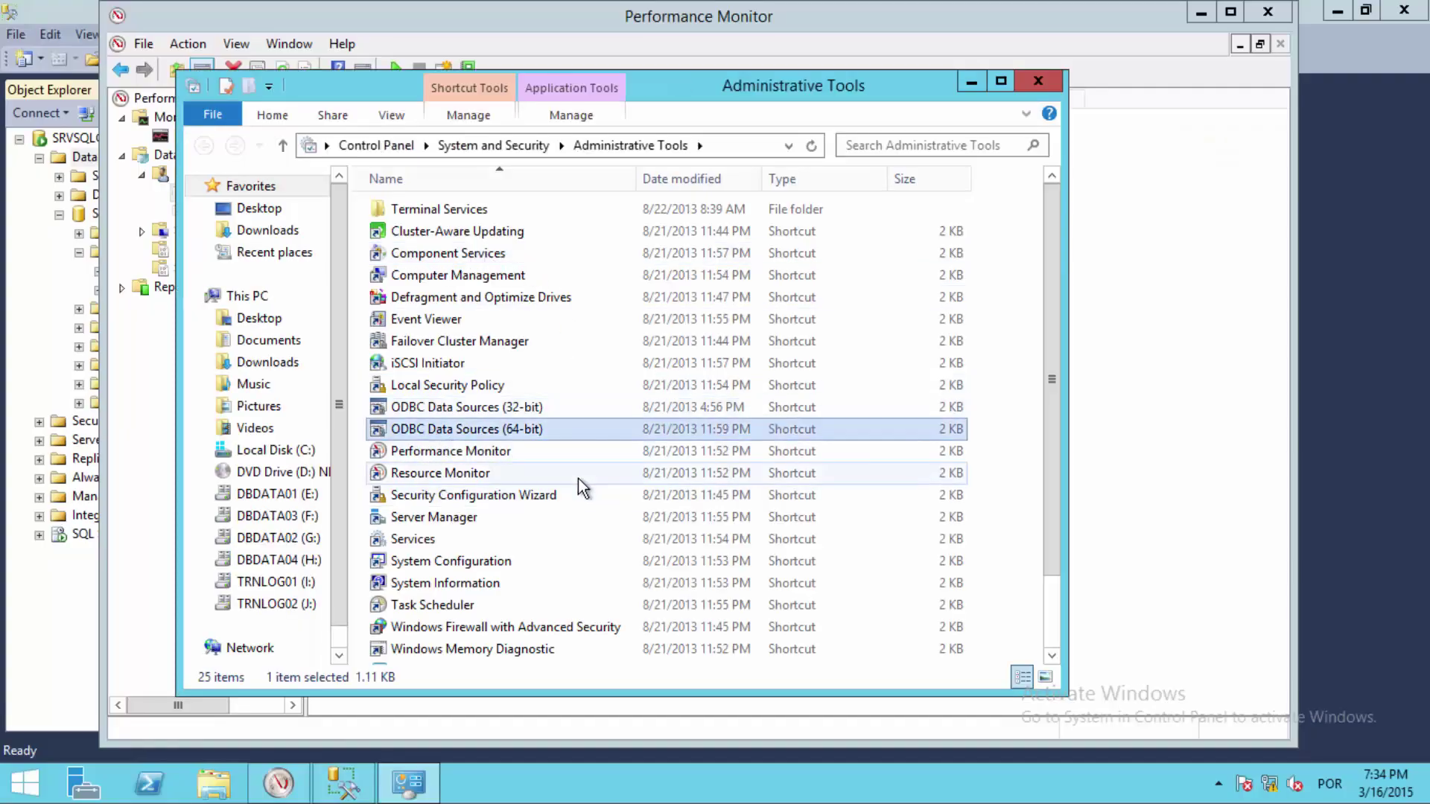
pyautogui.doubleClick(458, 429)
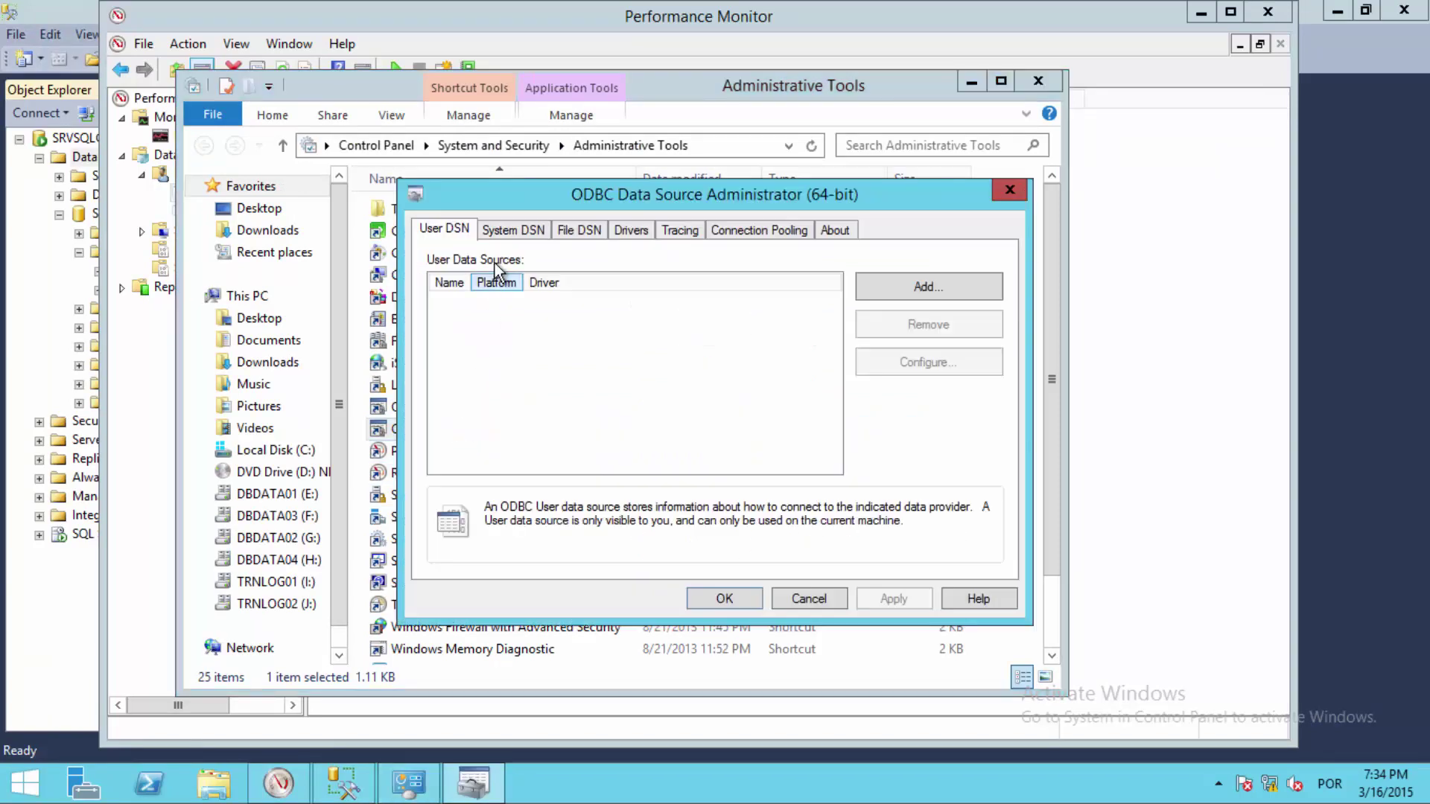
pyautogui.click(500, 231)
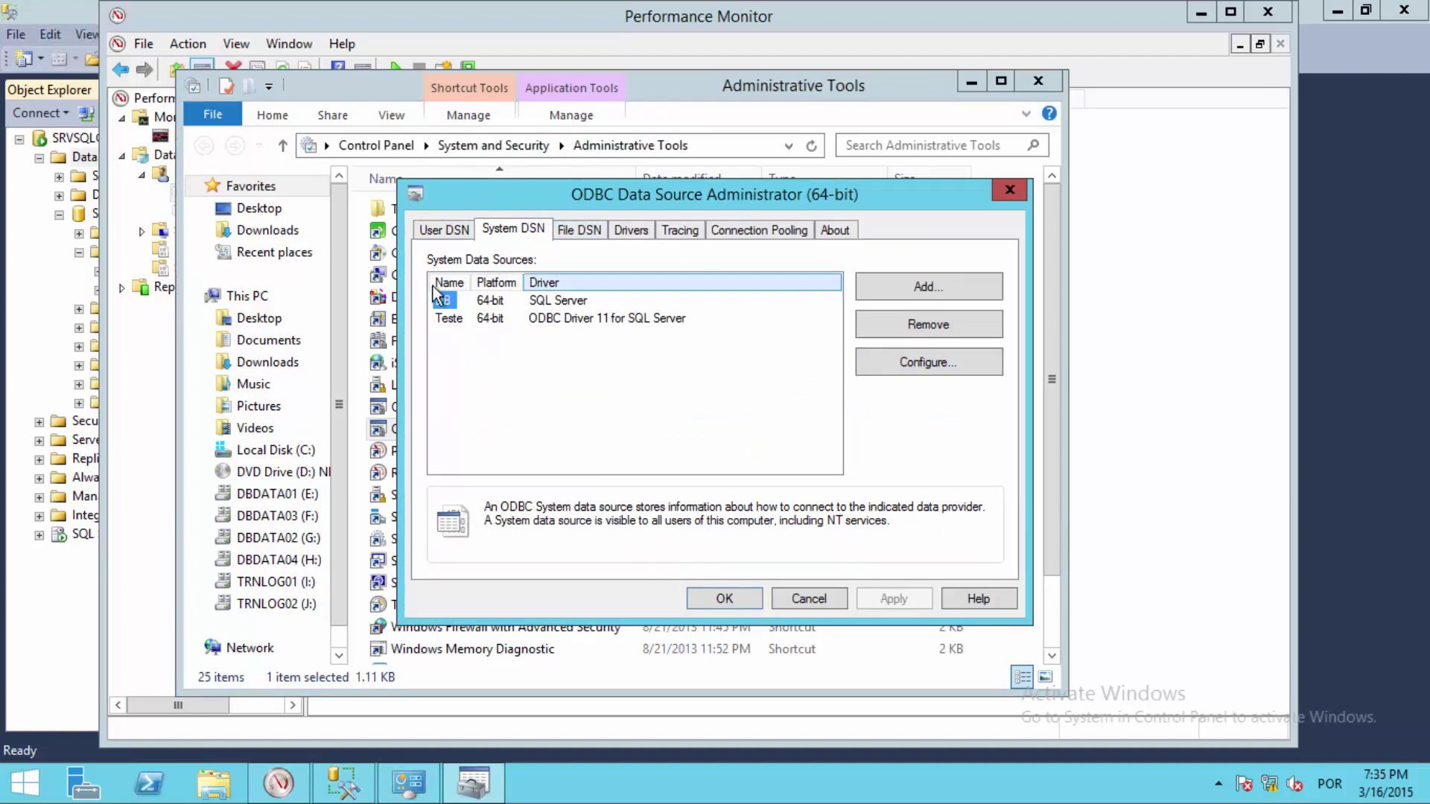
# Remove the existing DB and Teste system data sources
pyautogui.click(919, 327)
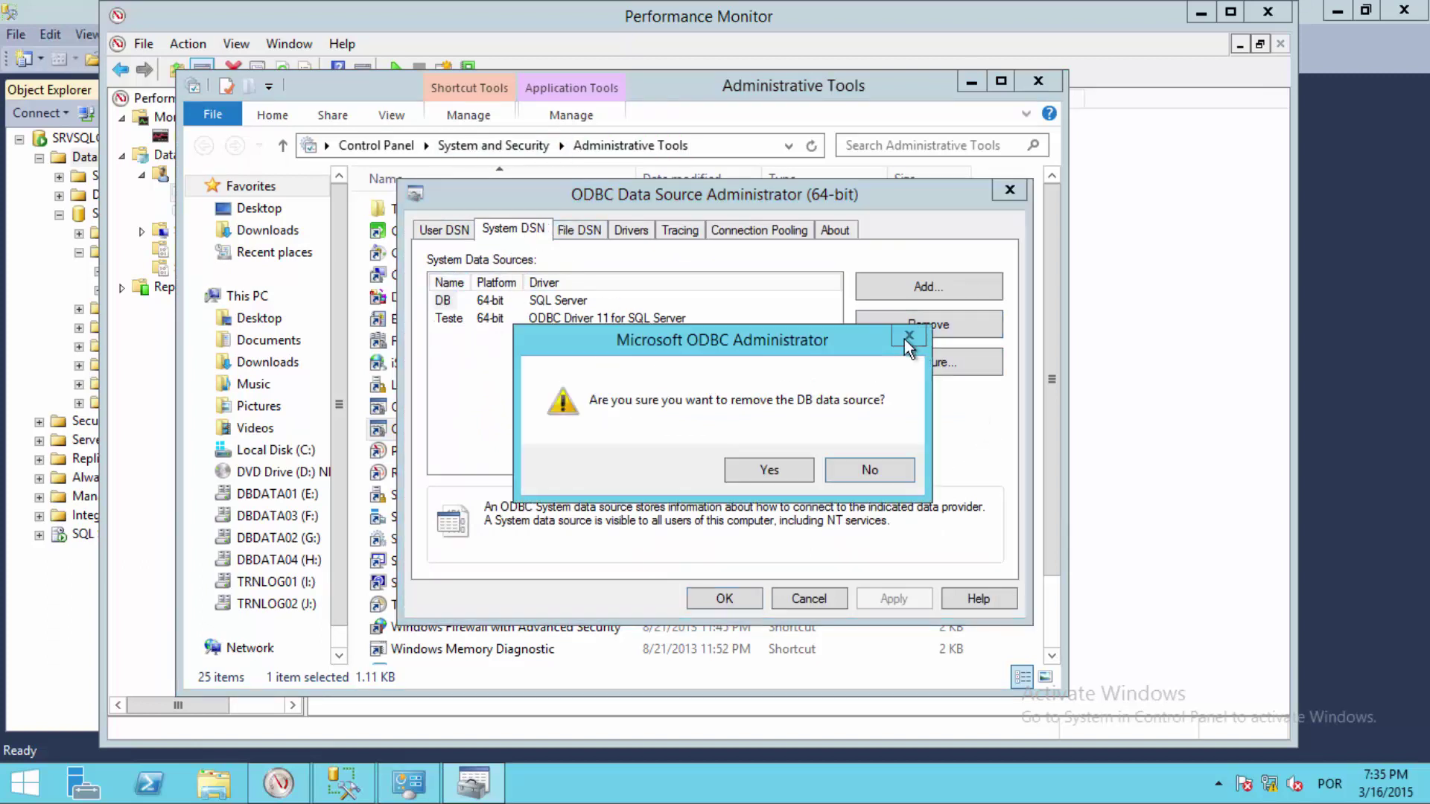
pyautogui.click(772, 471)
pyautogui.click(923, 326)
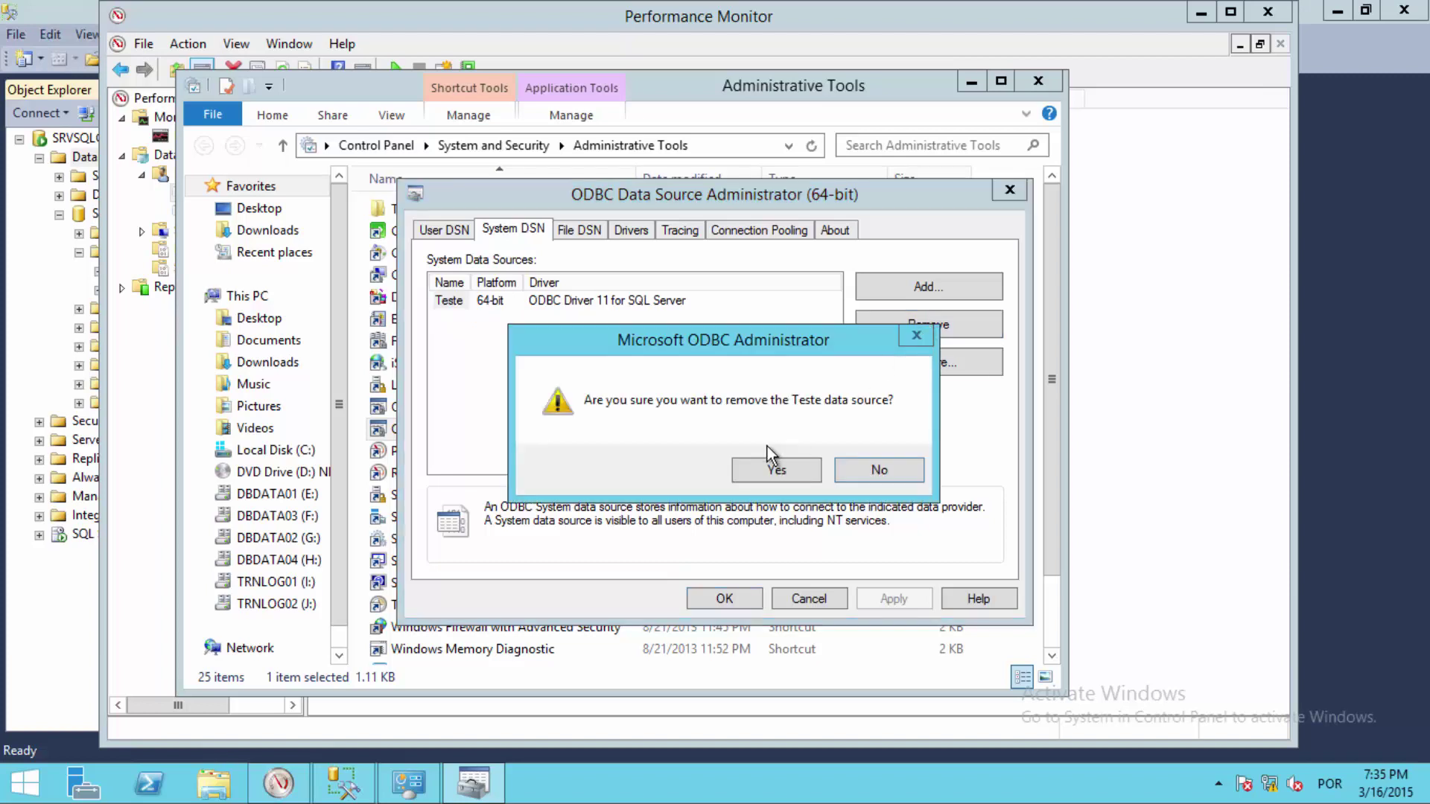
pyautogui.click(767, 469)
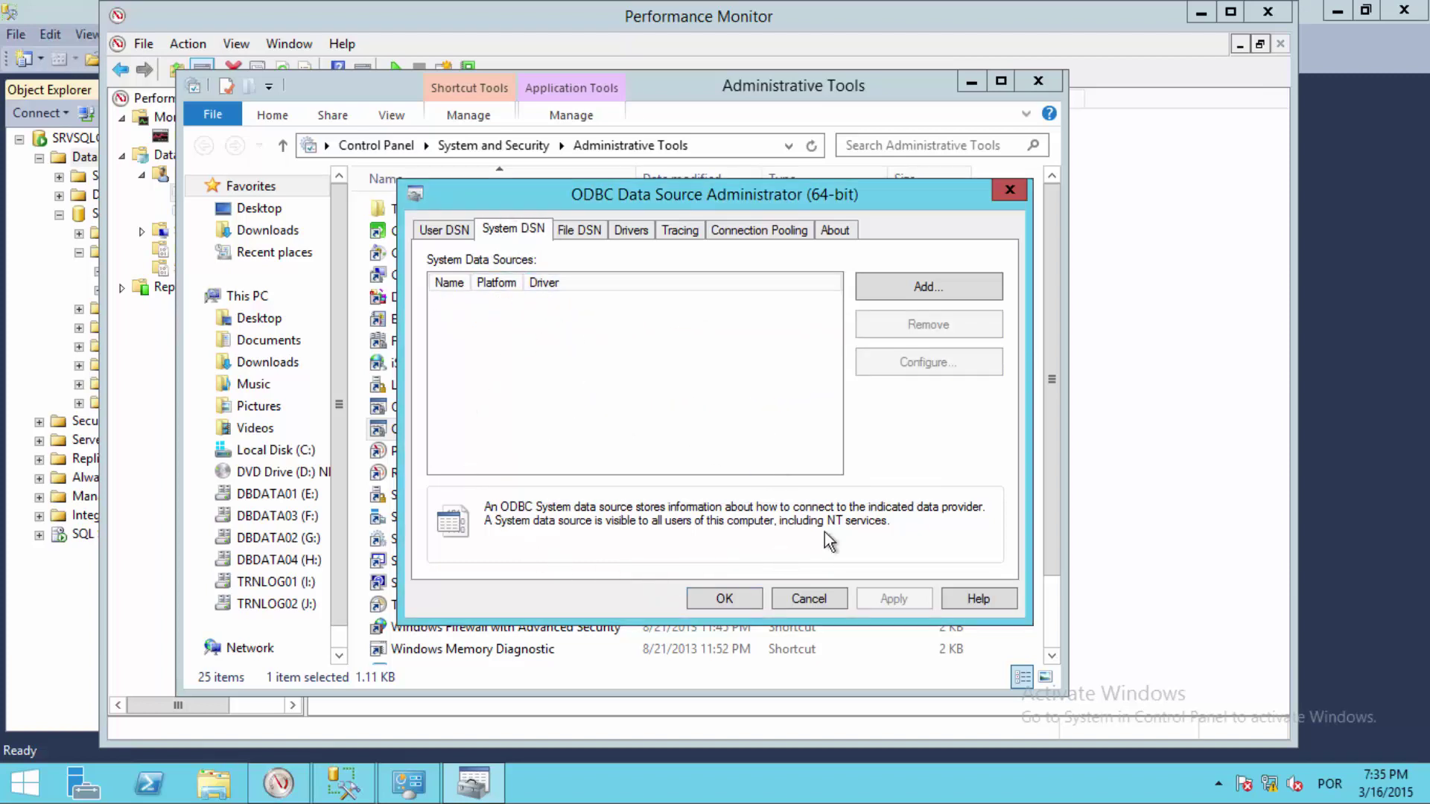
# Add a system data source using the SQL Server driver, named PerfMon and connecting to server SRVSQLCLN01\ISTOPR1
pyautogui.click(932, 287)
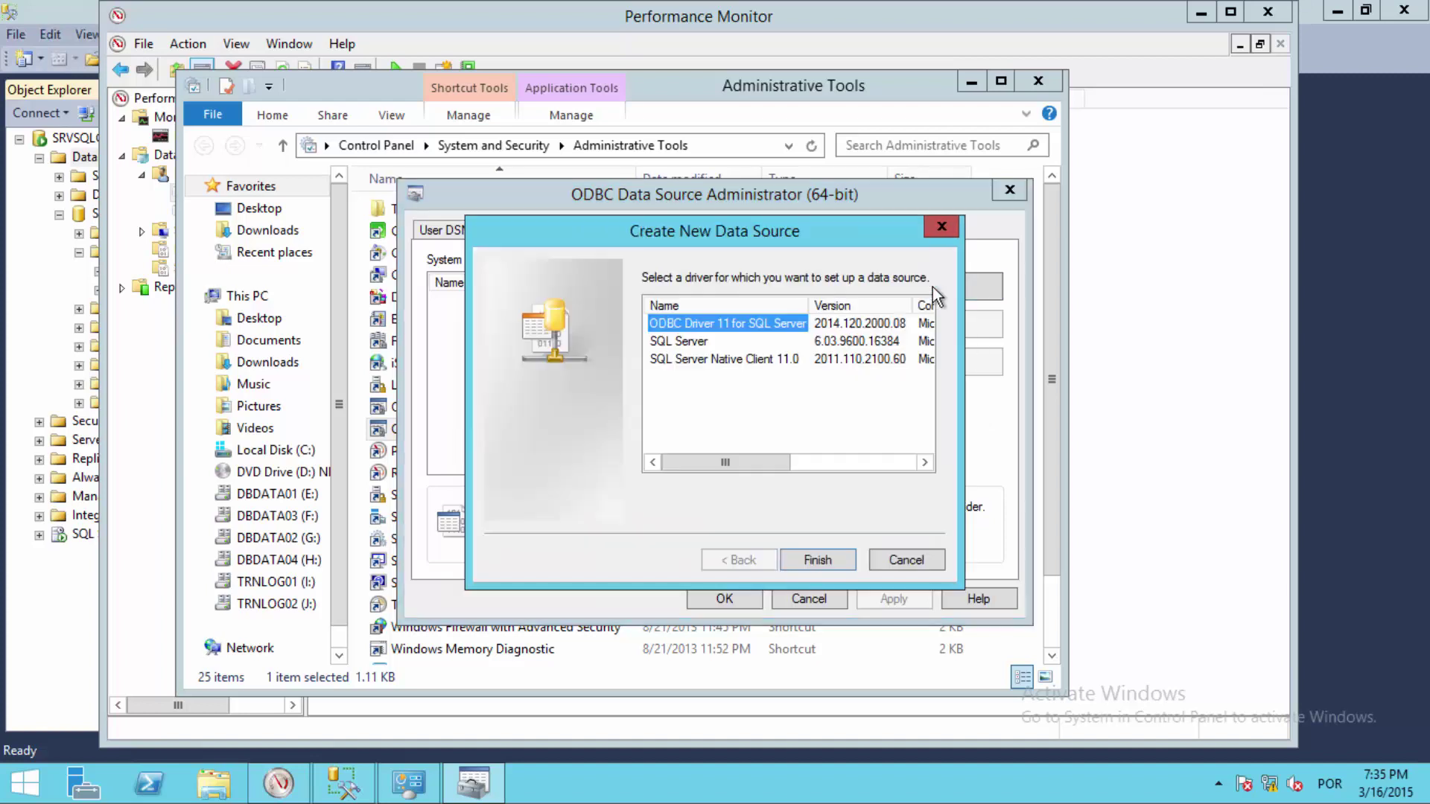
pyautogui.click(678, 341)
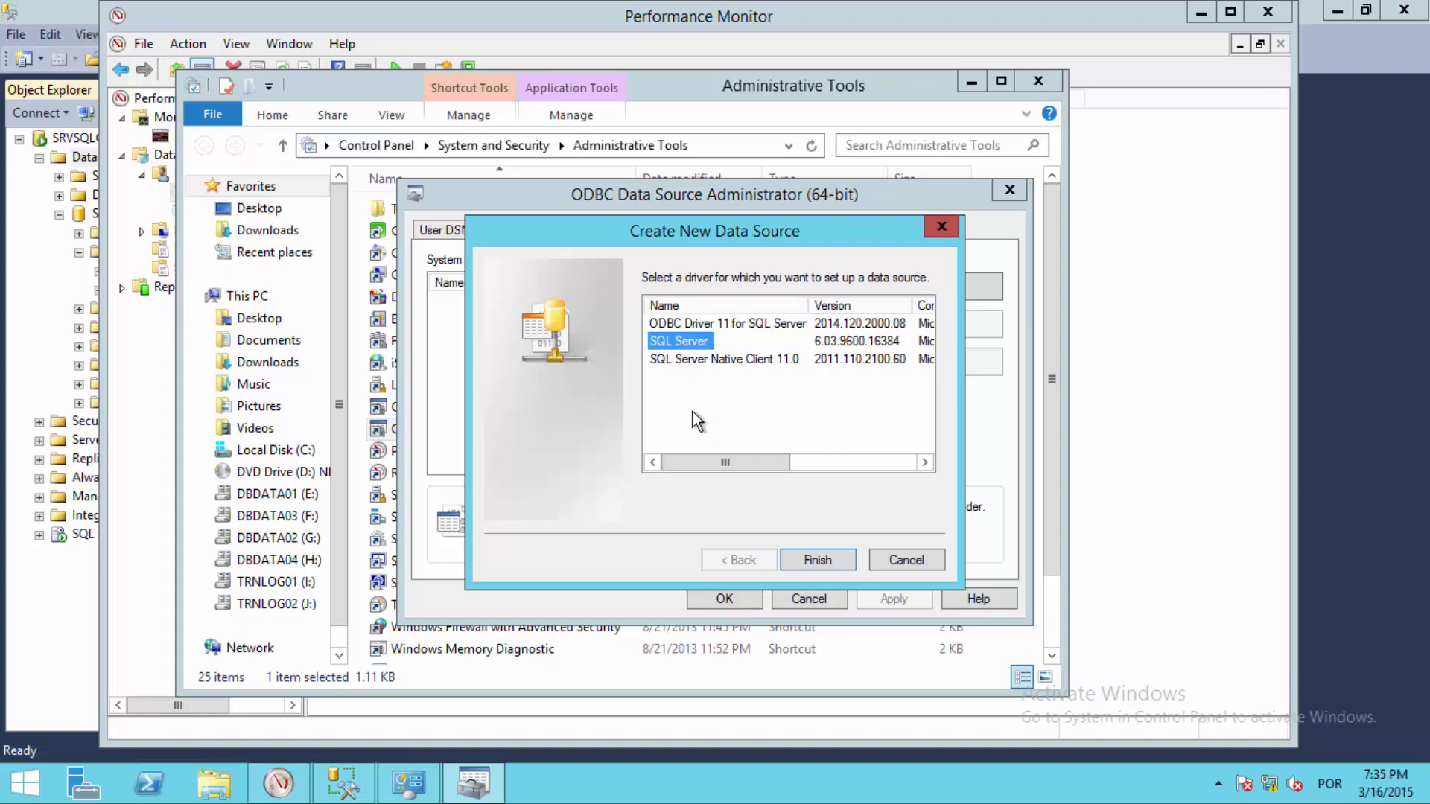
pyautogui.click(819, 561)
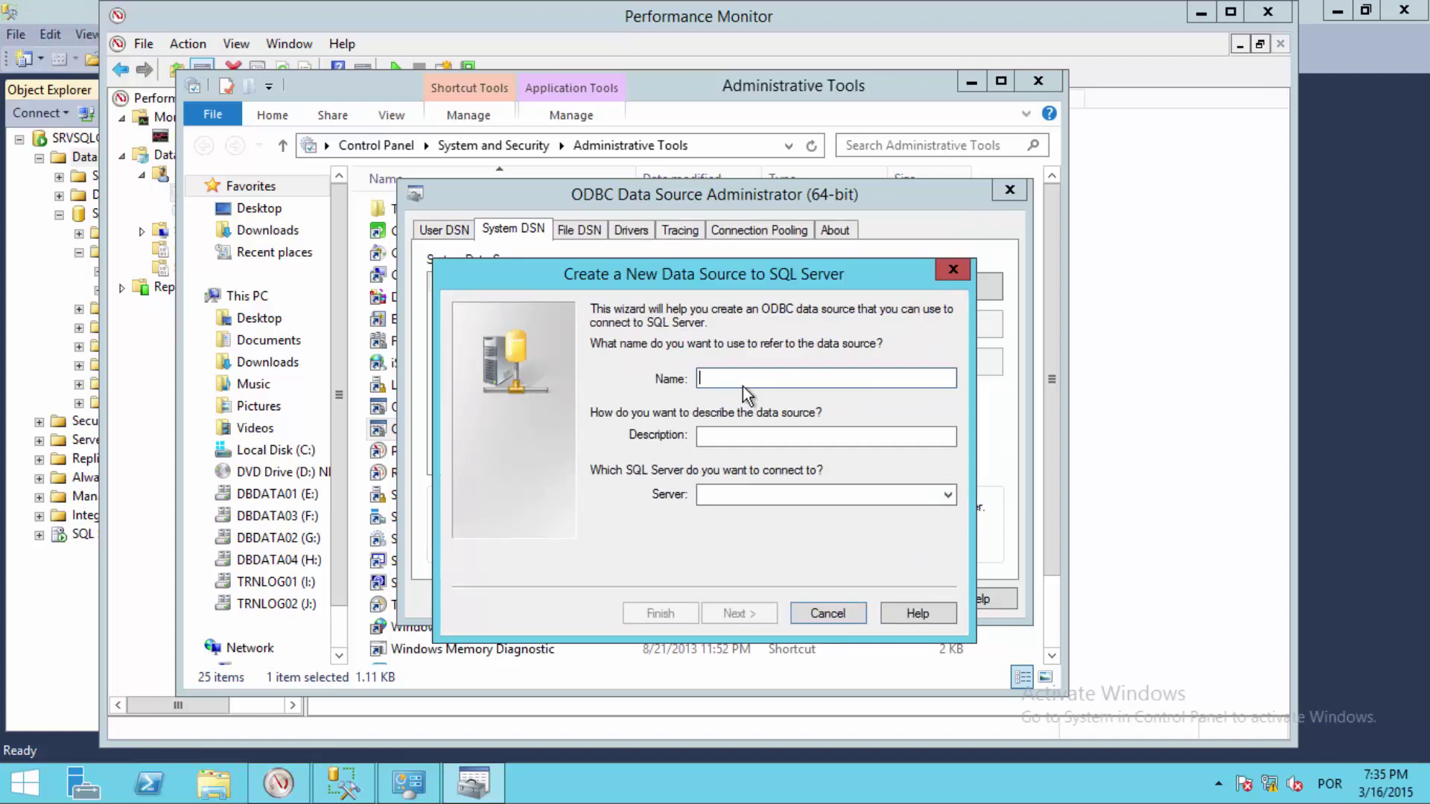
pyautogui.write('Per')
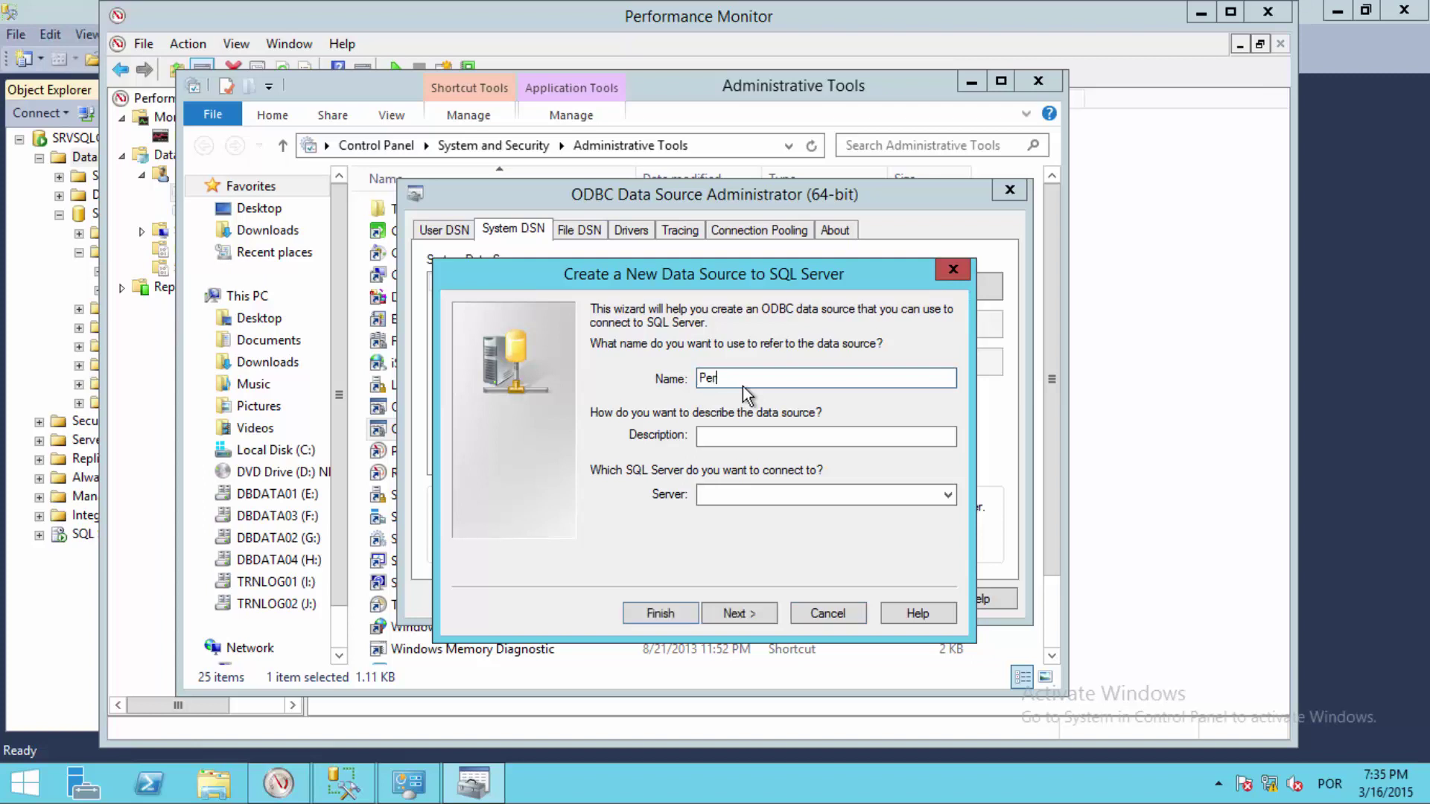
pyautogui.write('fMon')
pyautogui.click(729, 495)
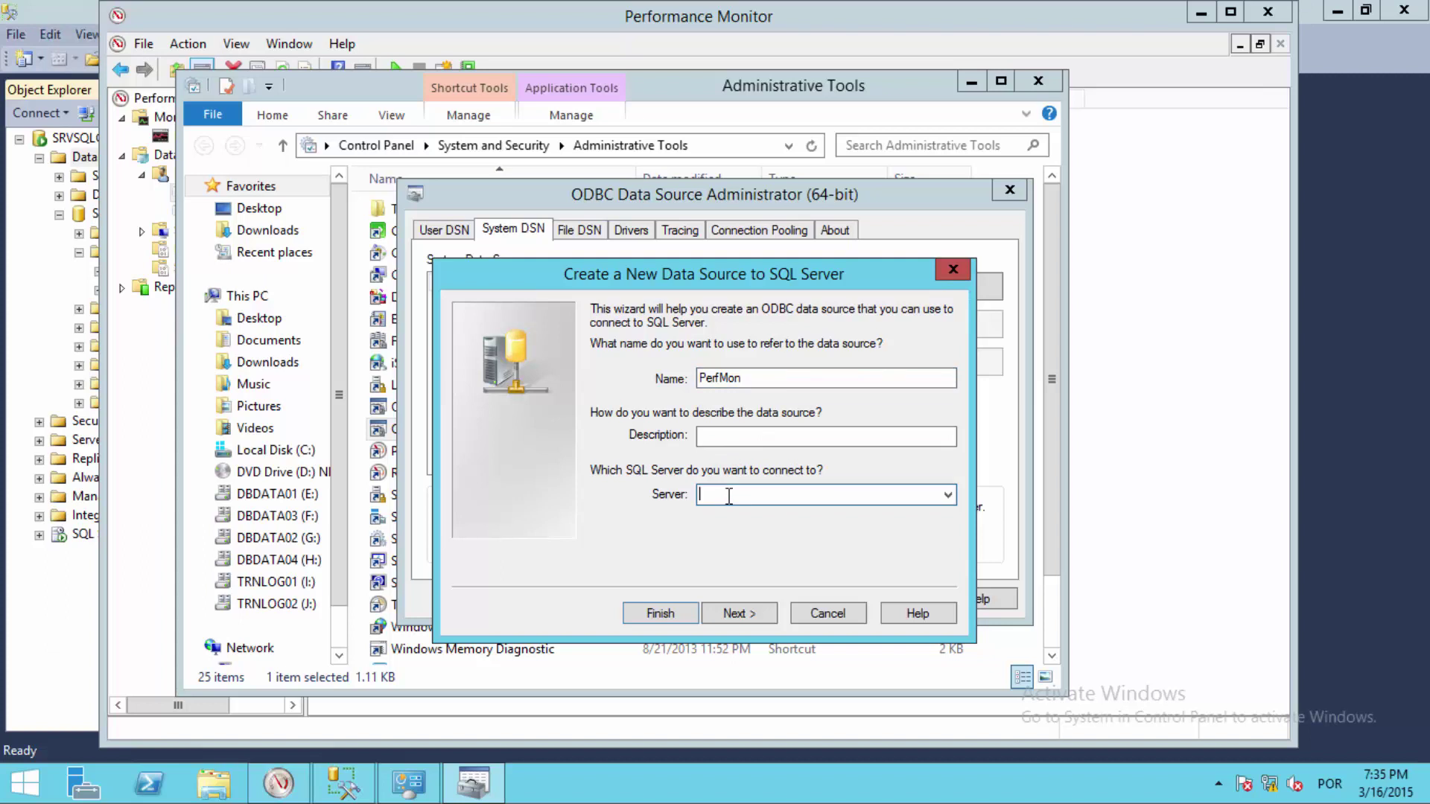
pyautogui.write('SRVSQLCLN01\\ISTOPR1')
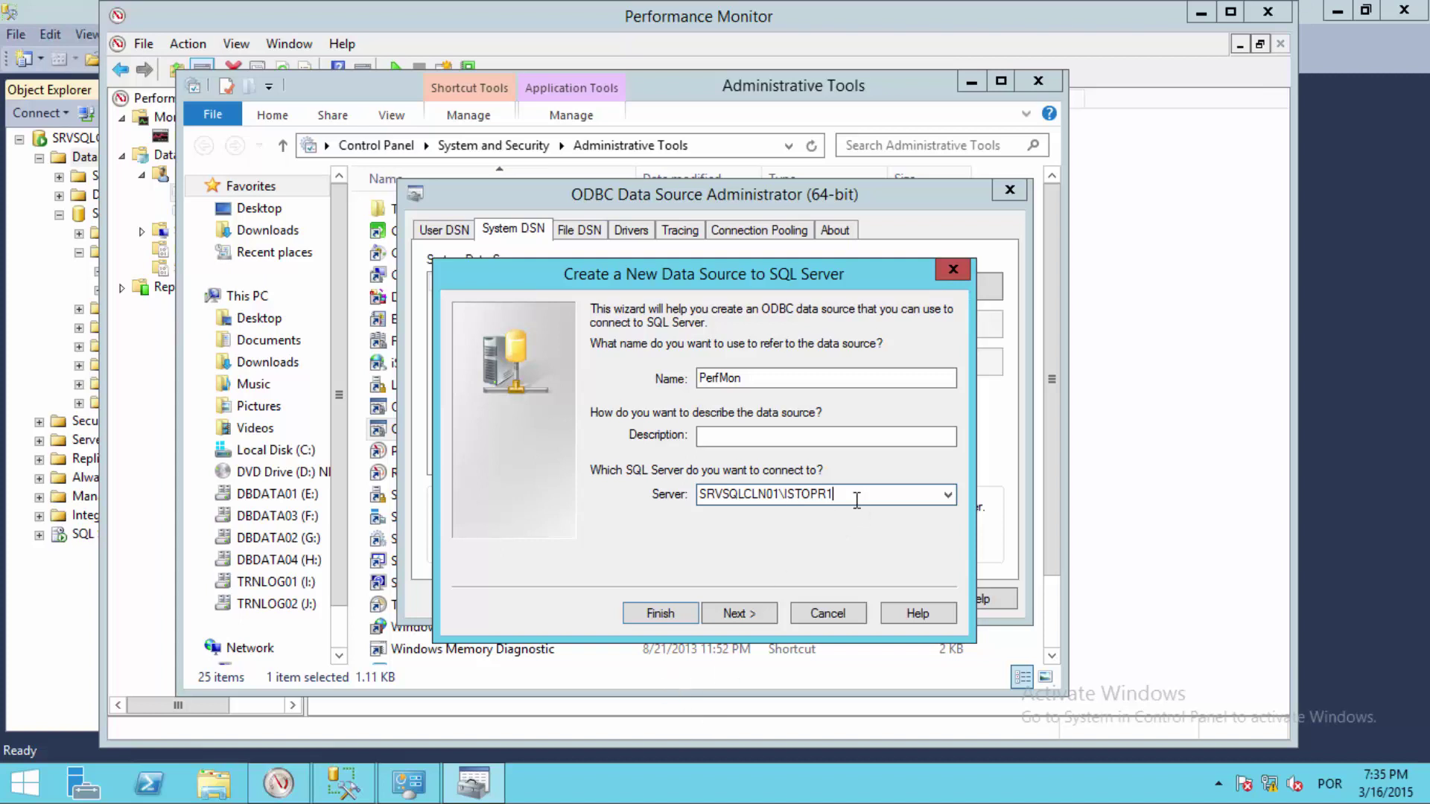
pyautogui.click(734, 615)
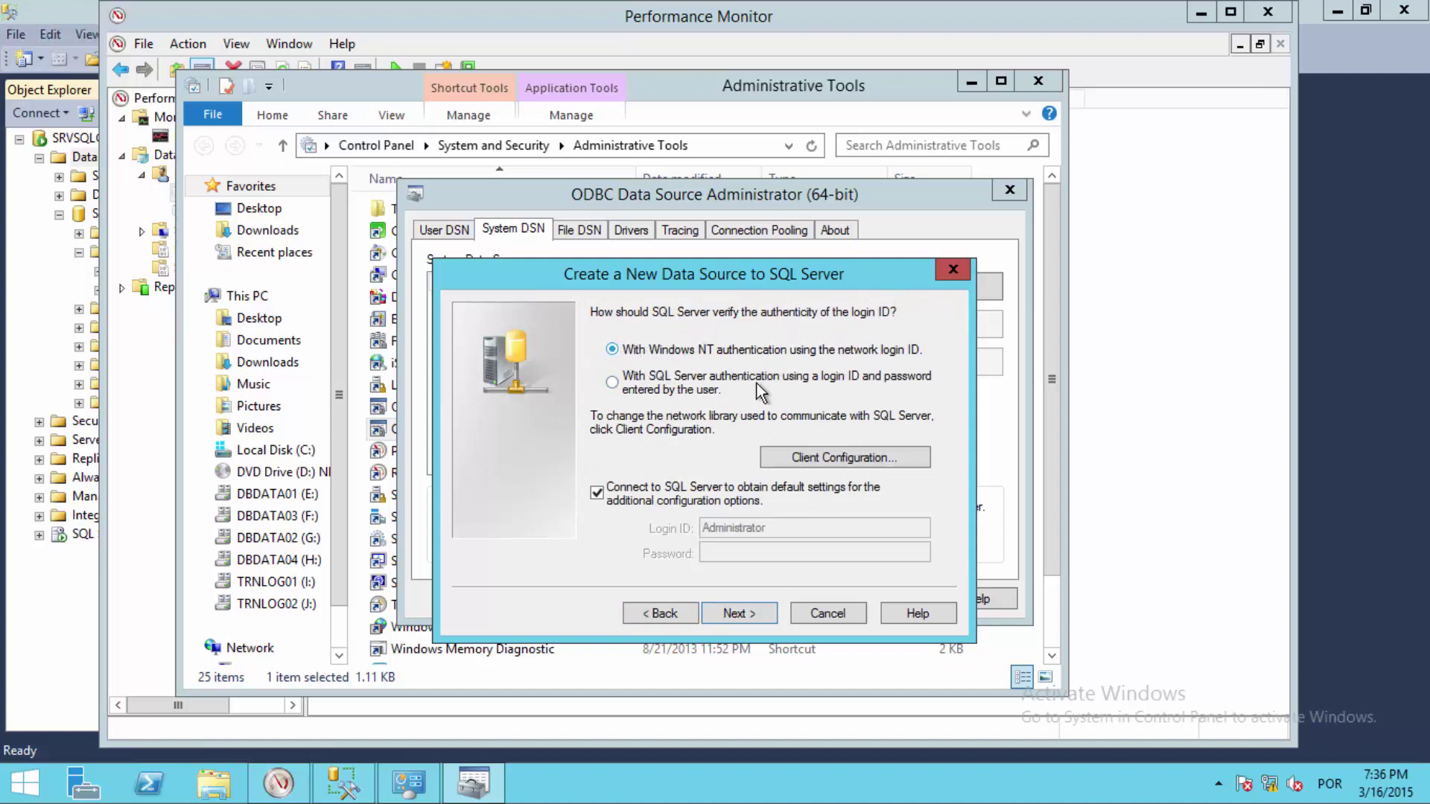
# Keep Windows NT authentication, set the data source's default database to SISGTR, and finish the wizard with the remaining default options
pyautogui.click(735, 614)
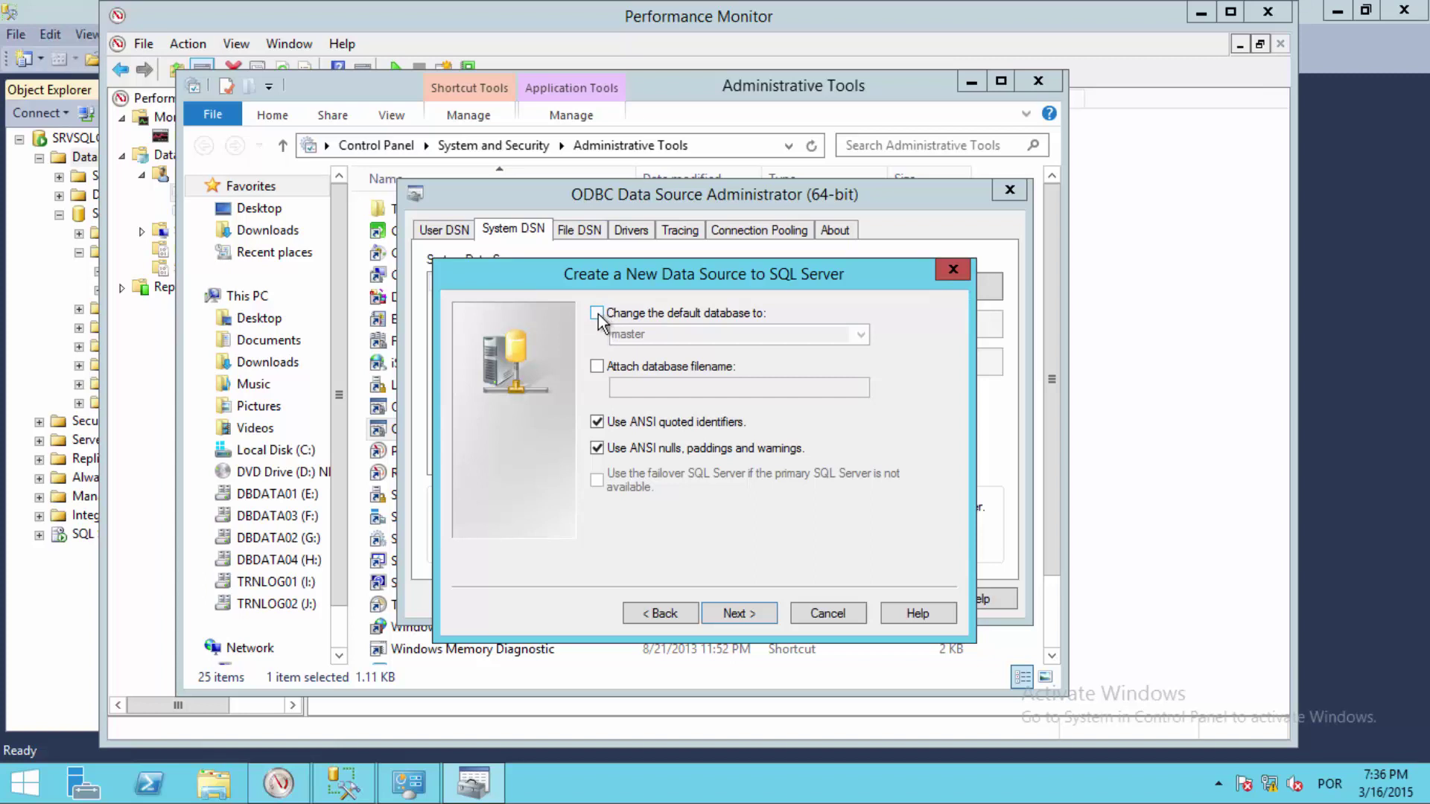
pyautogui.click(598, 314)
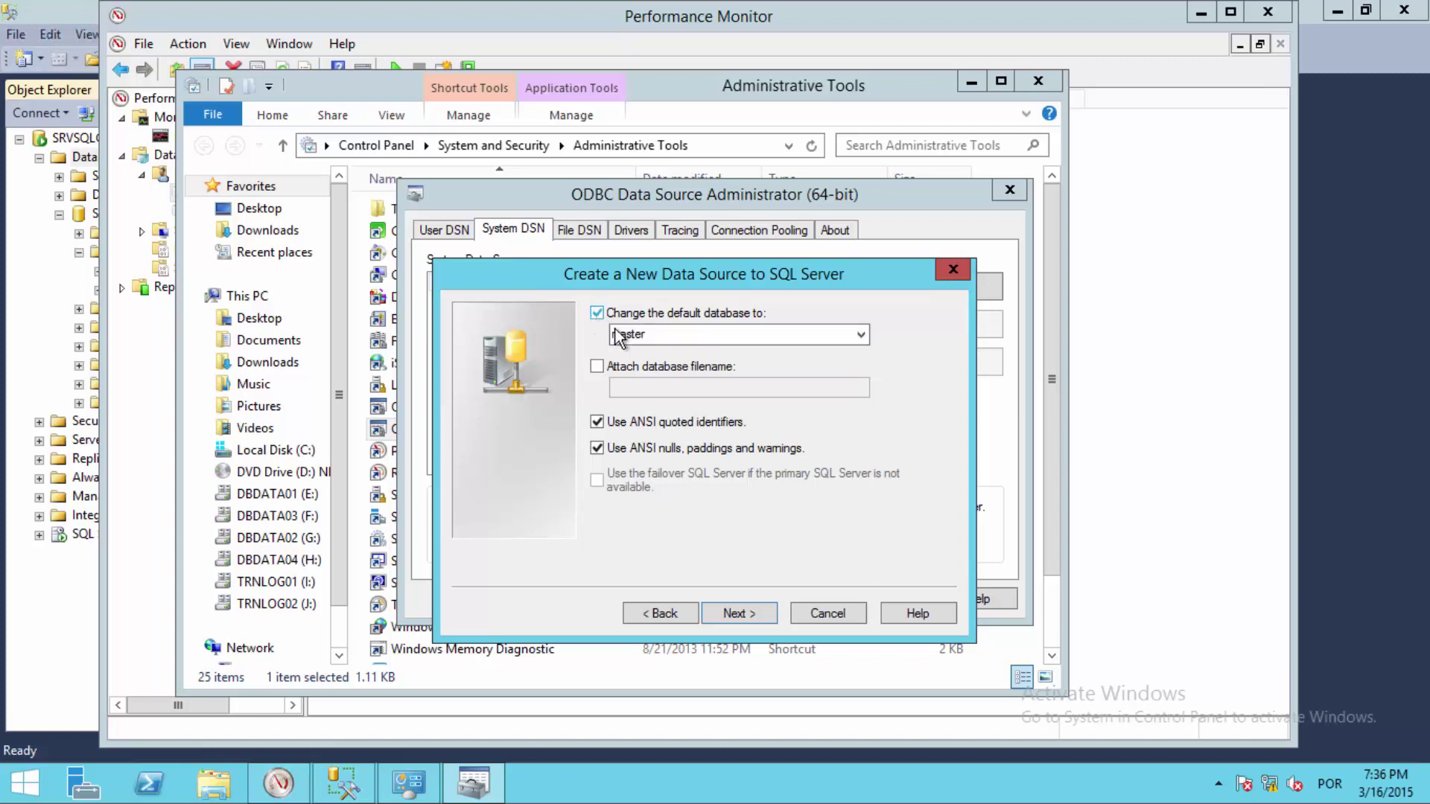
pyautogui.click(861, 335)
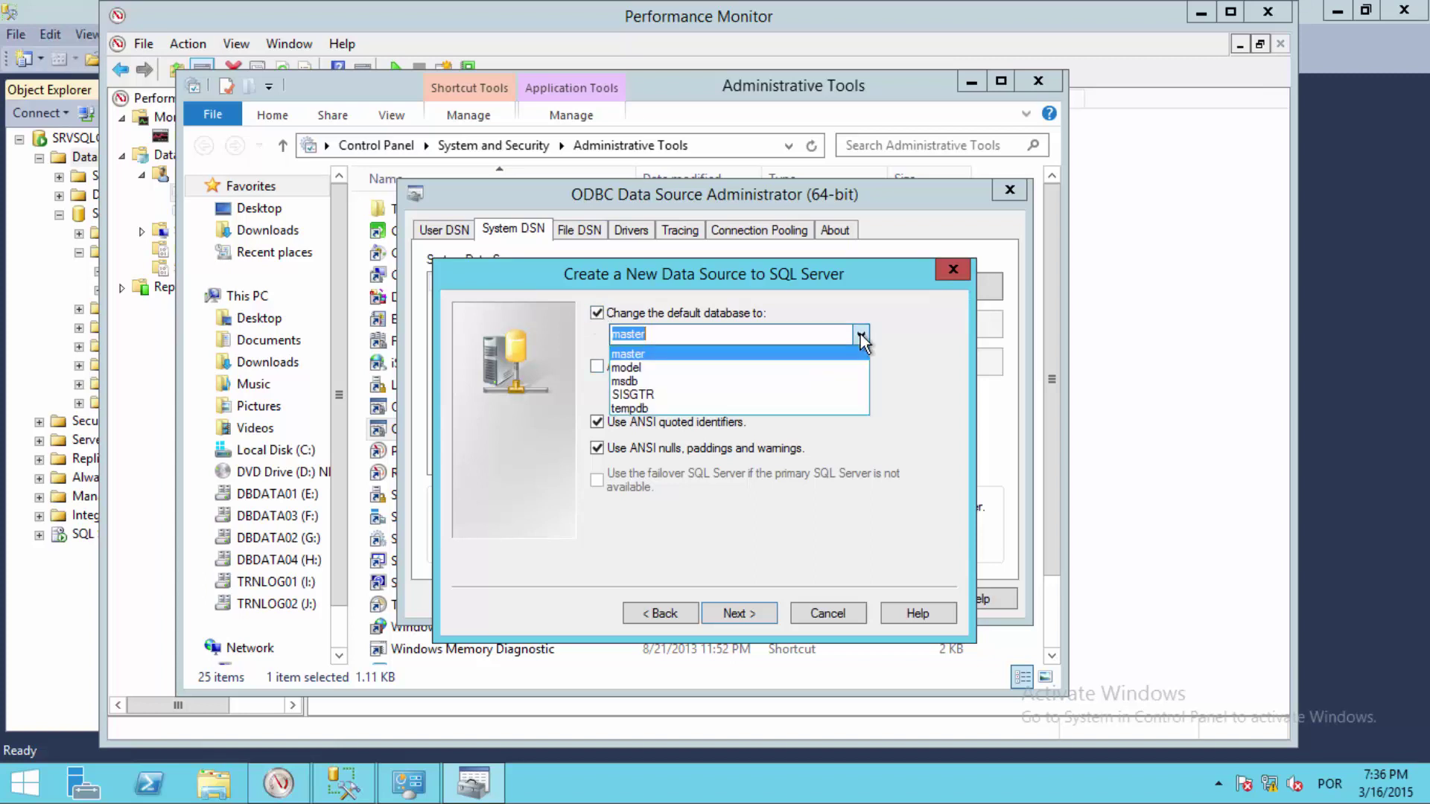
pyautogui.click(672, 396)
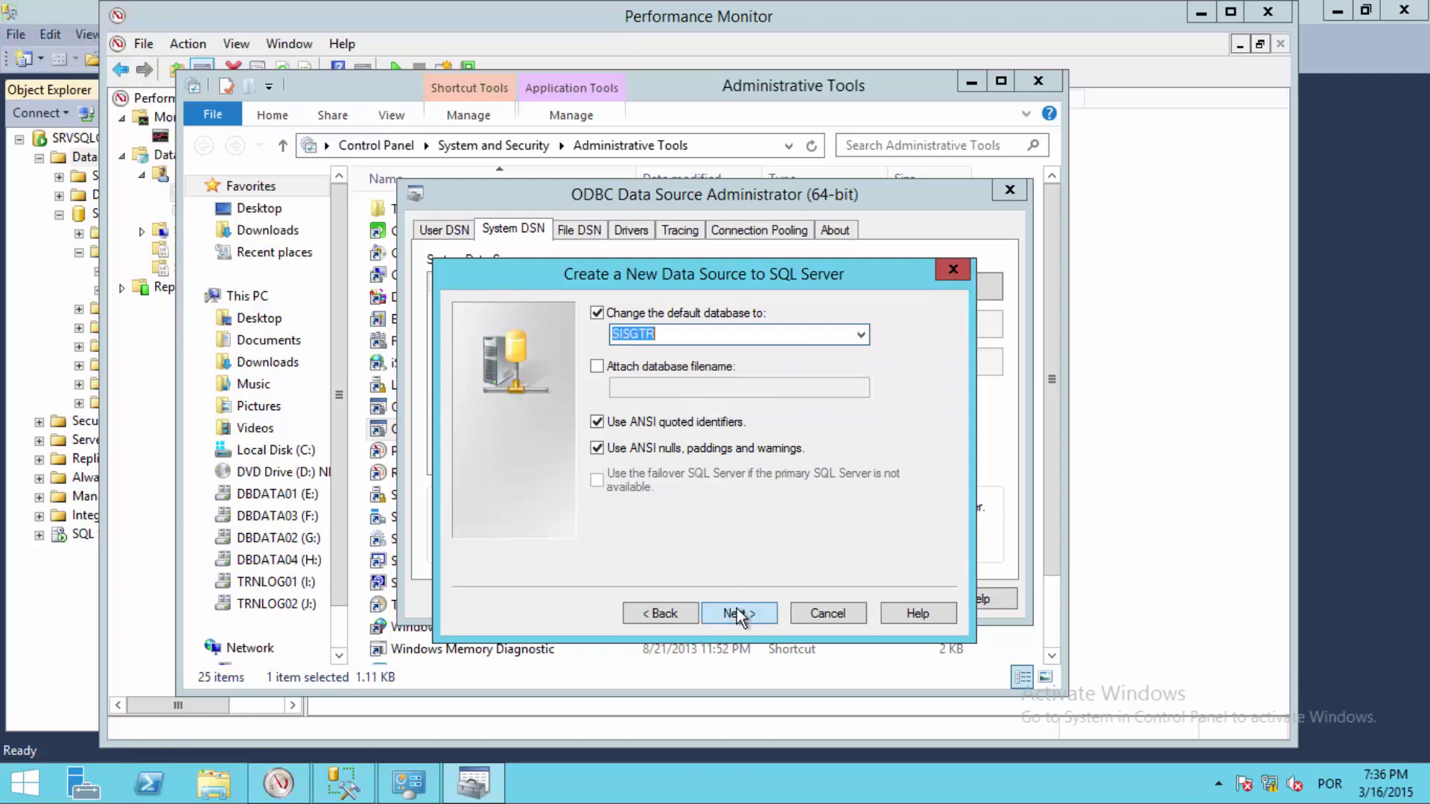
pyautogui.click(739, 615)
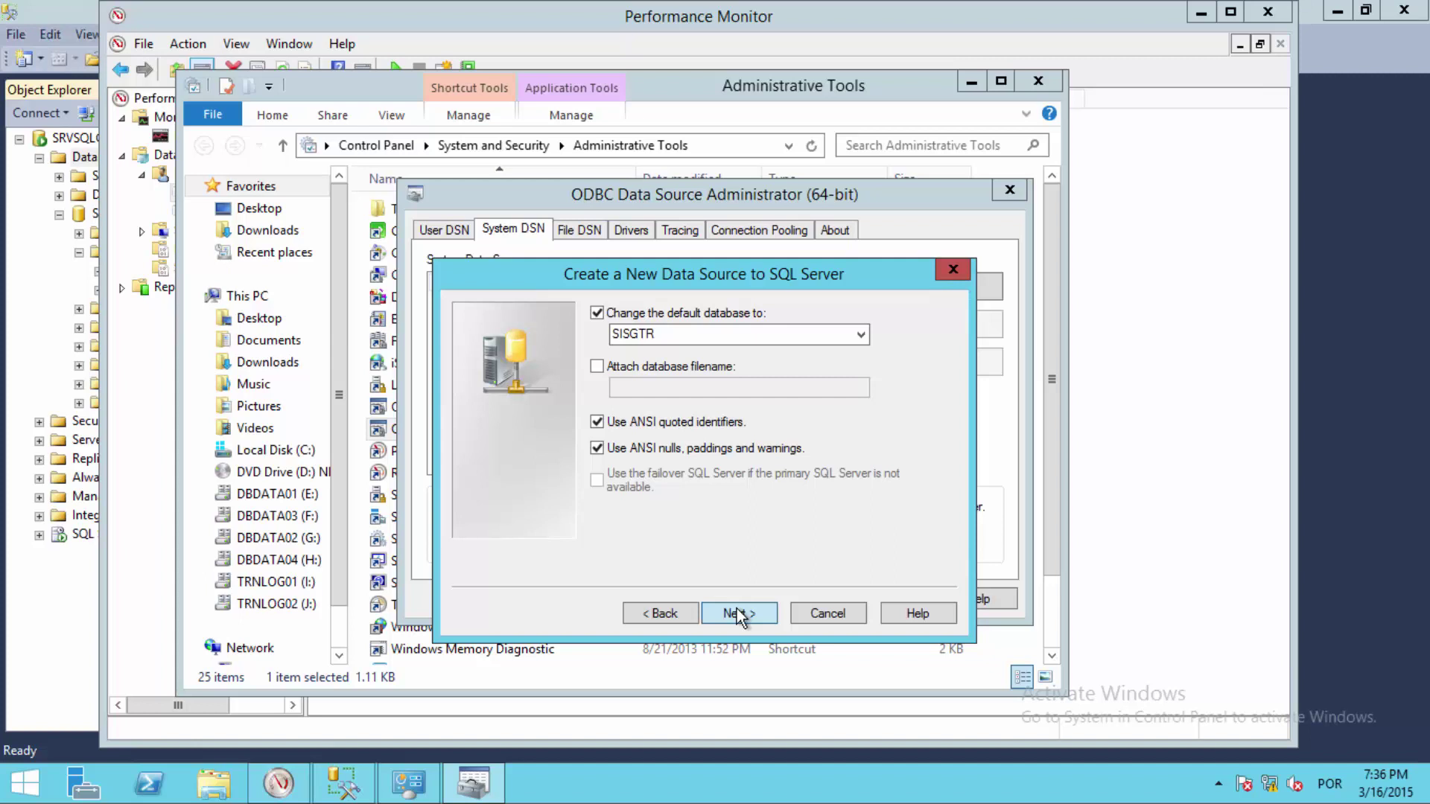
pyautogui.click(738, 615)
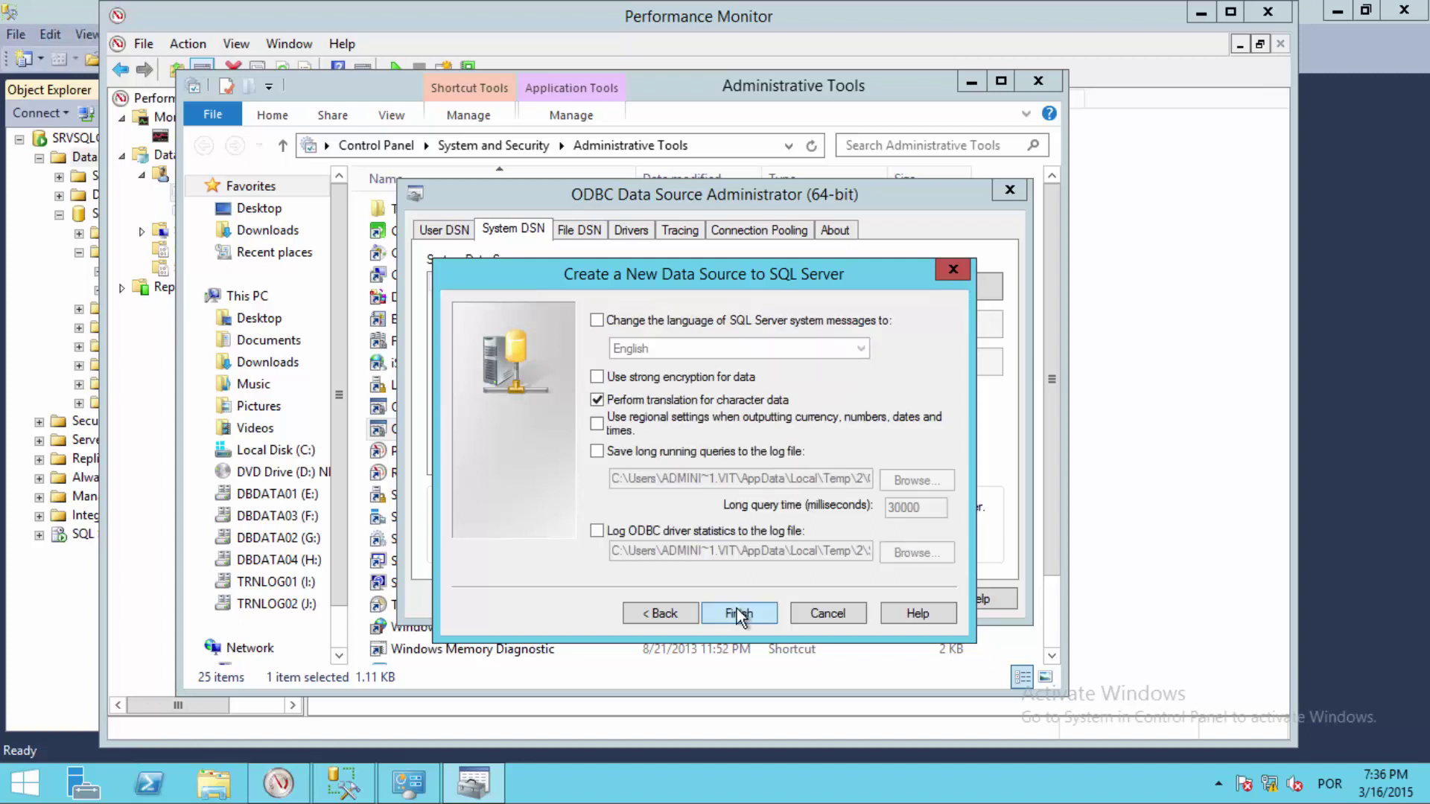
pyautogui.click(740, 614)
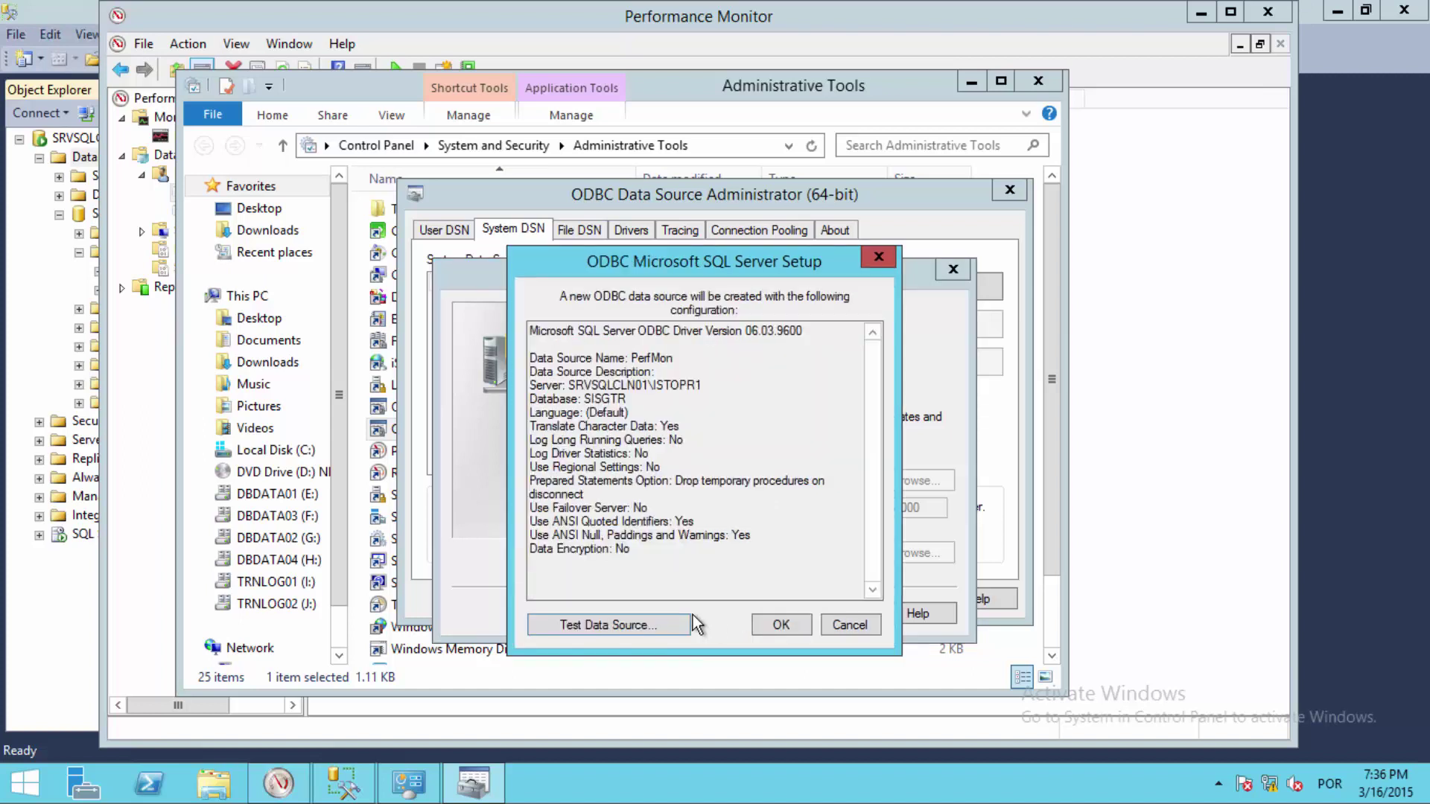
# Test the PerfMon data source's connection, then create it and close the ODBC Data Source Administrator
pyautogui.click(614, 627)
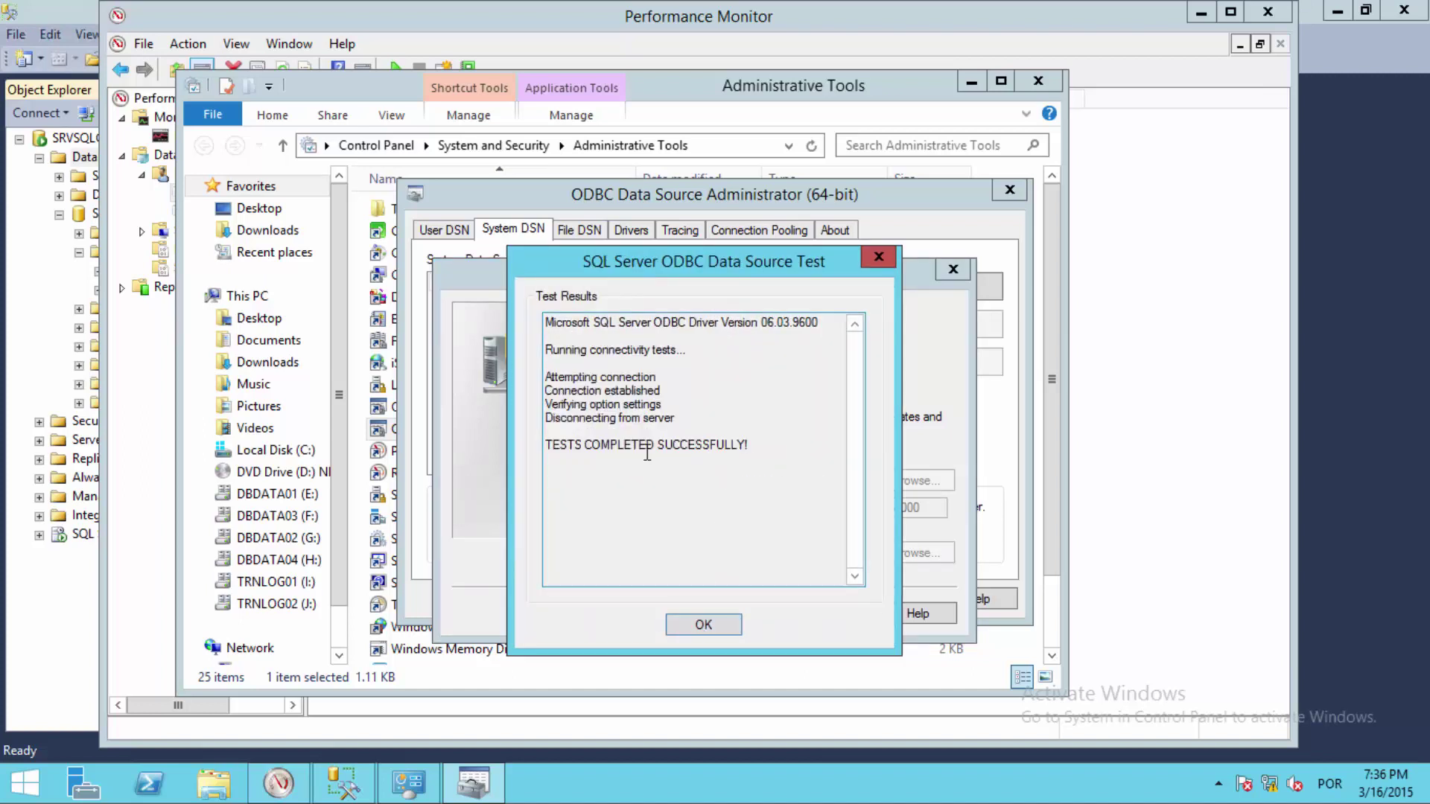
pyautogui.moveTo(749, 445); pyautogui.dragTo(518, 446)
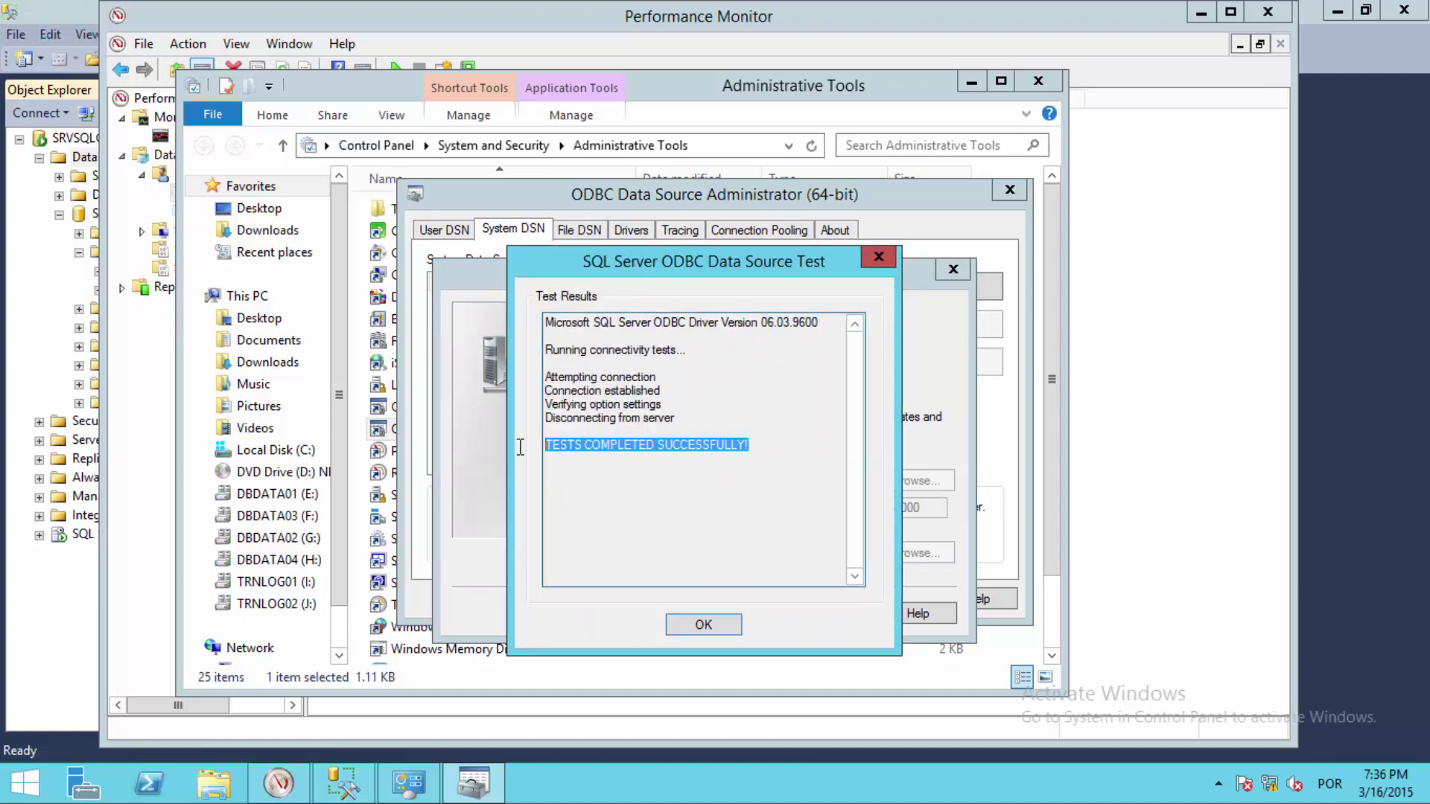
pyautogui.click(704, 625)
pyautogui.click(776, 623)
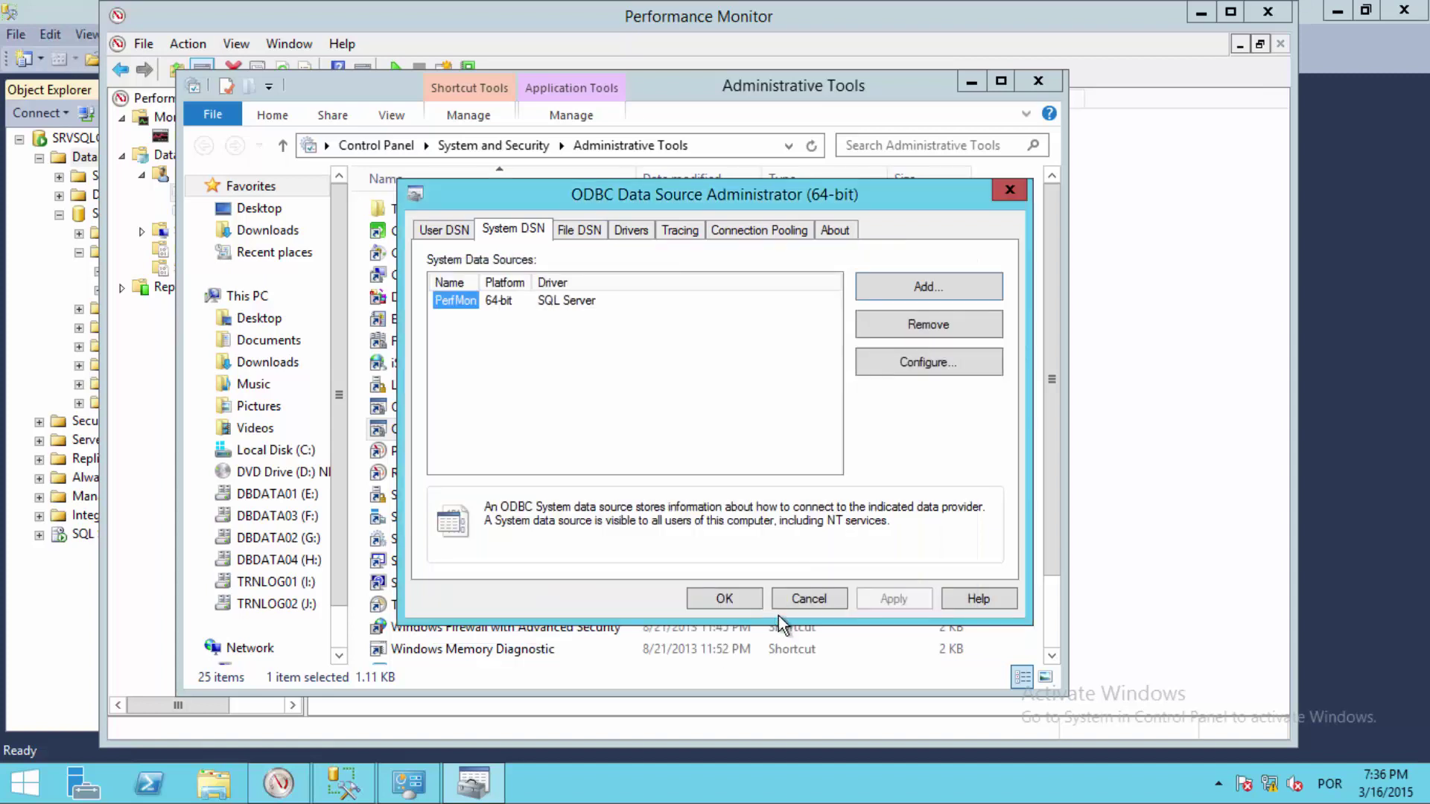
pyautogui.click(707, 598)
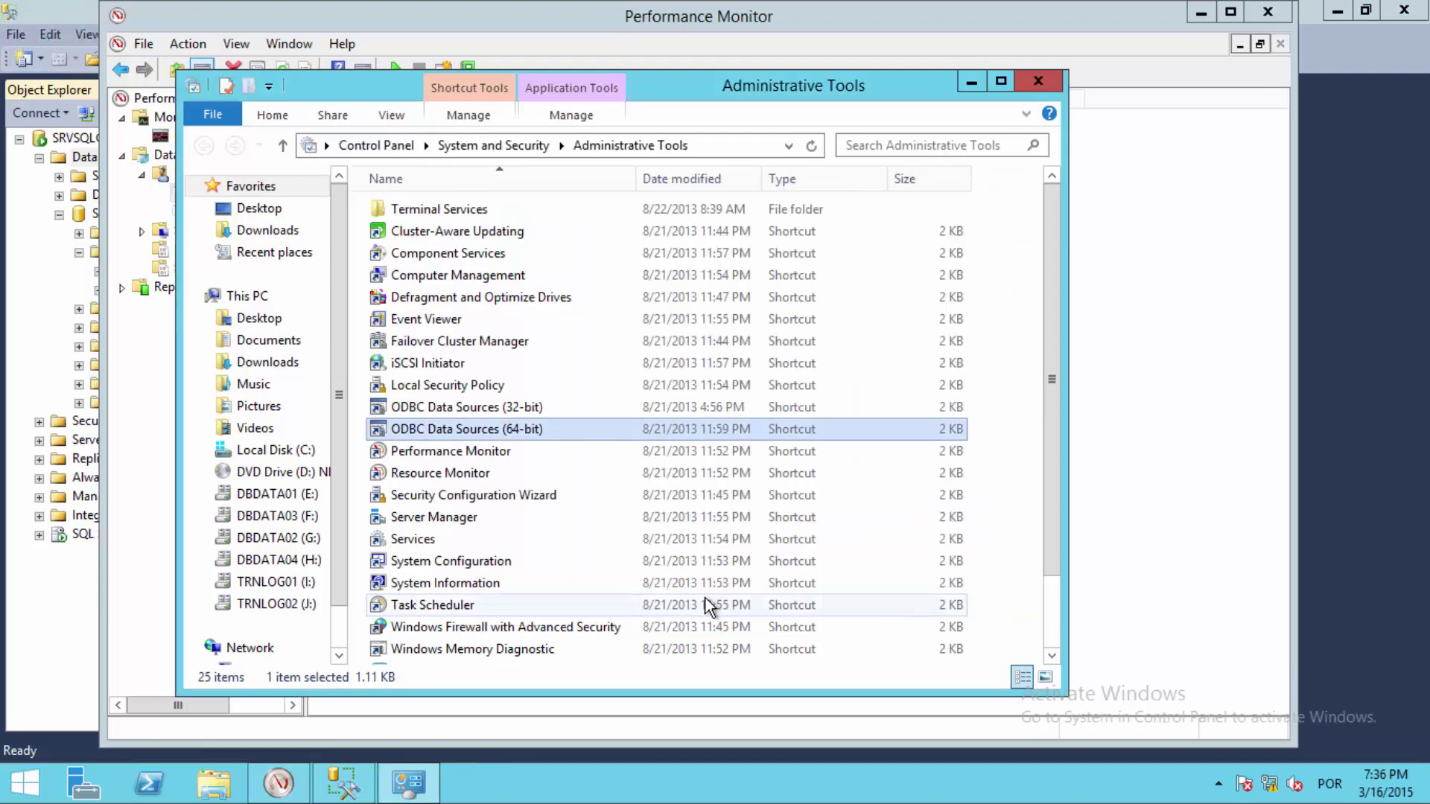
# Return to Performance Monitor, open the properties of the PerfMon set's Performance Counter collector, and review its list of counters
pyautogui.click(972, 82)
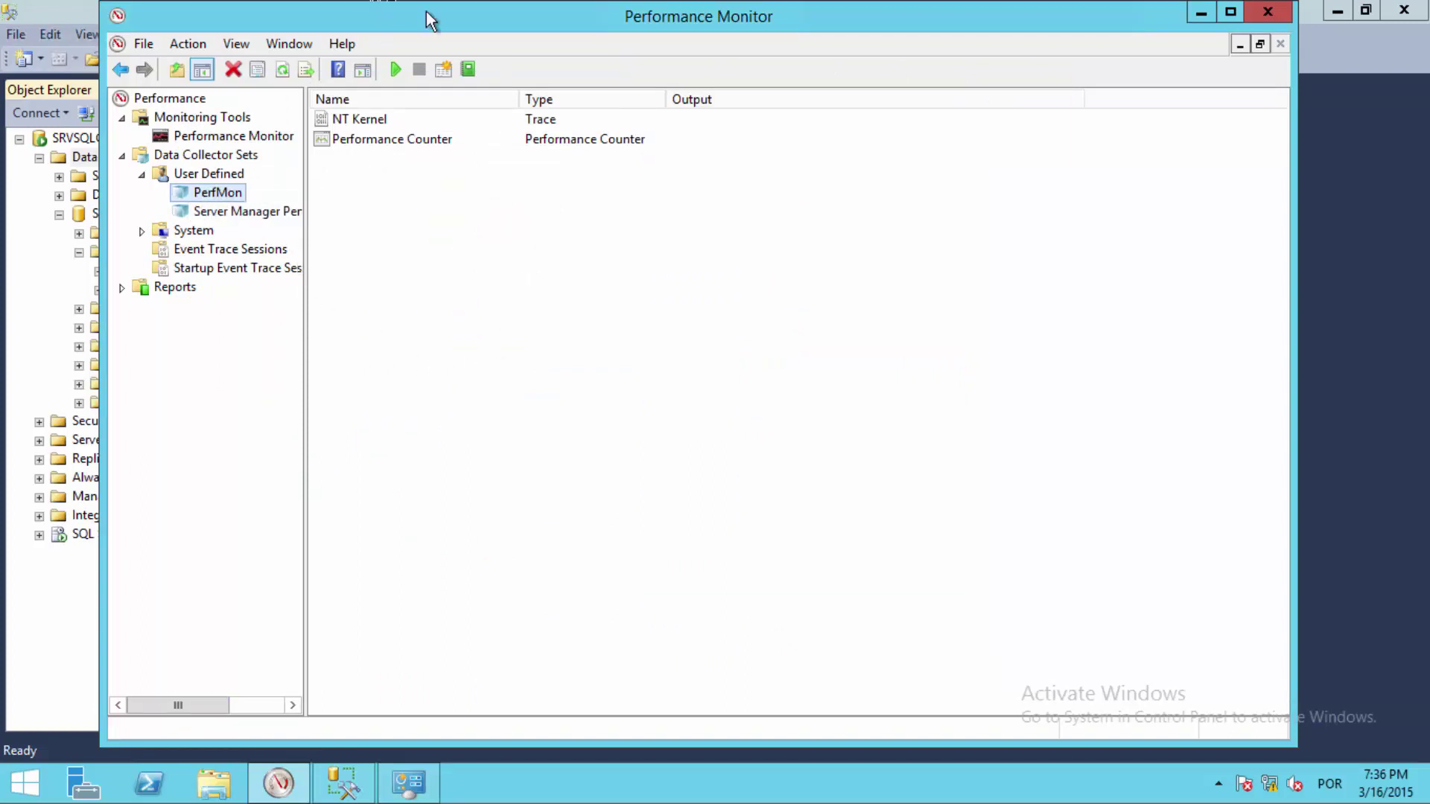
pyautogui.moveTo(472, 35); pyautogui.dragTo(503, 37)
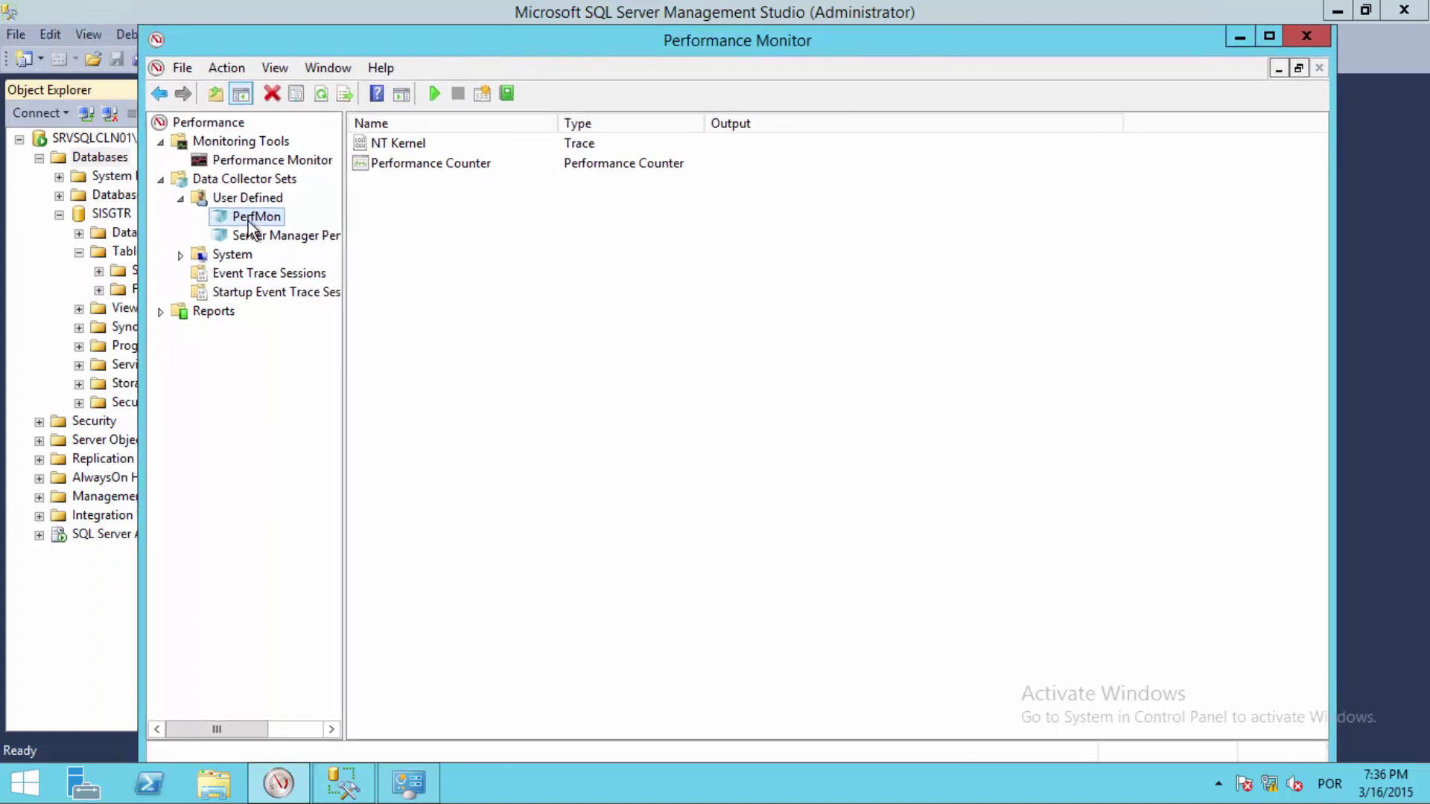
pyautogui.click(426, 168)
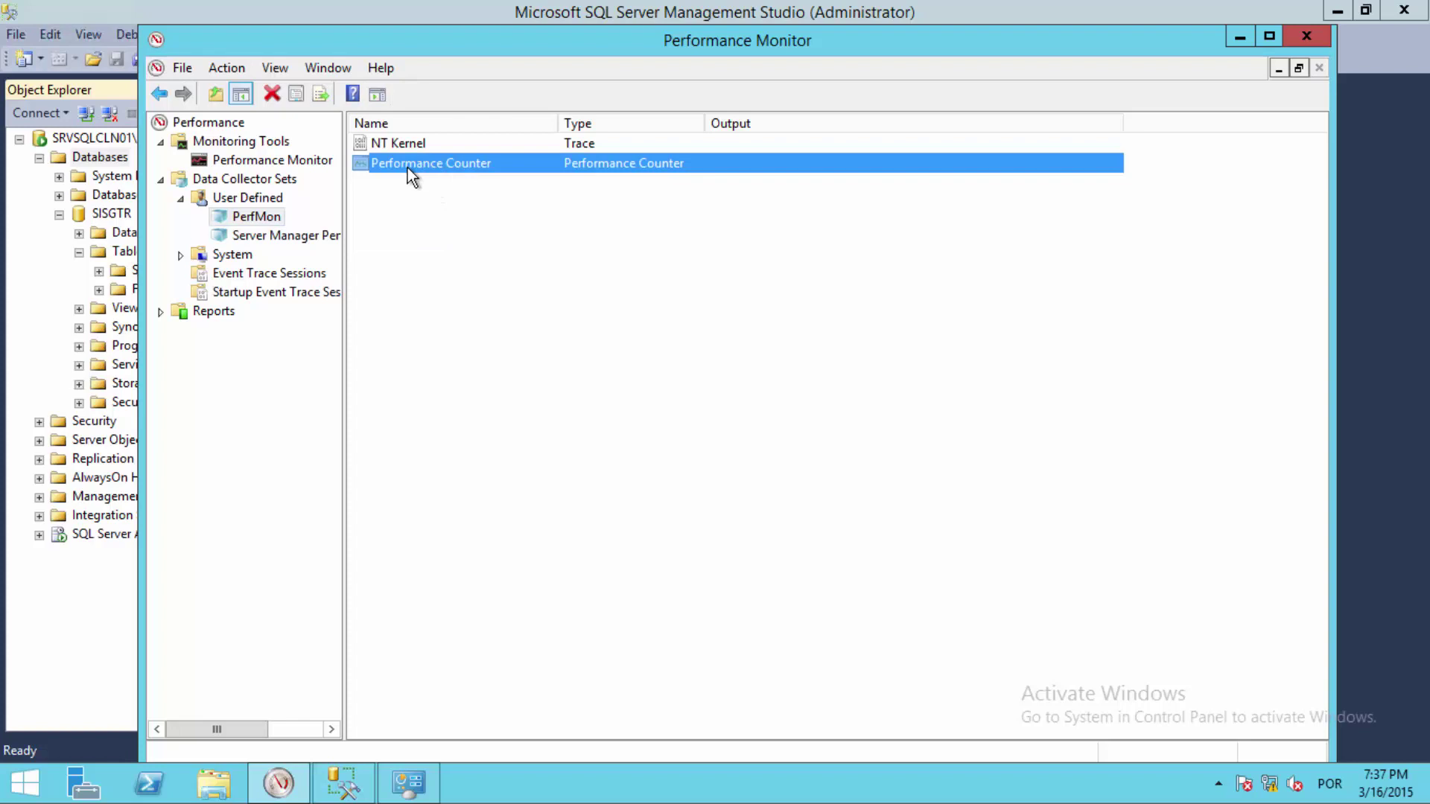
pyautogui.rightClick(502, 158)
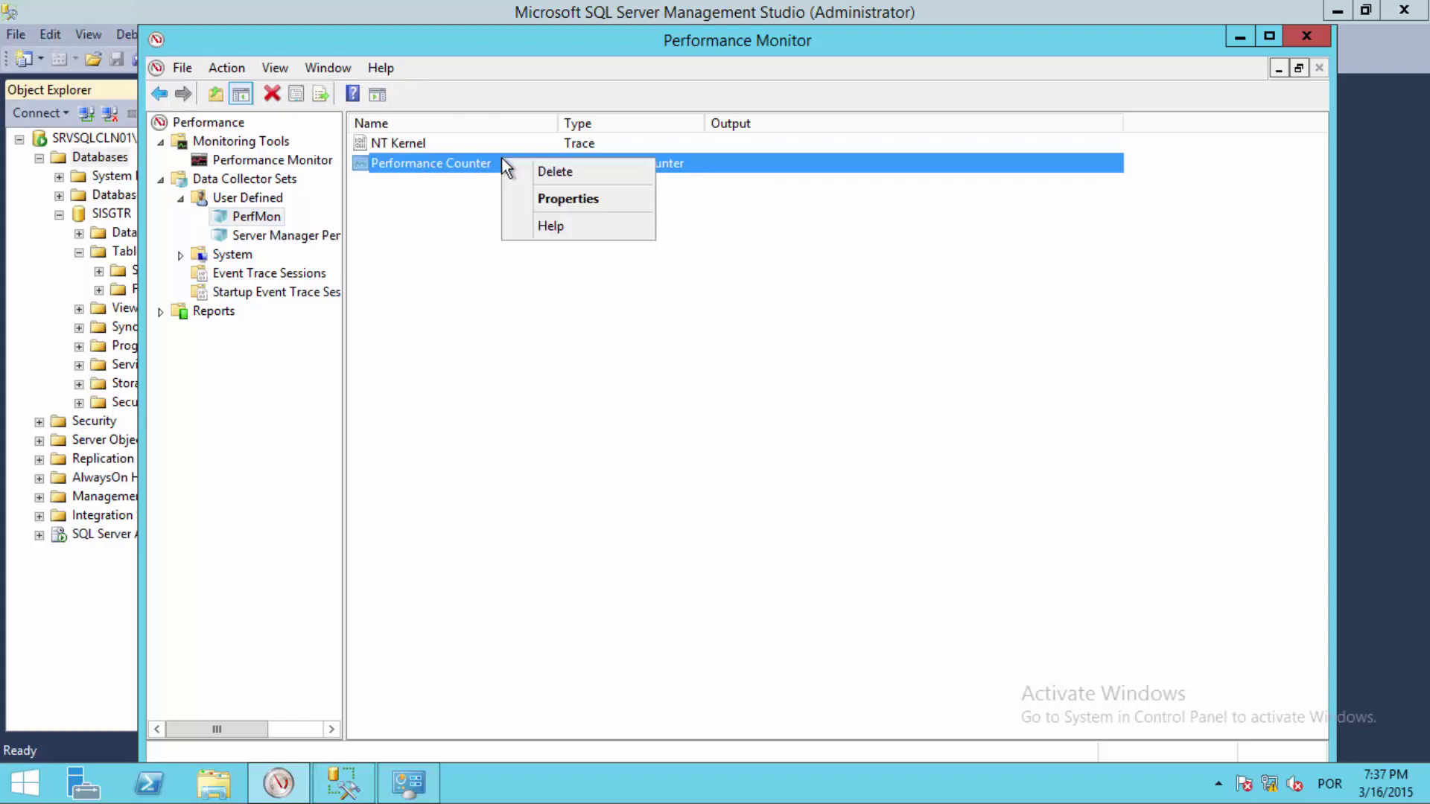
pyautogui.click(591, 204)
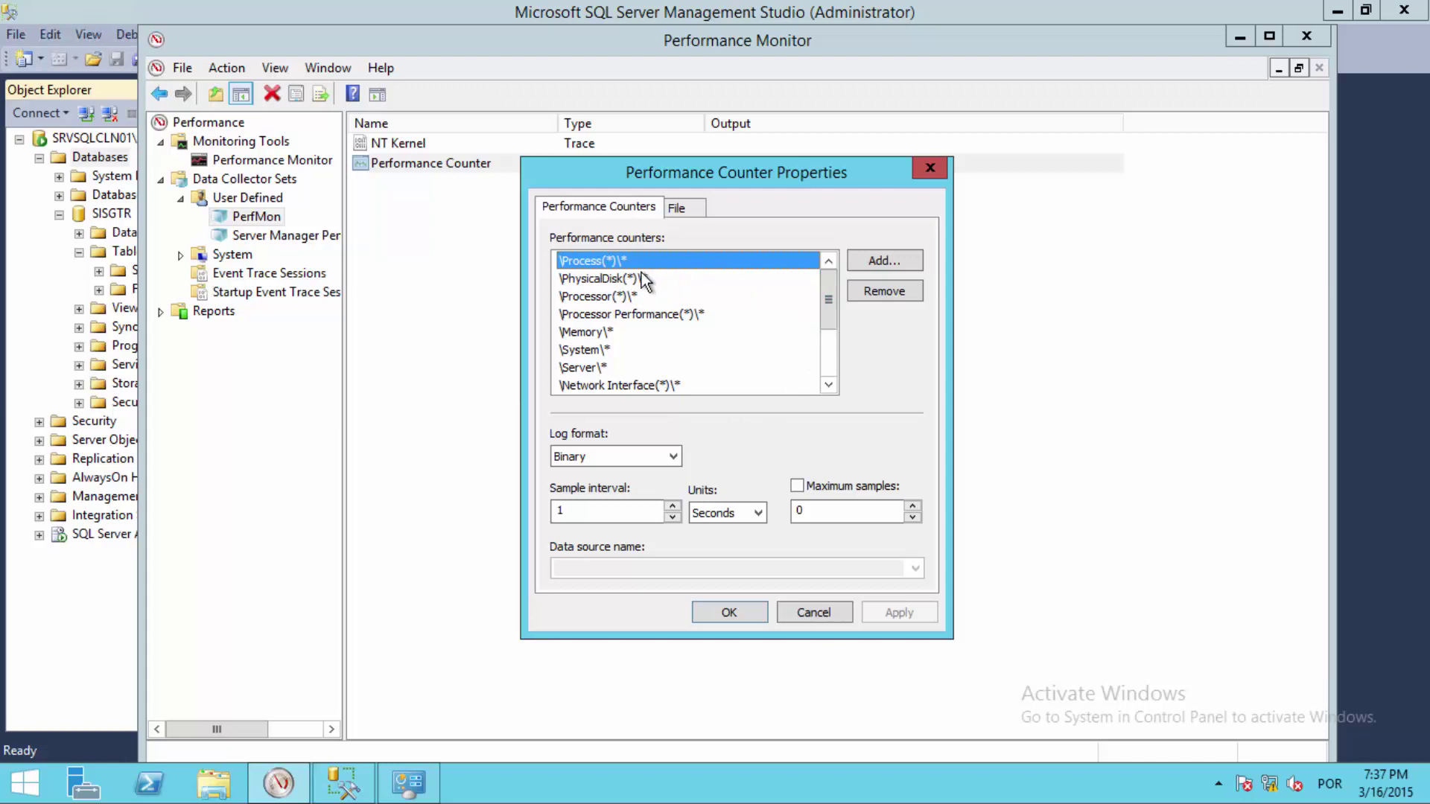
pyautogui.click(615, 281)
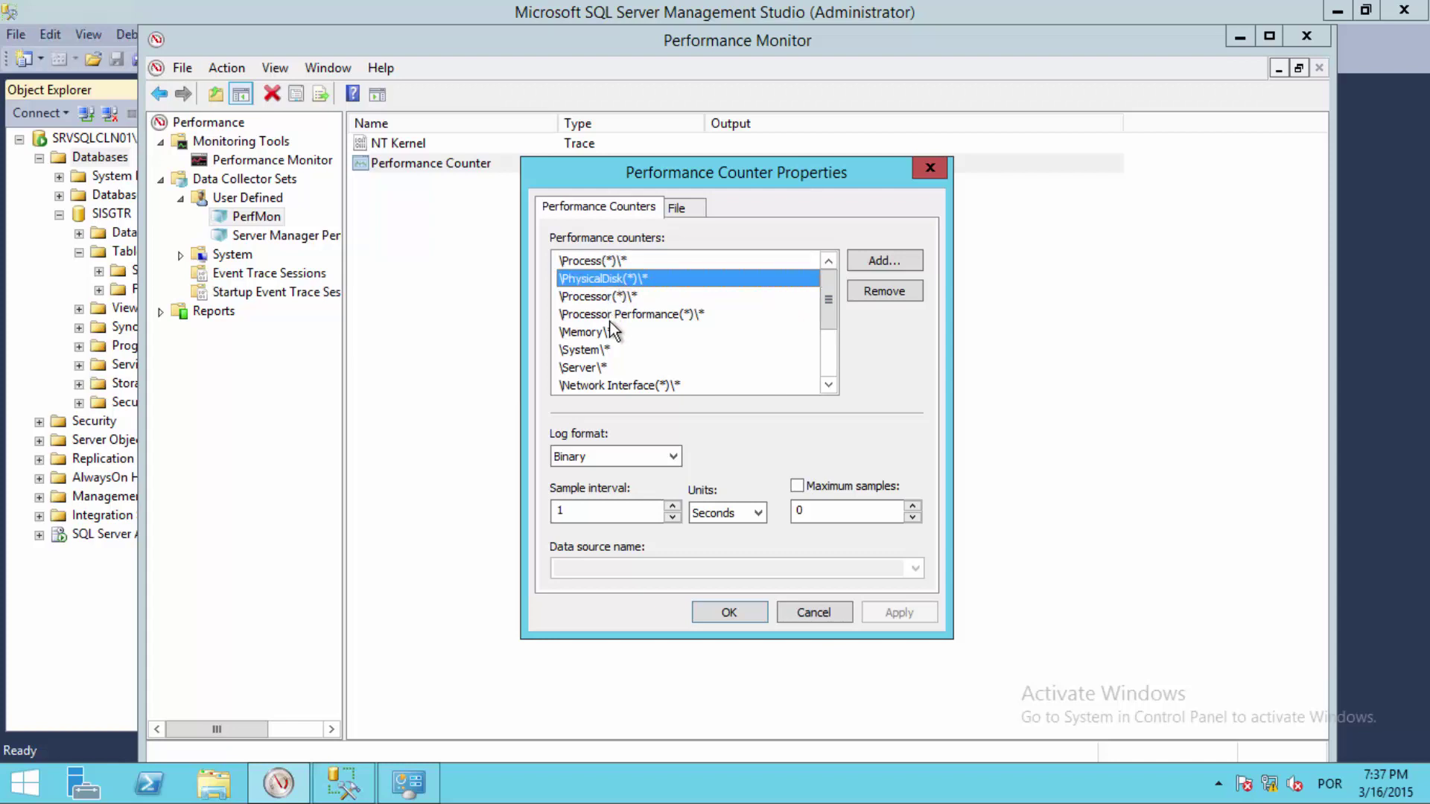
pyautogui.click(589, 335)
pyautogui.click(635, 386)
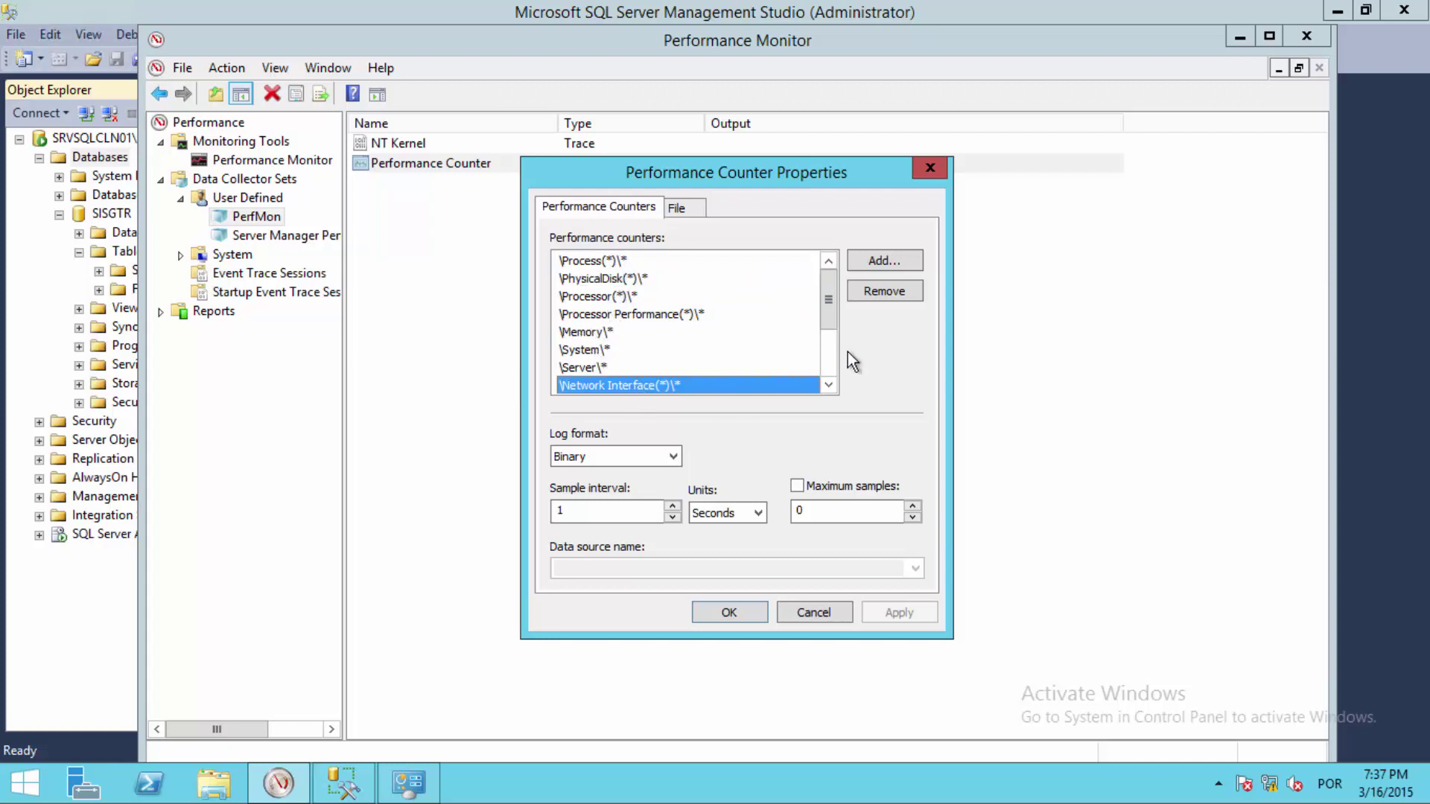
pyautogui.moveTo(828, 310); pyautogui.dragTo(817, 400)
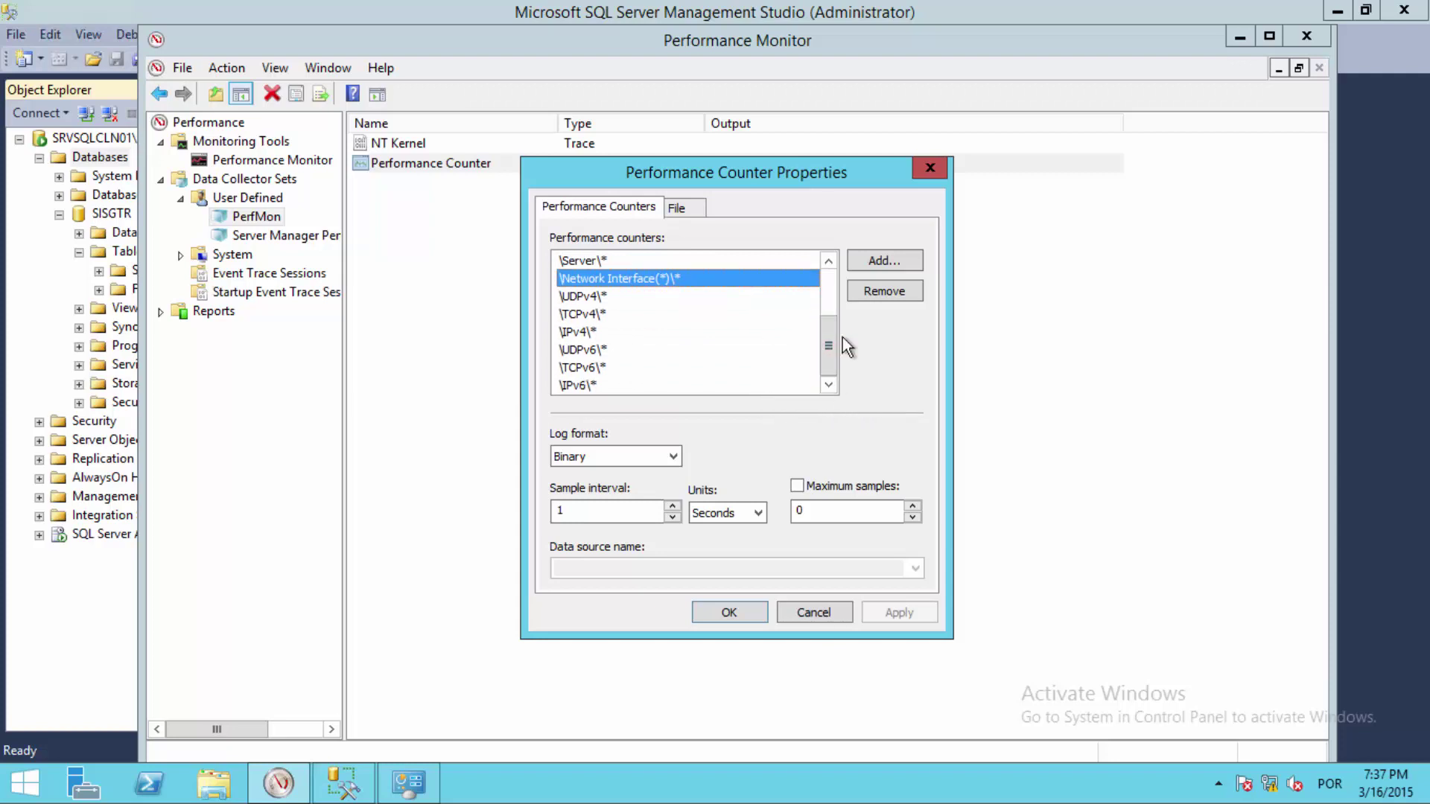
pyautogui.moveTo(744, 177); pyautogui.dragTo(709, 125)
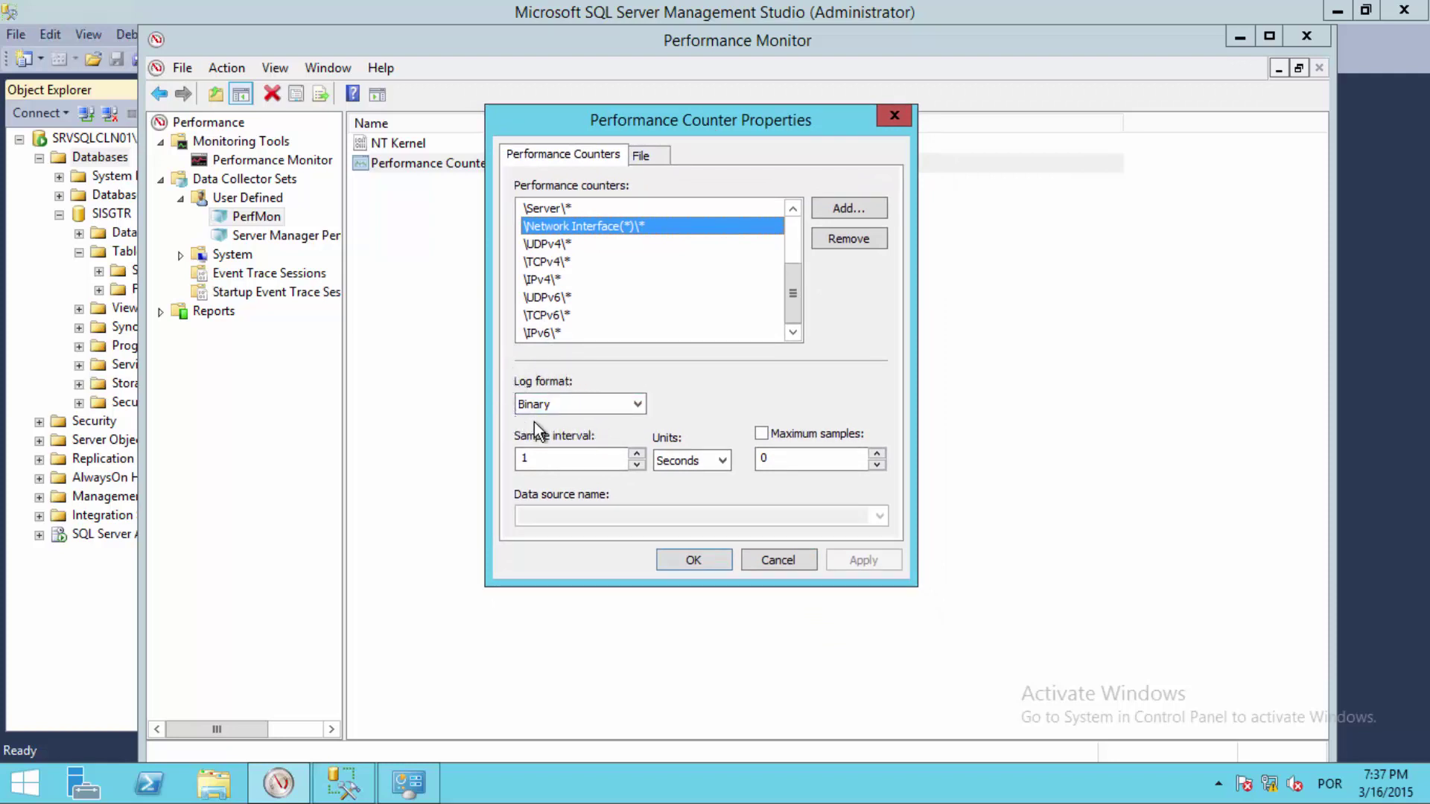
pyautogui.click(636, 406)
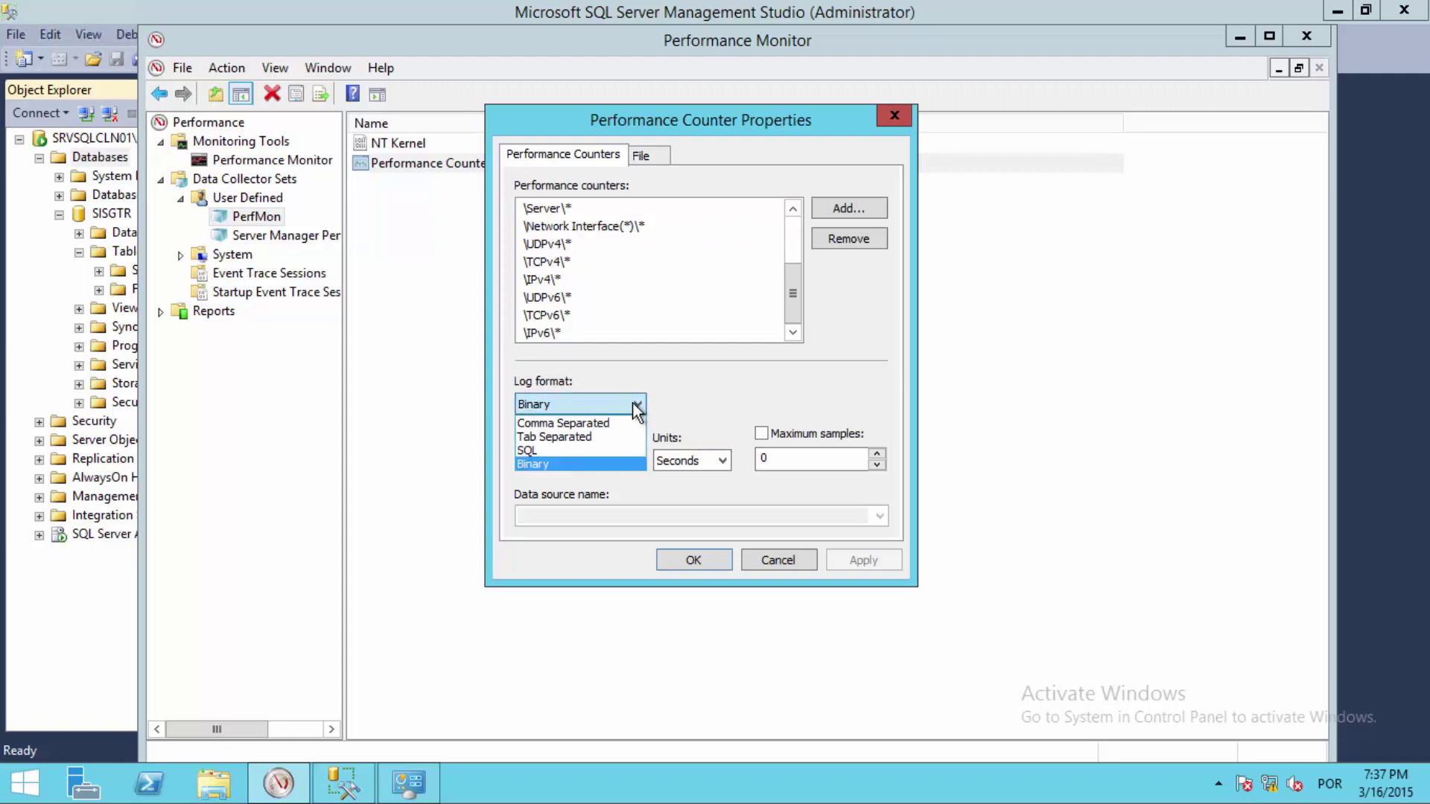
pyautogui.click(558, 455)
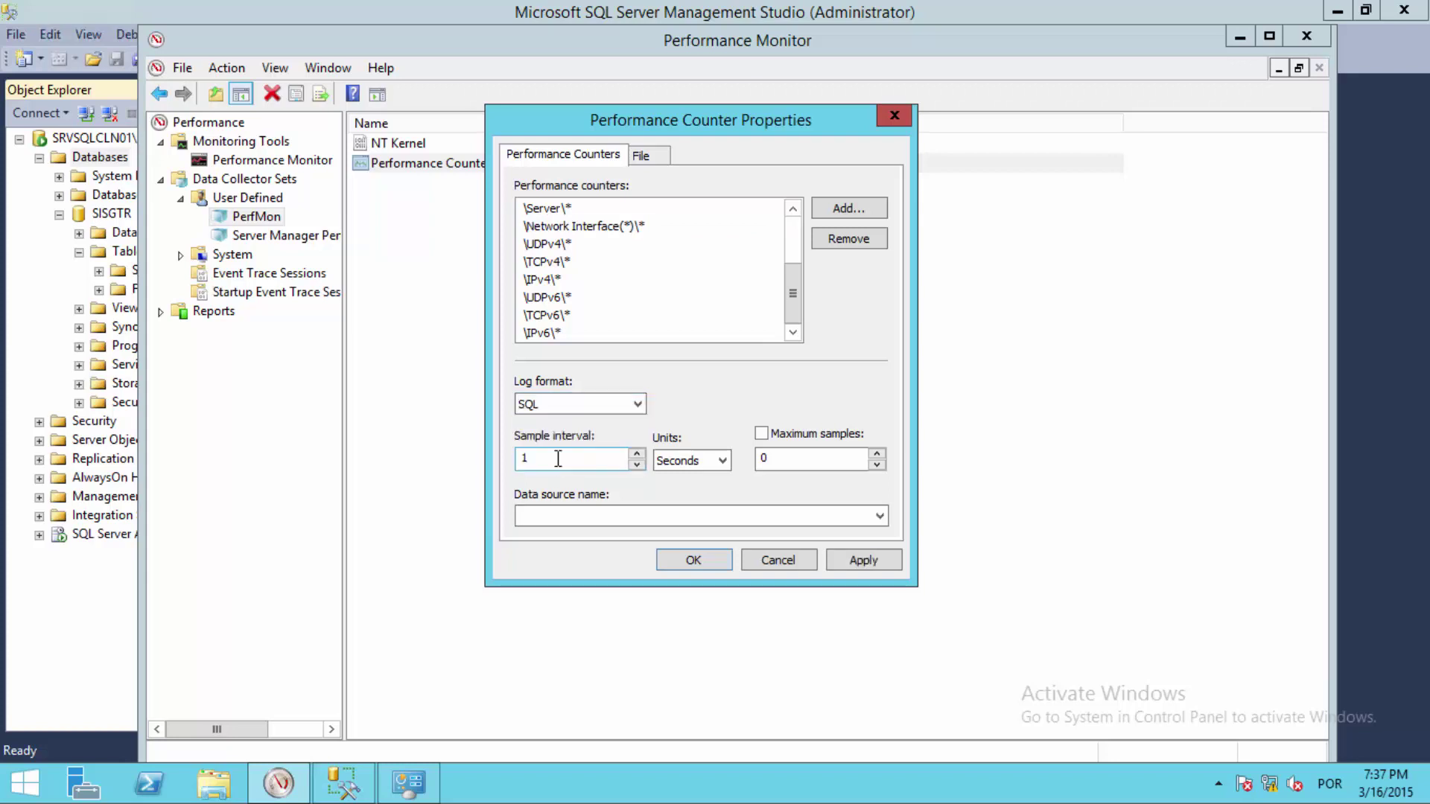
pyautogui.click(554, 404)
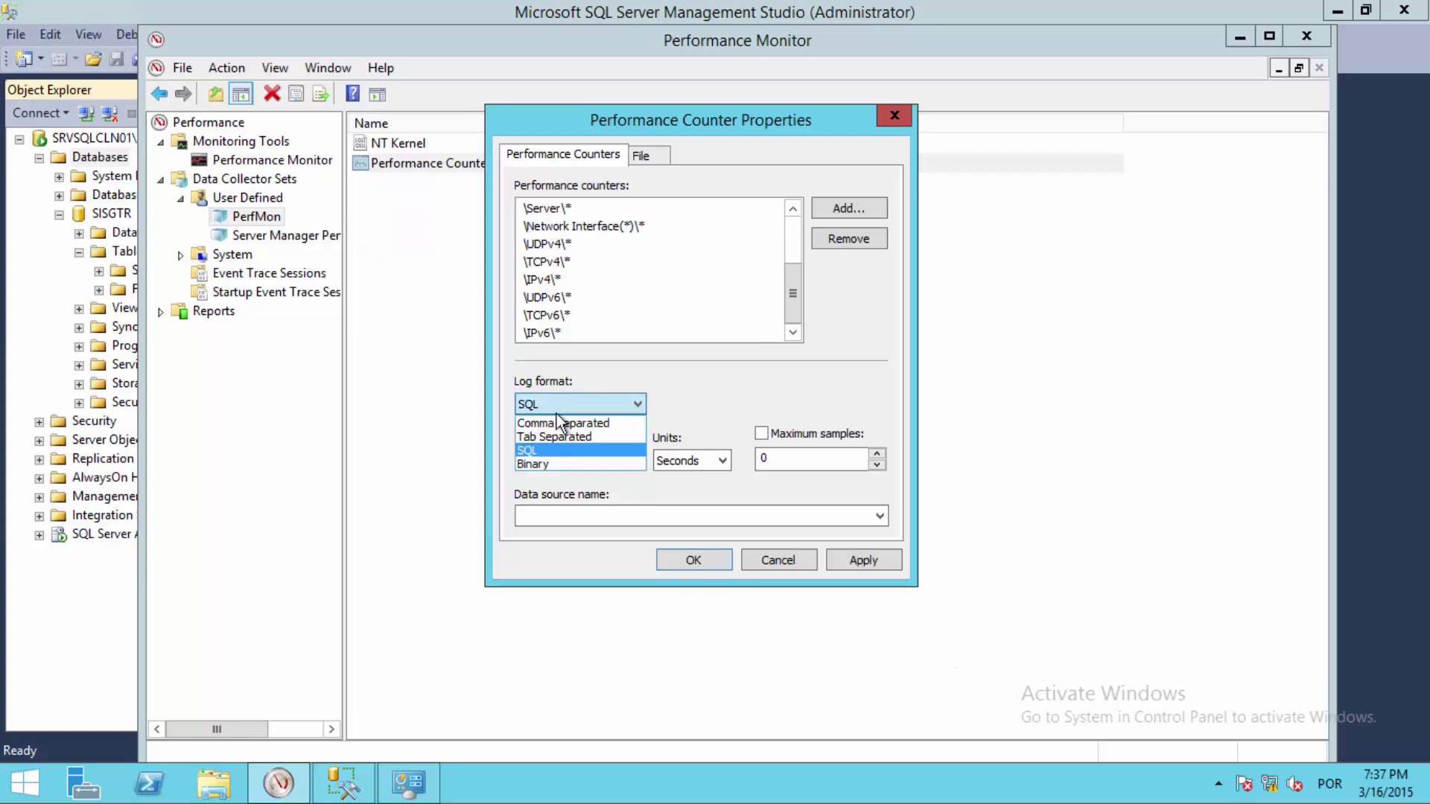
pyautogui.click(538, 469)
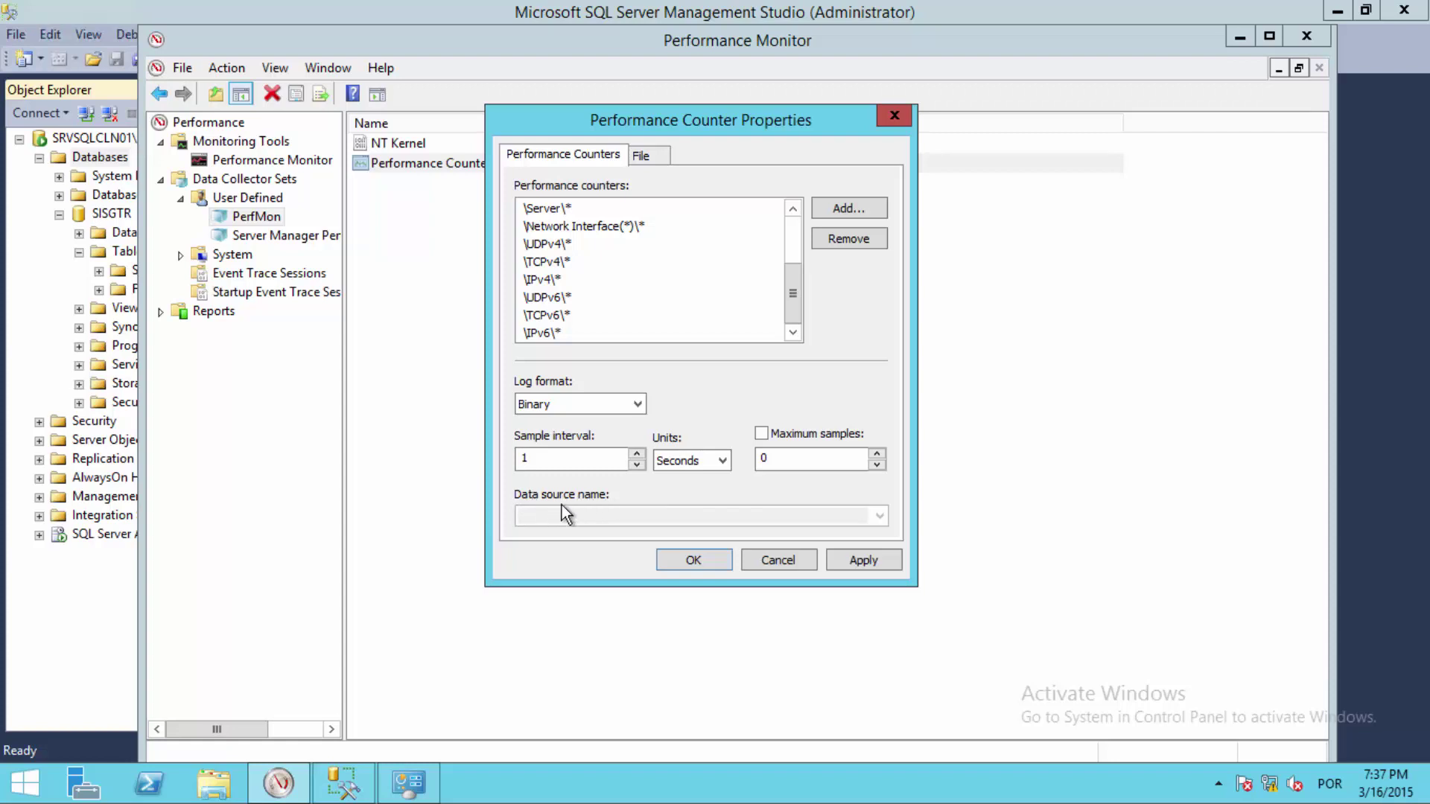
# Set the Performance Counter collector's log format to SQL and its data source name to PerfMon
pyautogui.click(638, 409)
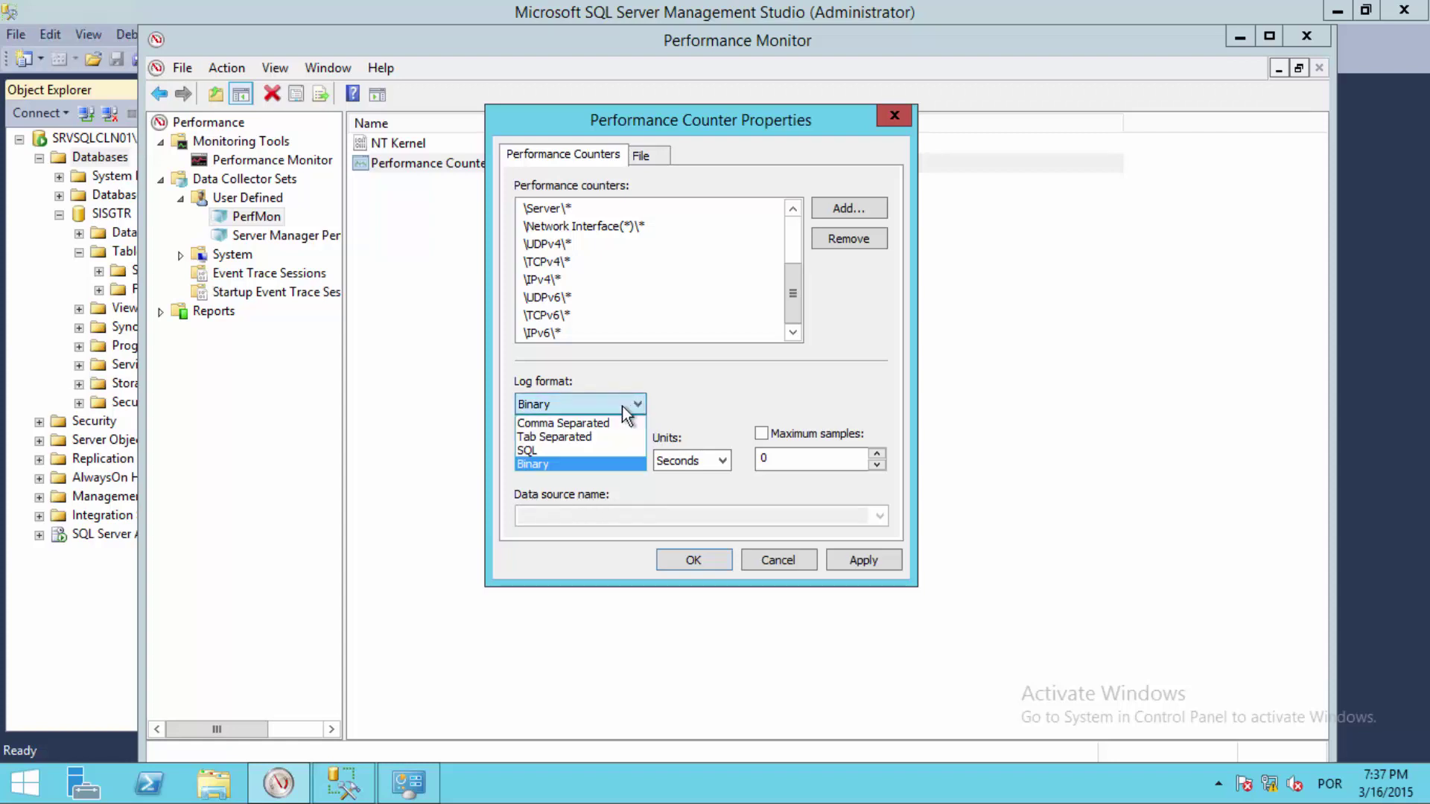
pyautogui.click(557, 450)
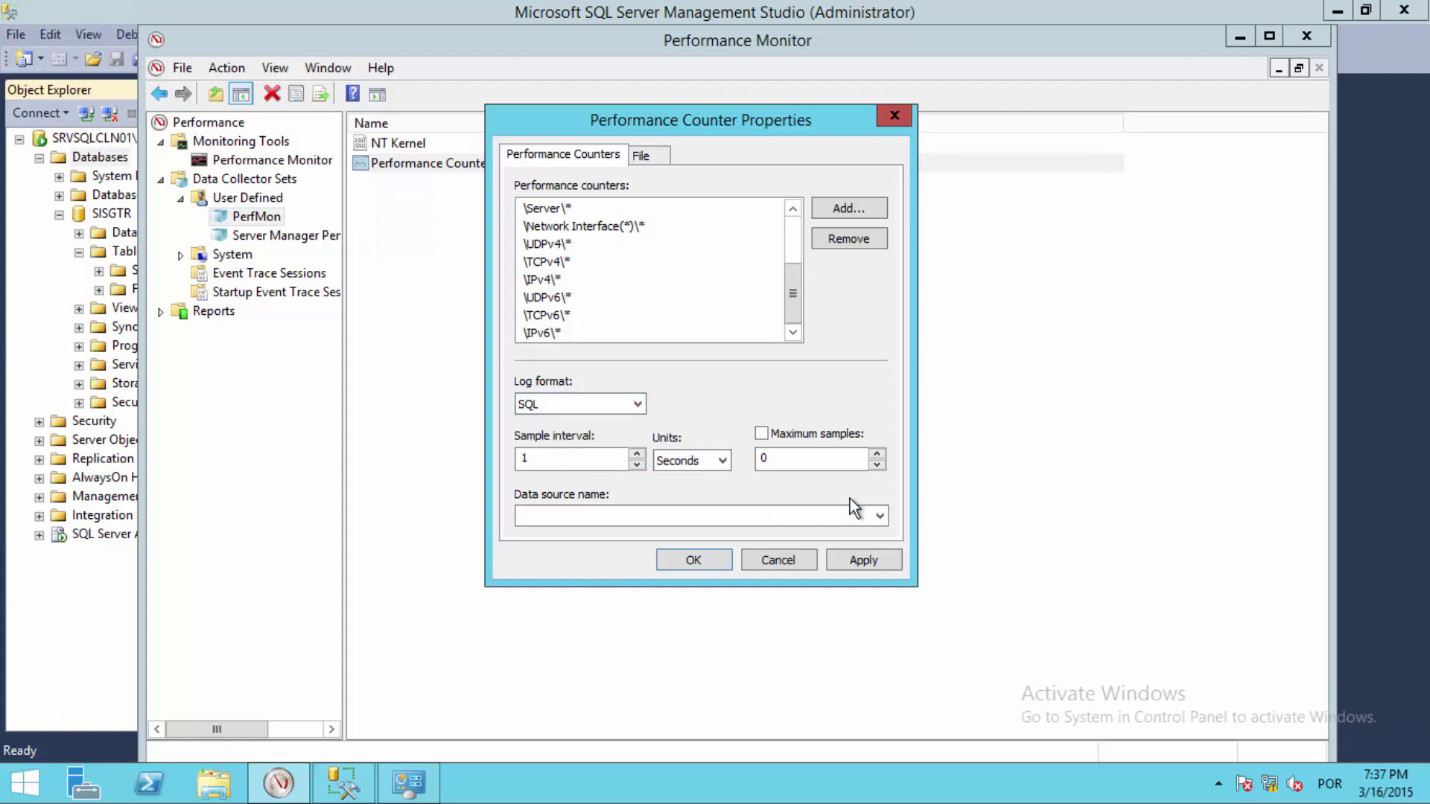
pyautogui.click(879, 515)
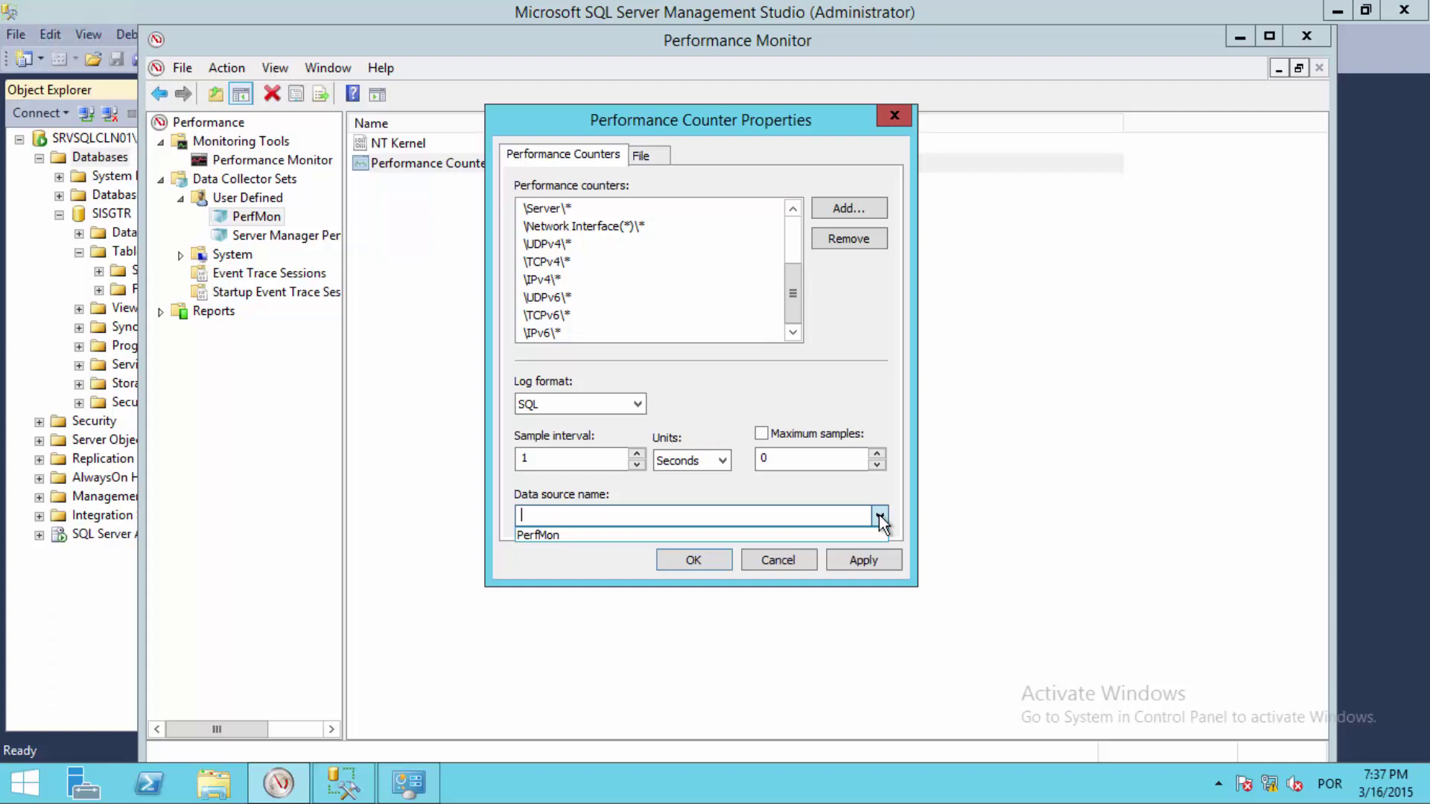
pyautogui.click(547, 535)
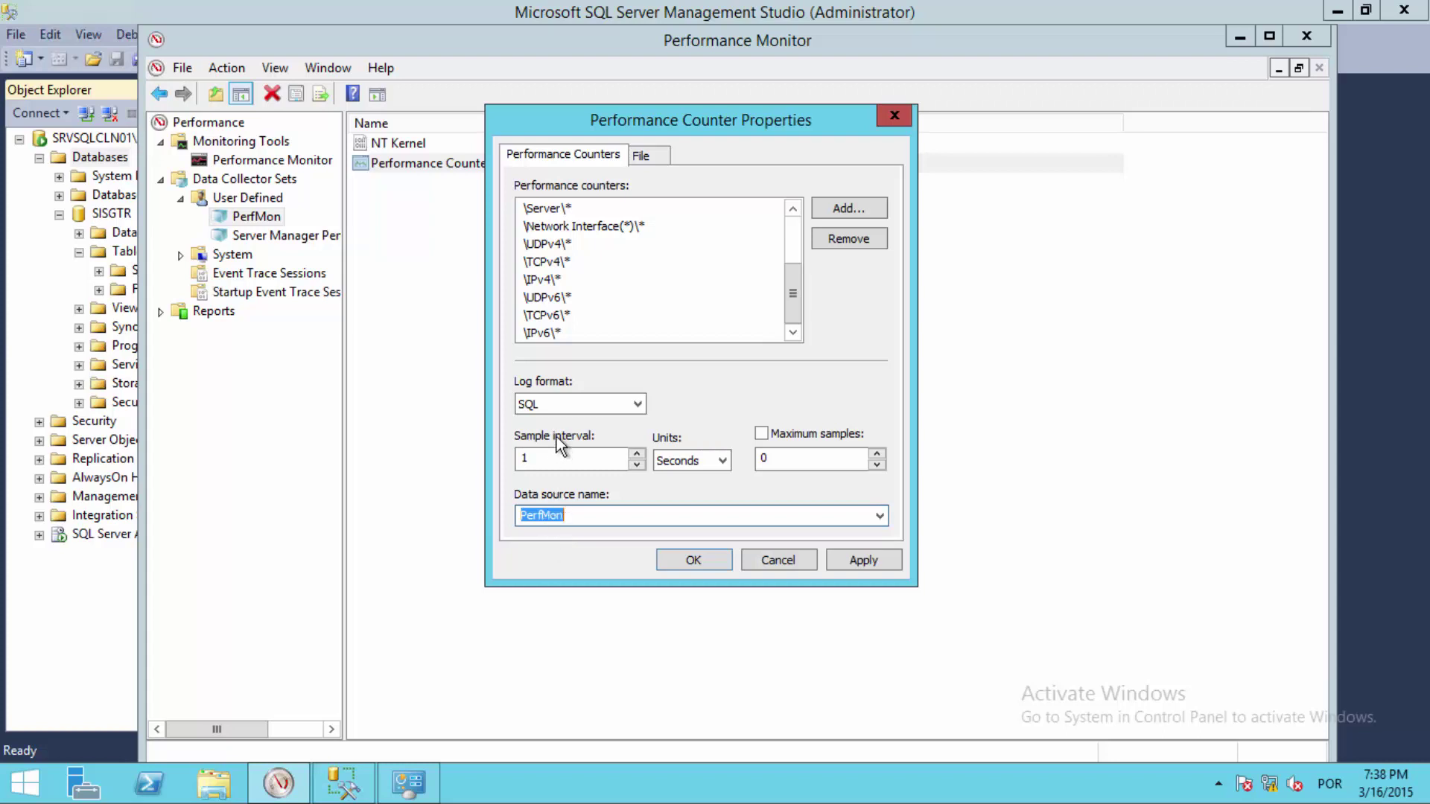
# Check the sample interval units, keep the interval at 1 second, and save the collector's properties
pyautogui.click(537, 459)
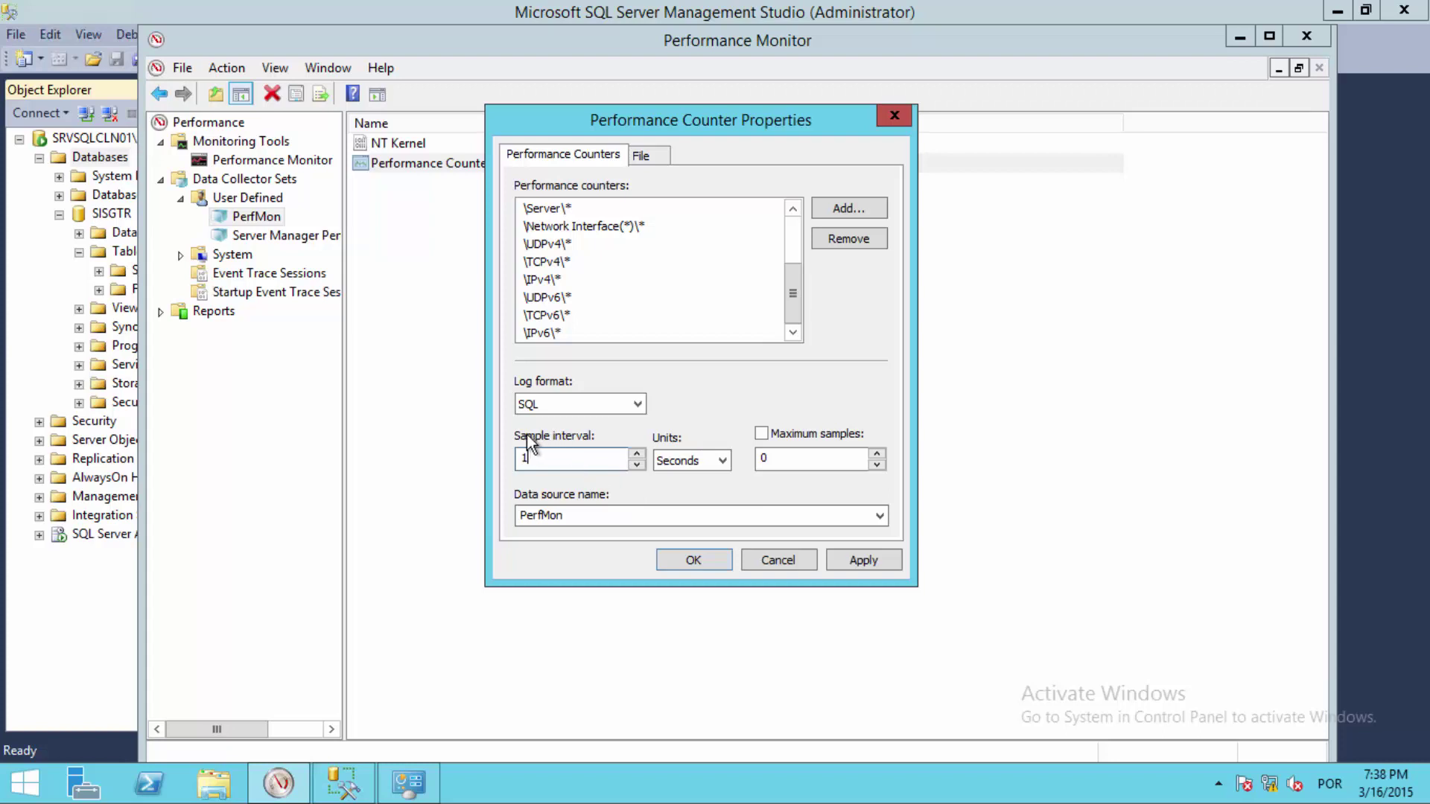
pyautogui.click(723, 461)
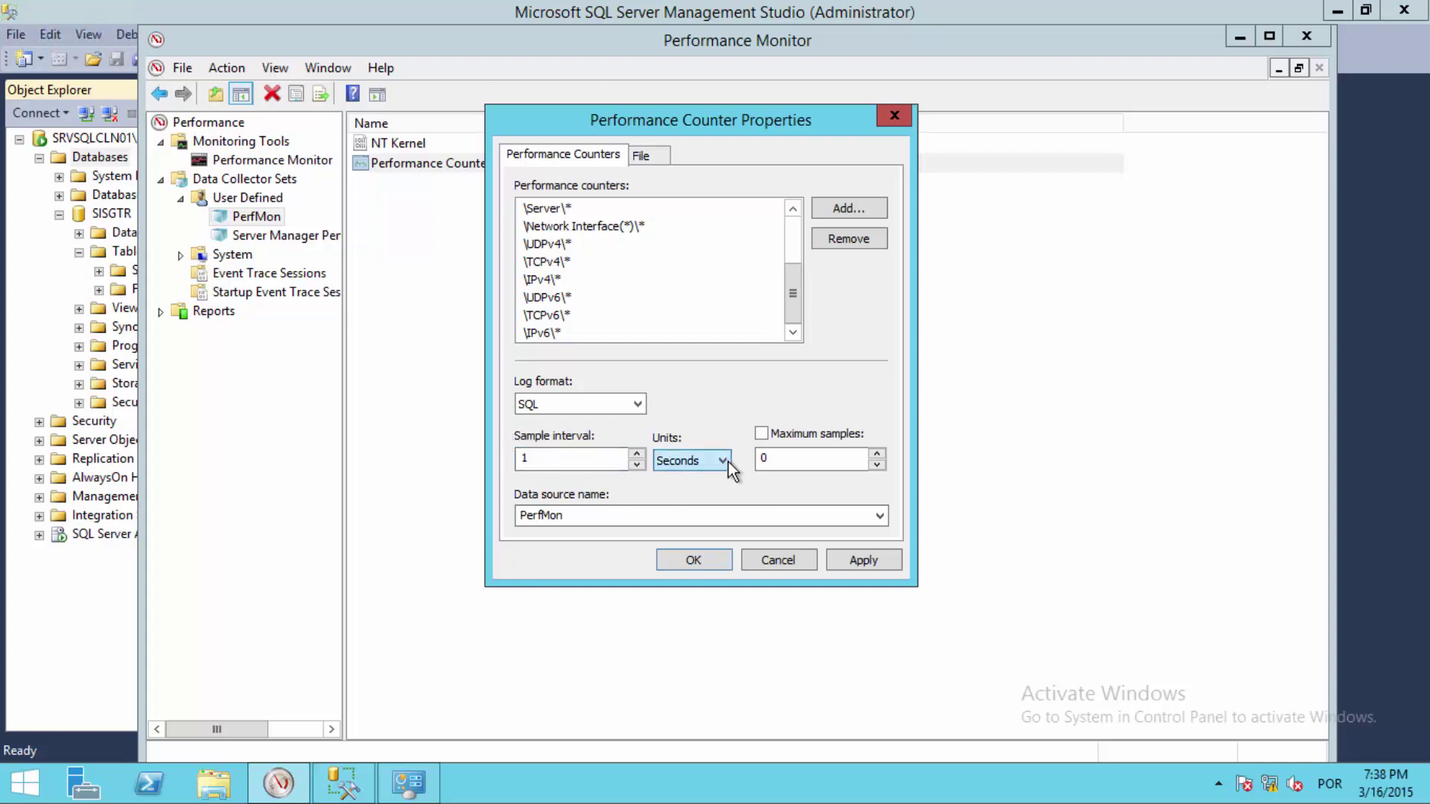
pyautogui.click(726, 461)
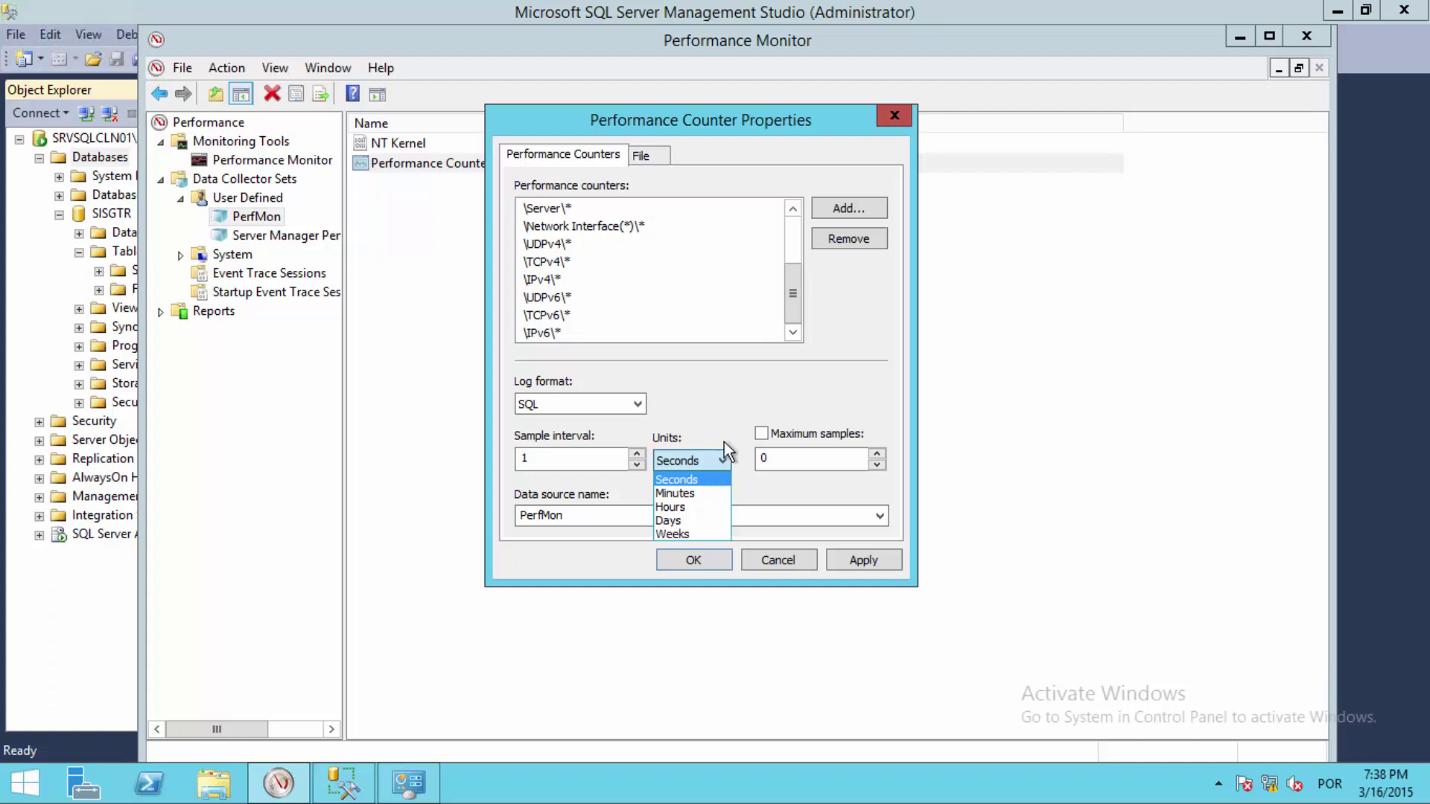
pyautogui.click(731, 412)
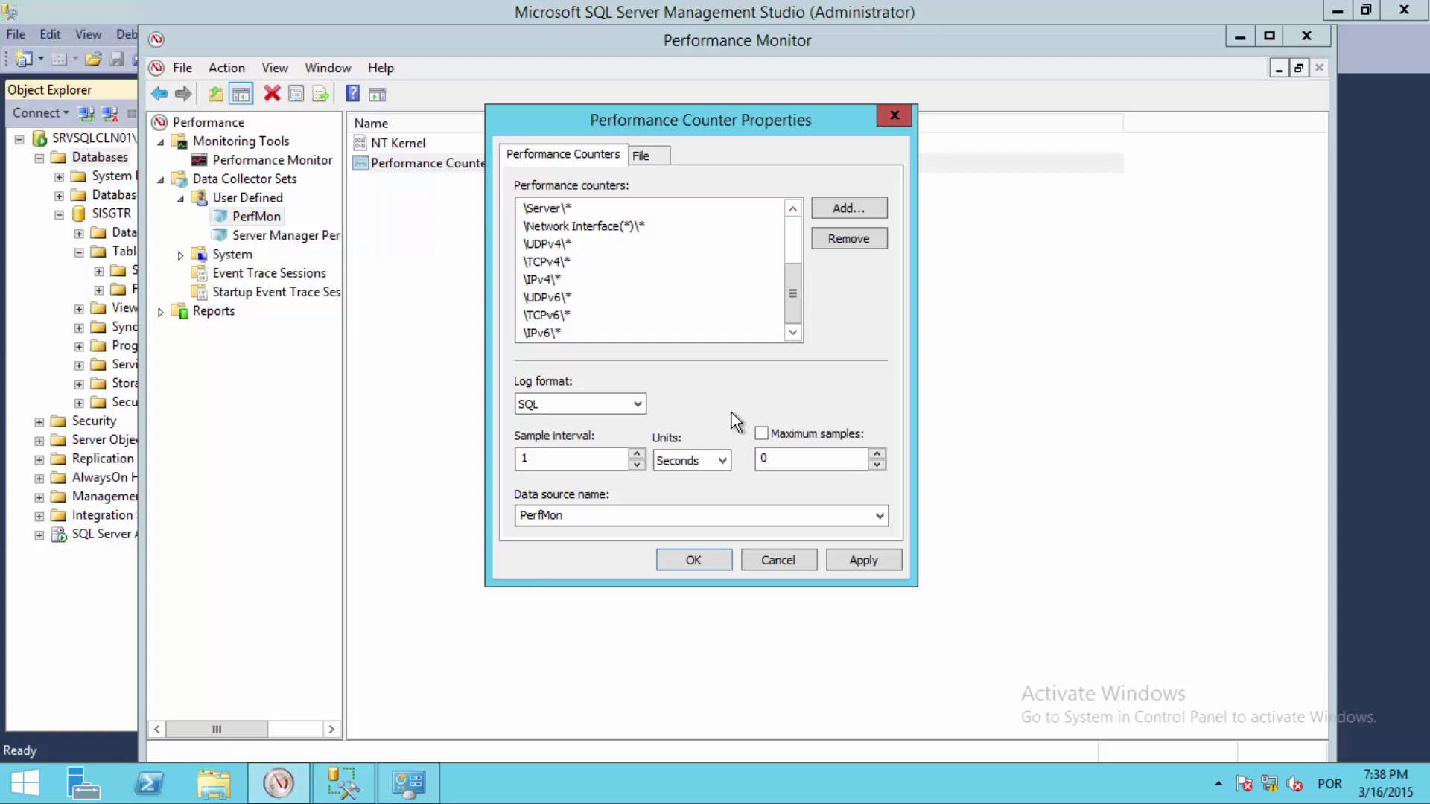
pyautogui.click(693, 560)
# Start the PerfMon data collector set and switch to SQL Server Management Studio
pyautogui.click(257, 221)
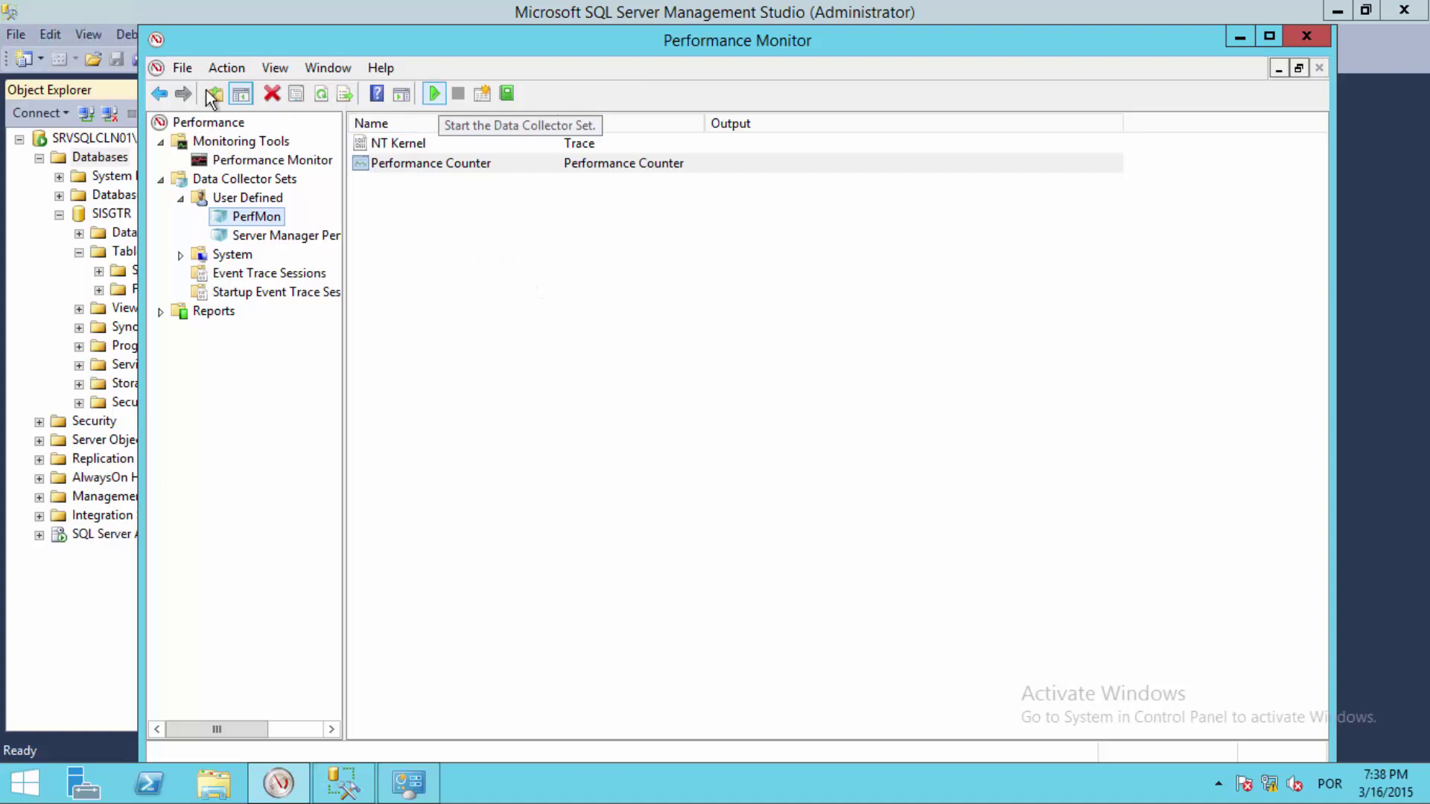
pyautogui.click(430, 96)
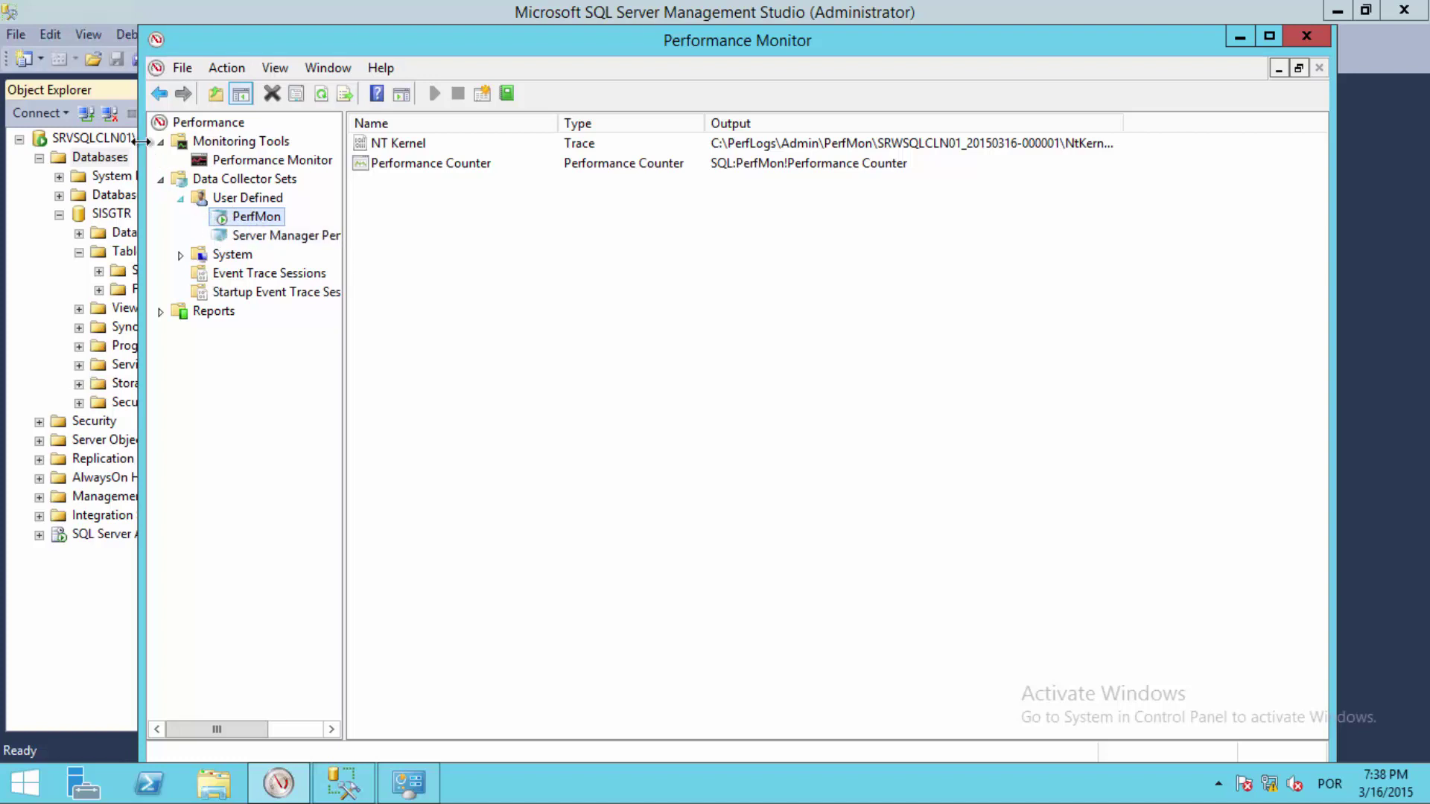
pyautogui.click(101, 9)
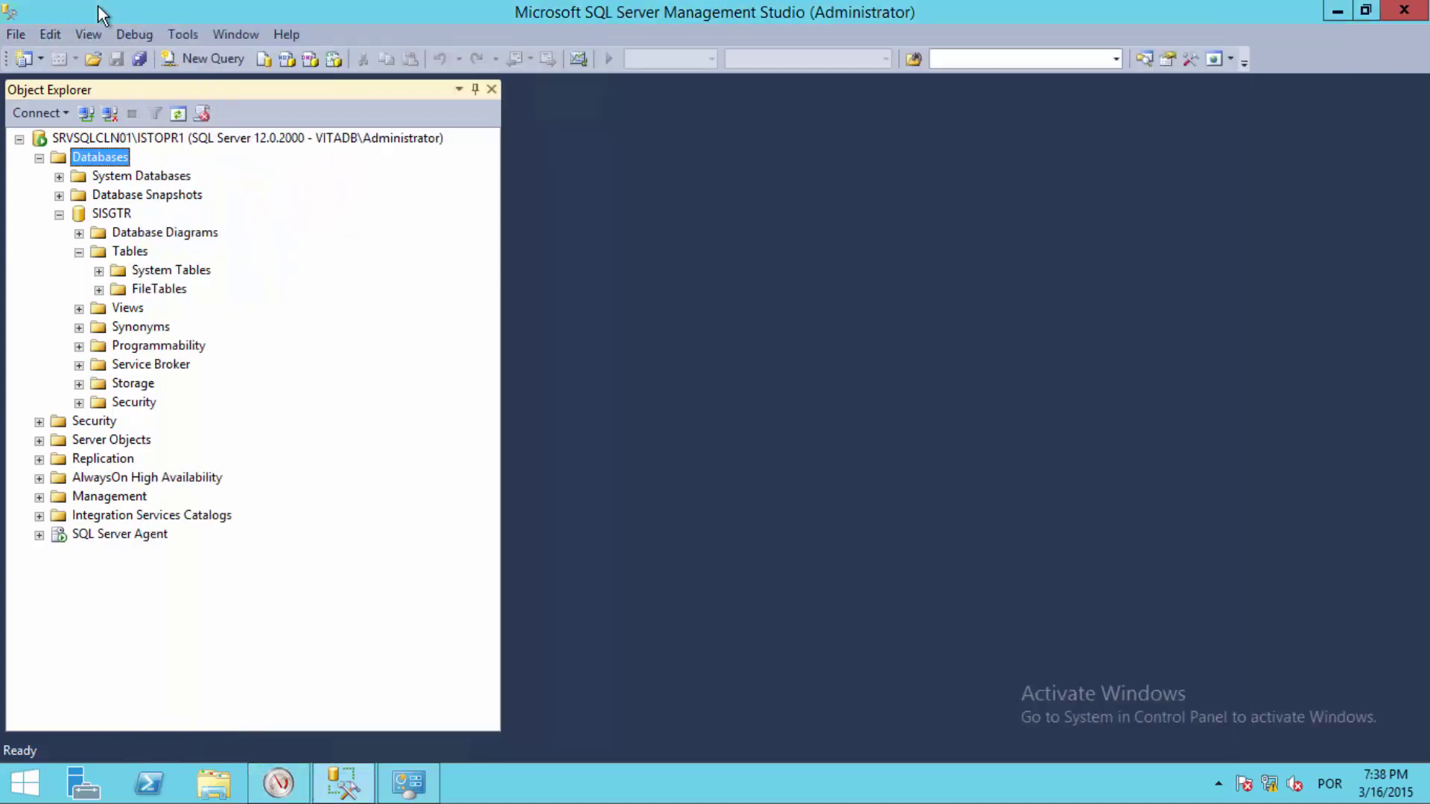
# Refresh the SISGTR database's Tables folder and open a new query on that database with the Properties pane auto-hidden
pyautogui.click(119, 216)
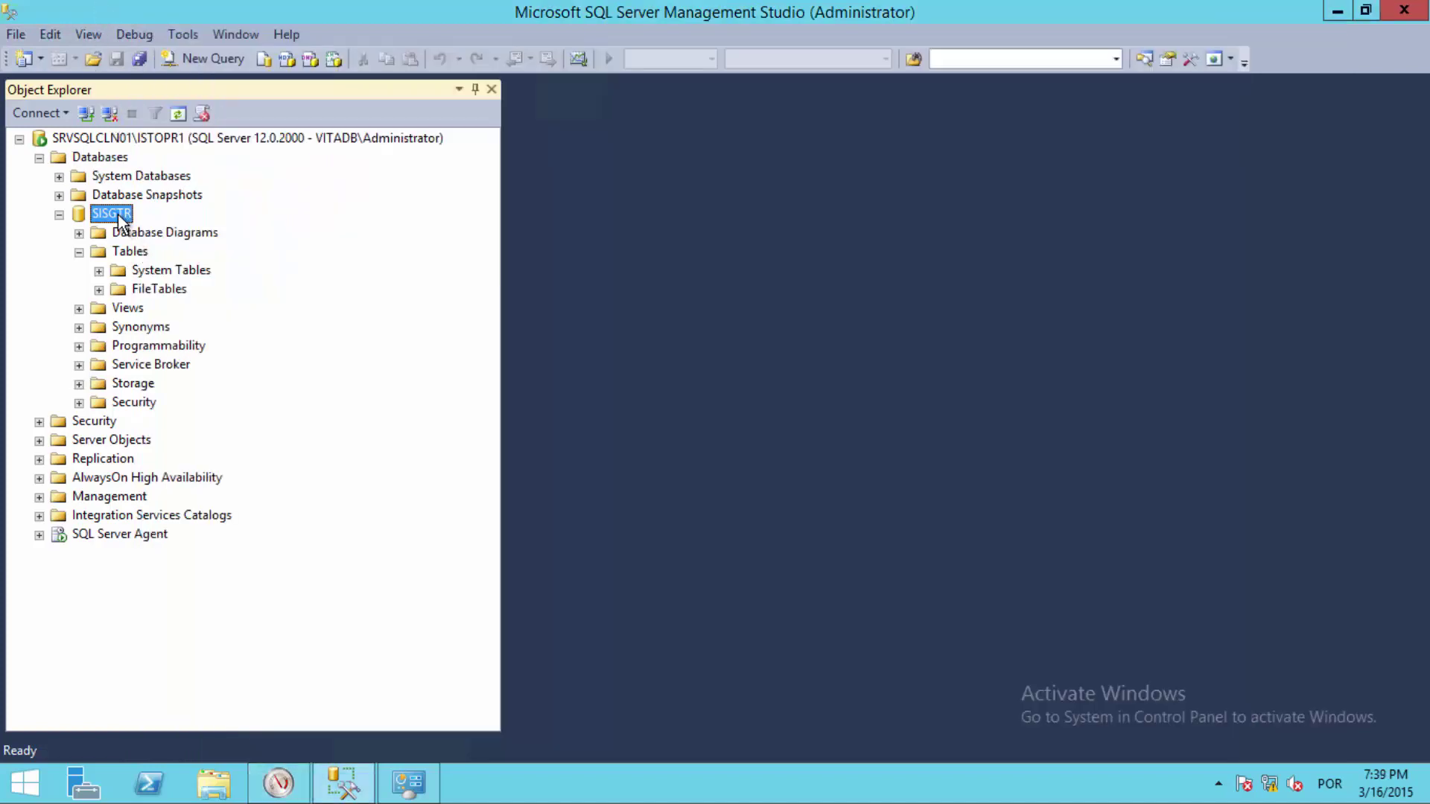
pyautogui.click(138, 253)
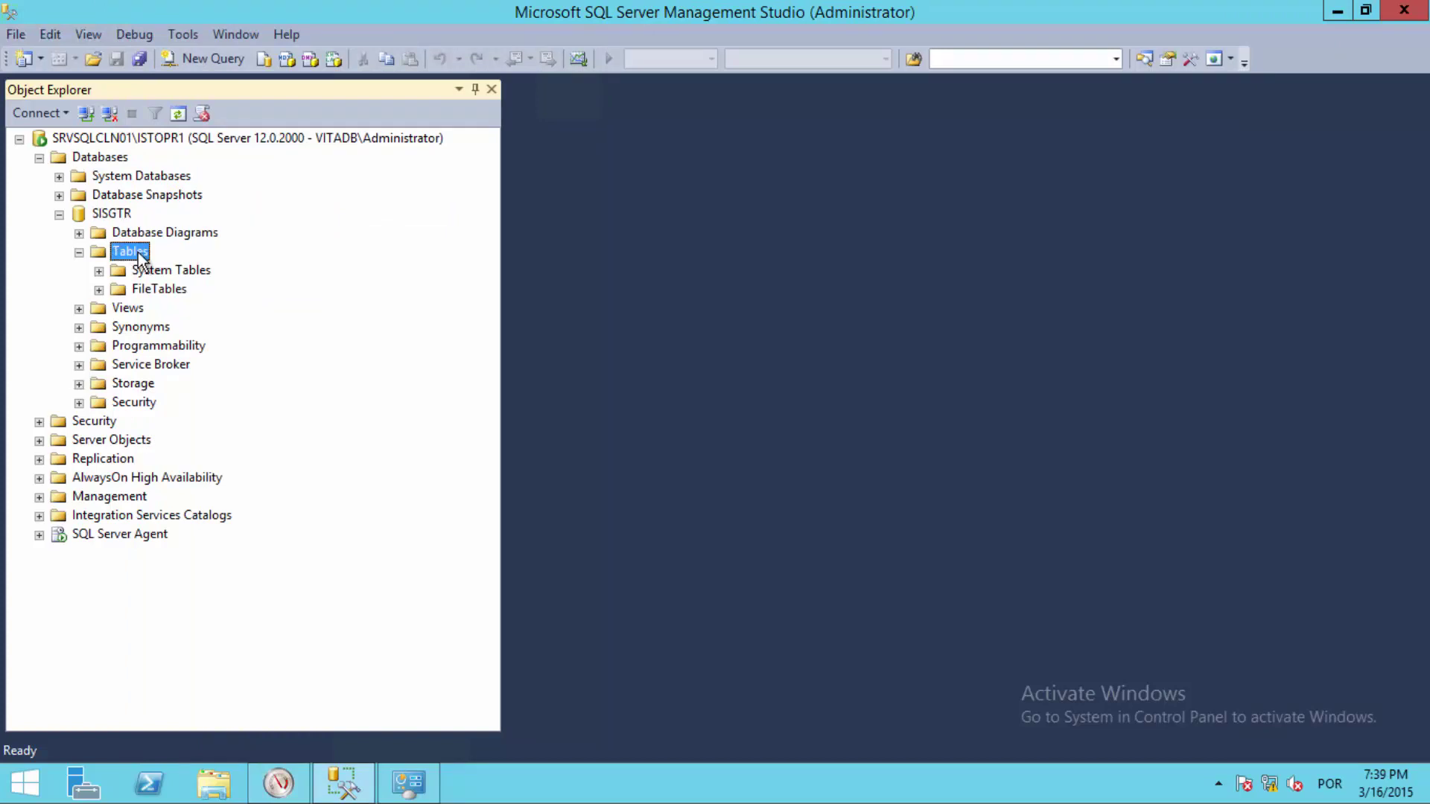
pyautogui.click(184, 114)
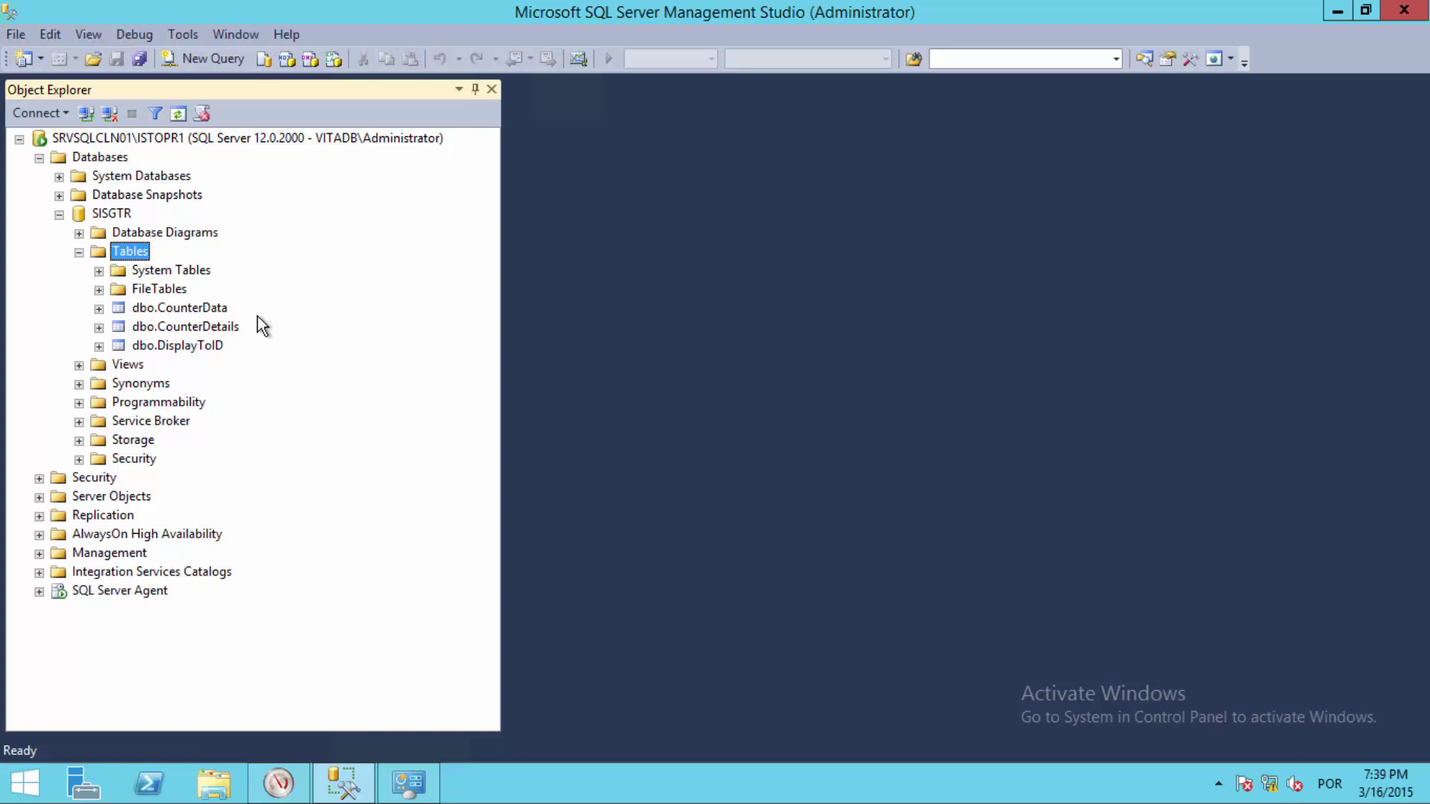
pyautogui.click(190, 56)
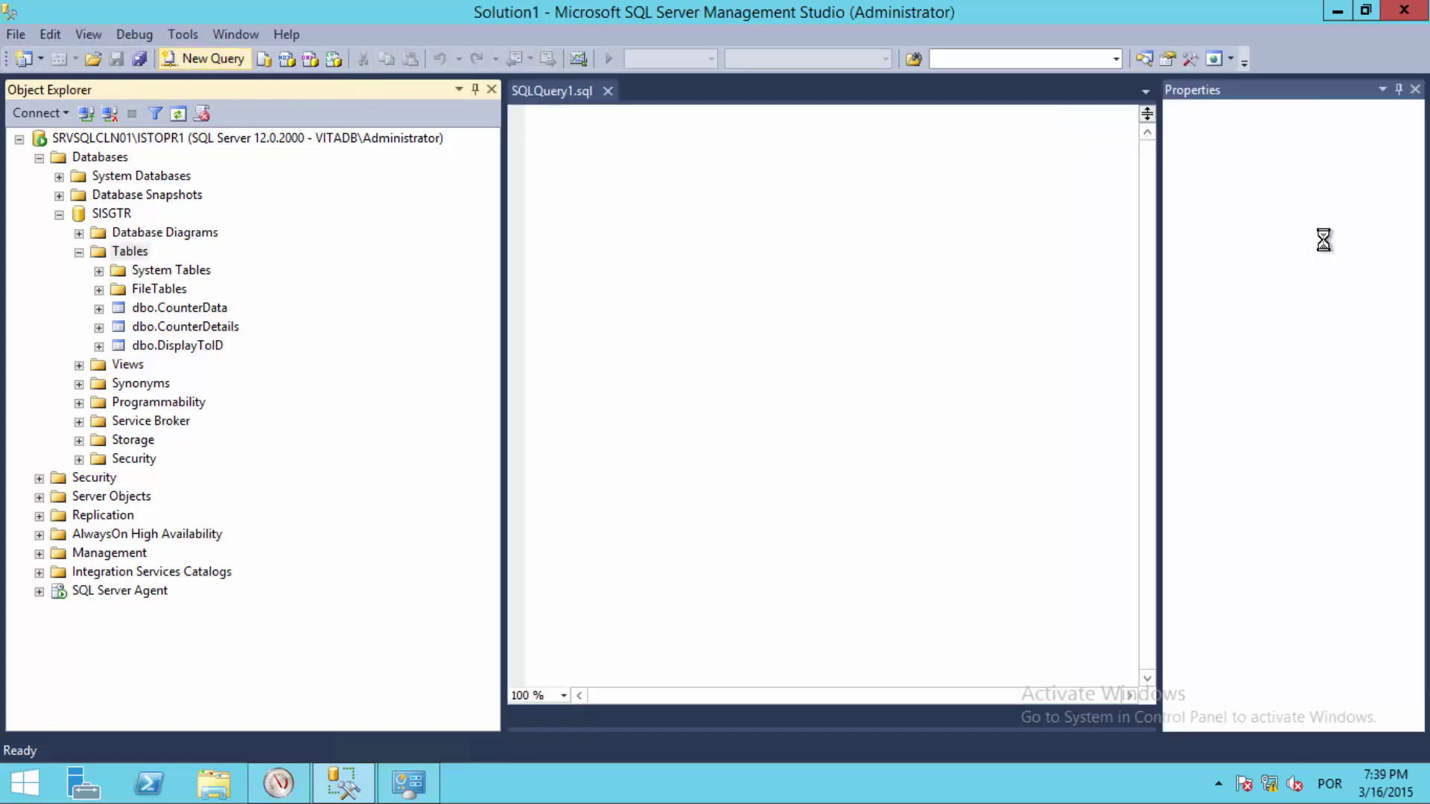
pyautogui.click(1401, 116)
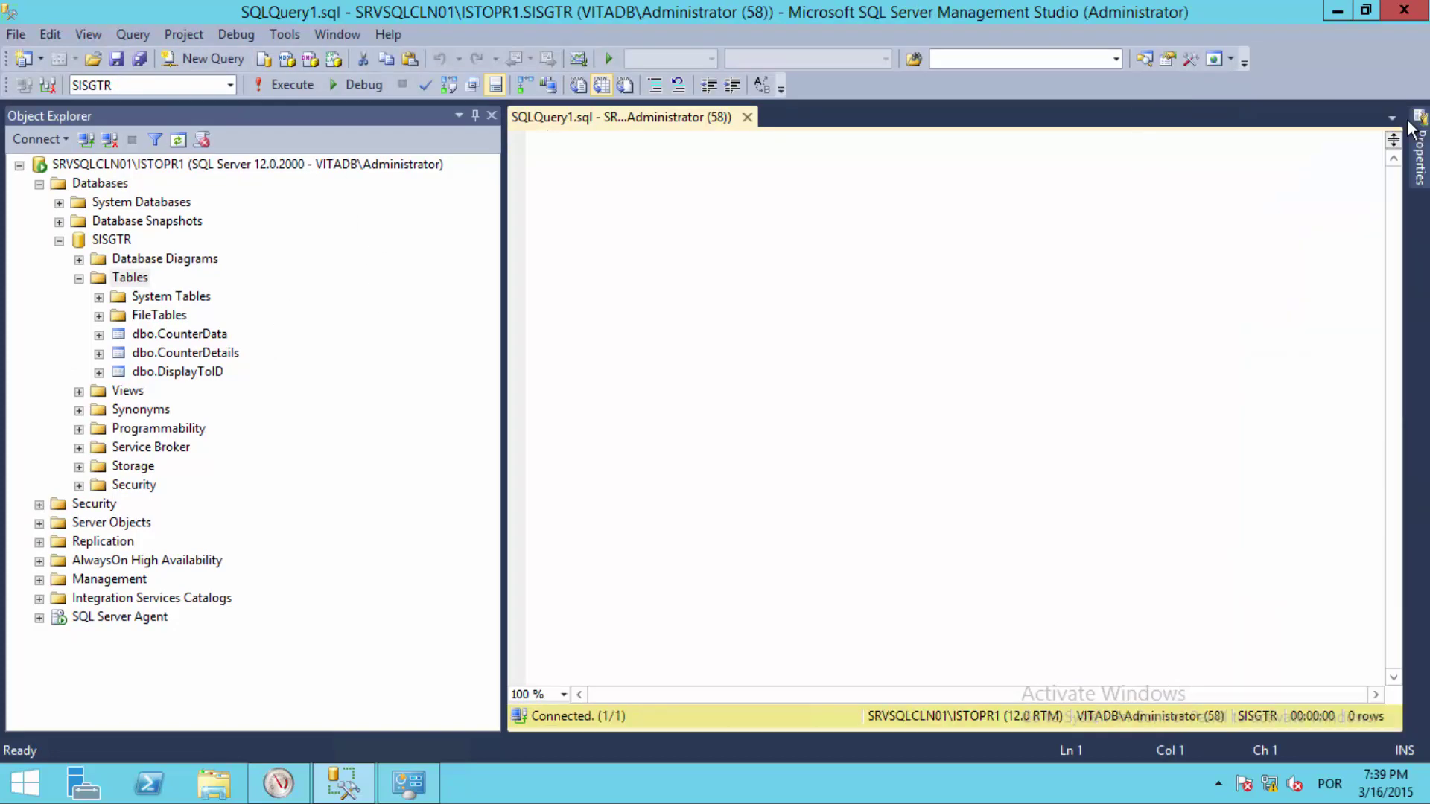
# Set the Text Editor font size to 22 in the environment's Fonts and Colors options
pyautogui.click(284, 35)
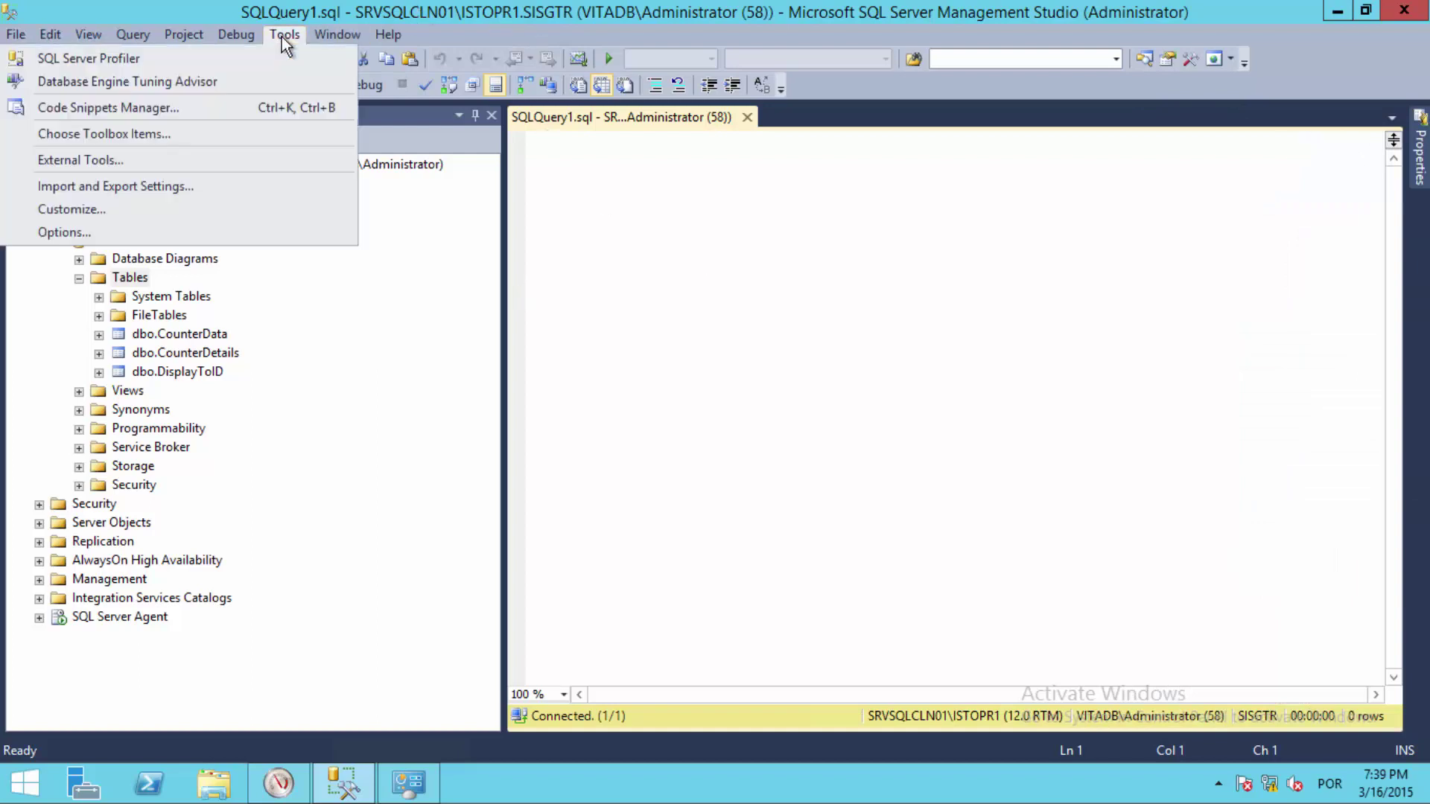
pyautogui.press('Escape')
pyautogui.press('Escape')
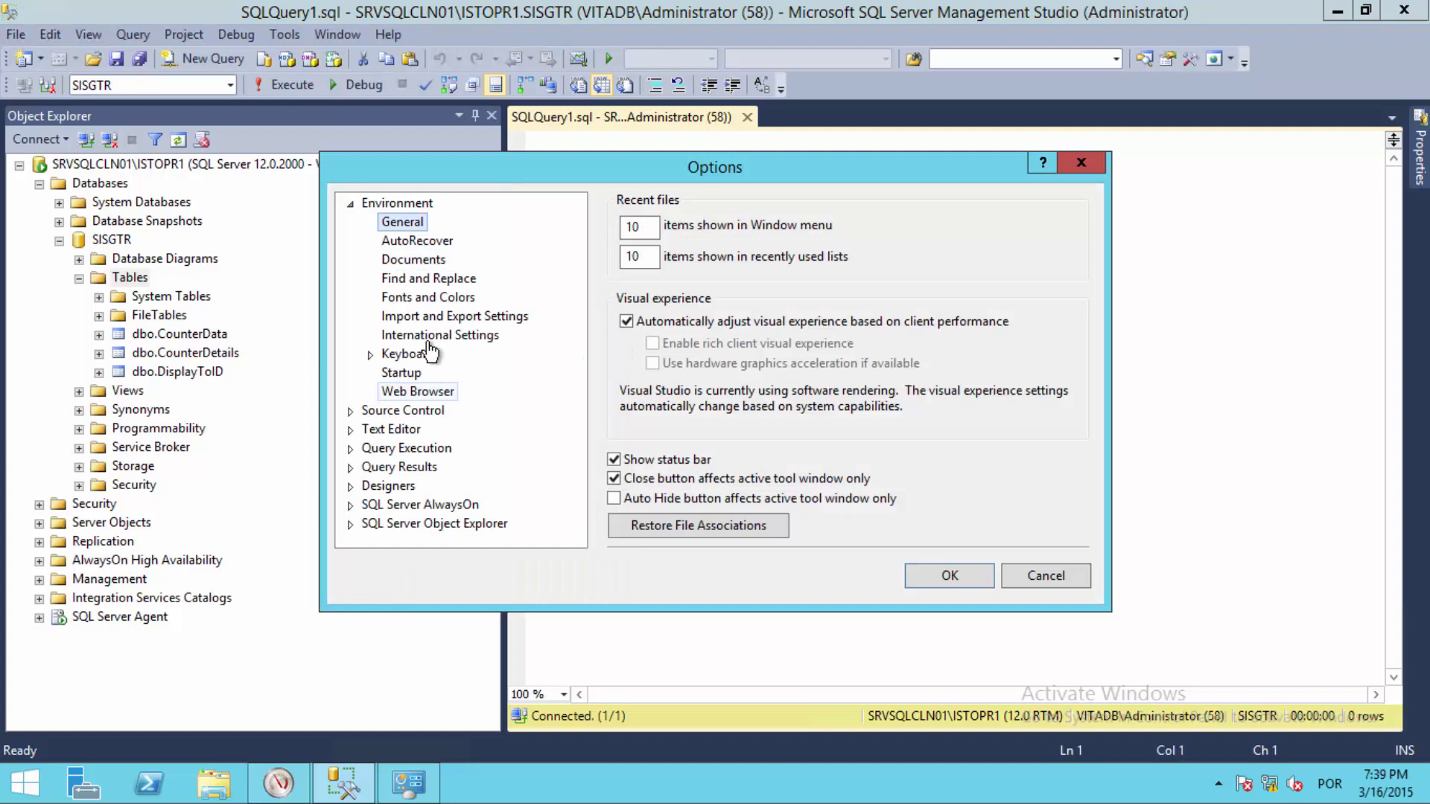
pyautogui.click(434, 298)
pyautogui.click(1079, 282)
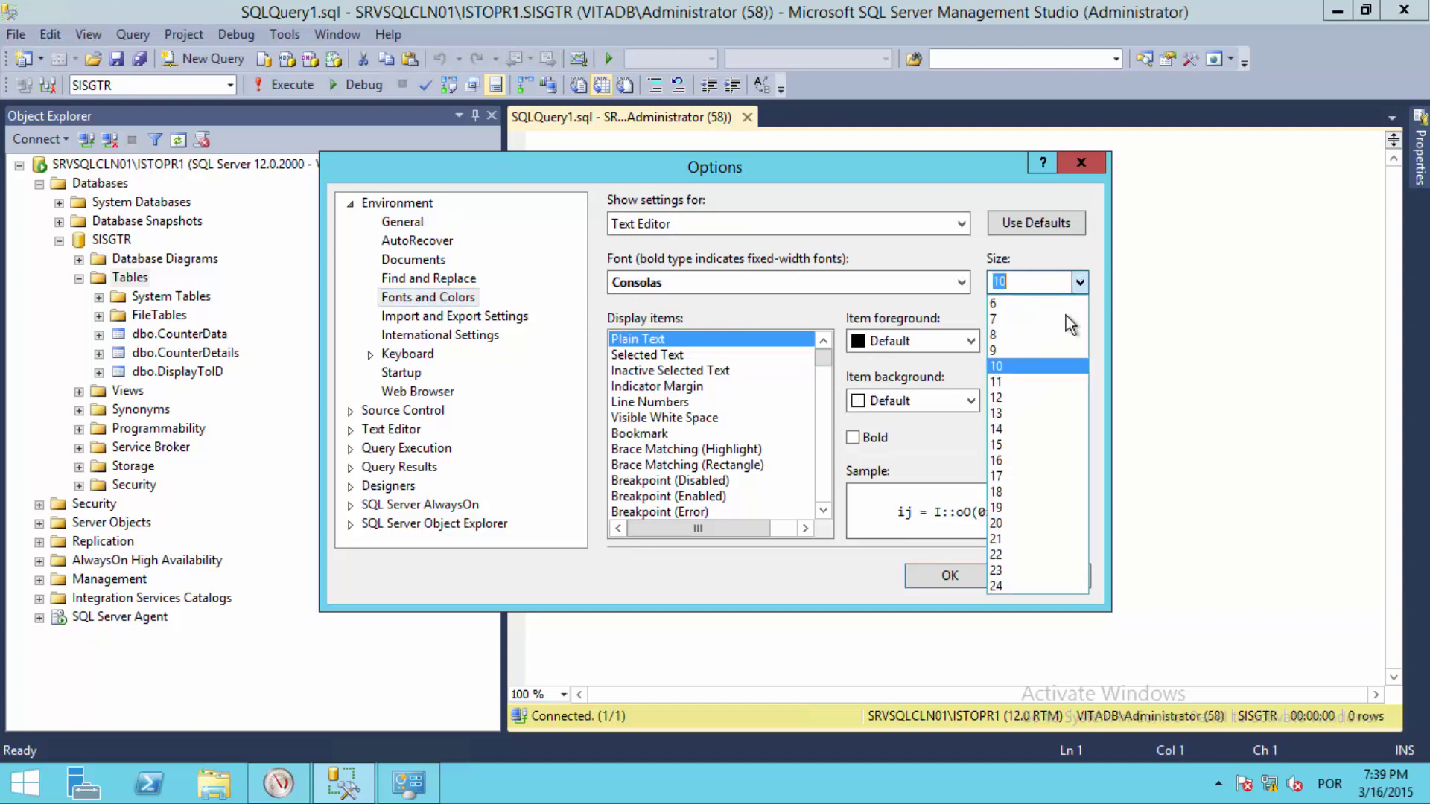
pyautogui.click(1018, 555)
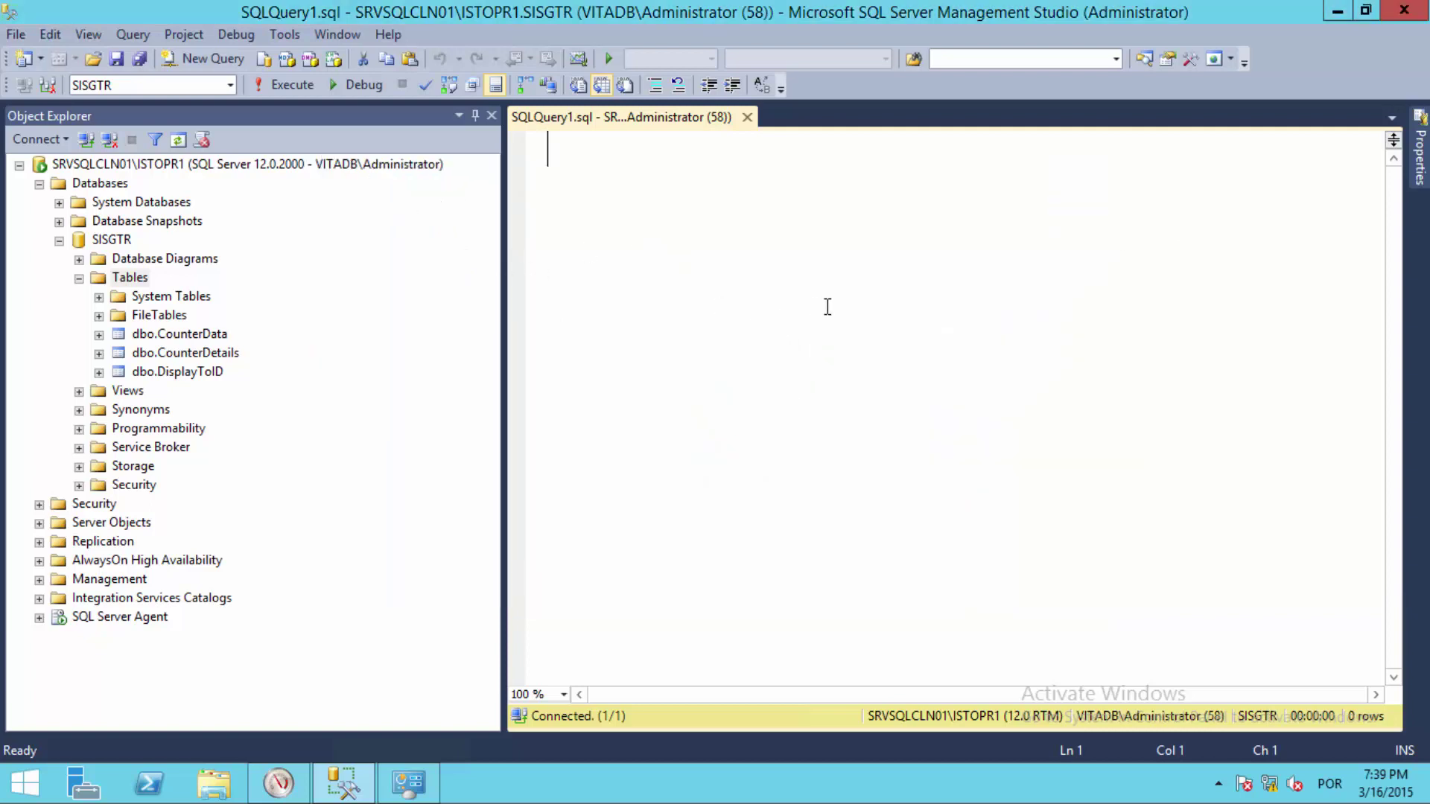
# Write and run the query SELECT * FROM DisplayToID
pyautogui.write('SELECT')
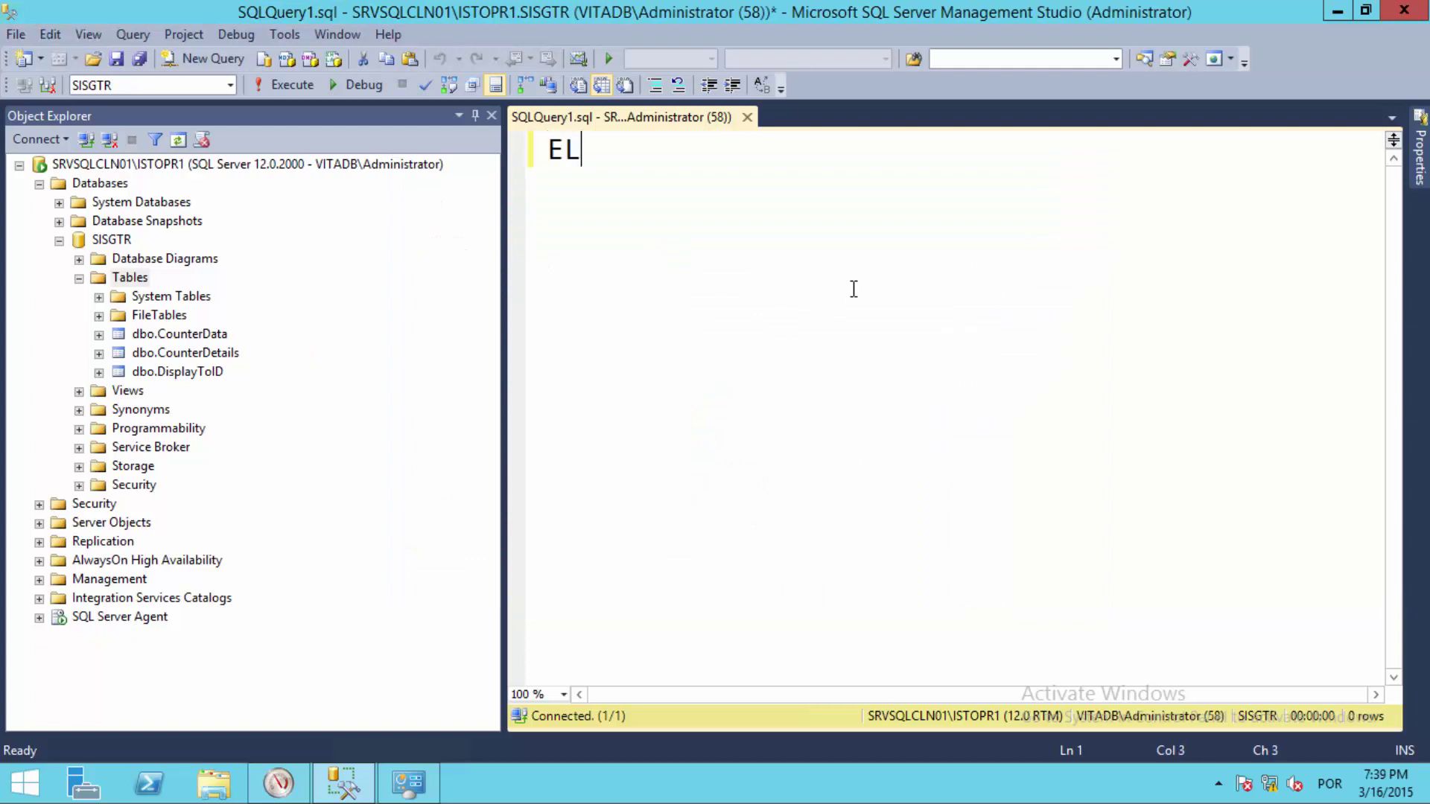
pyautogui.press('BackSpace')
pyautogui.press('BackSpace')
pyautogui.press('BackSpace')
pyautogui.press('BackSpace')
pyautogui.press('BackSpace')
pyautogui.write('ELECT ')
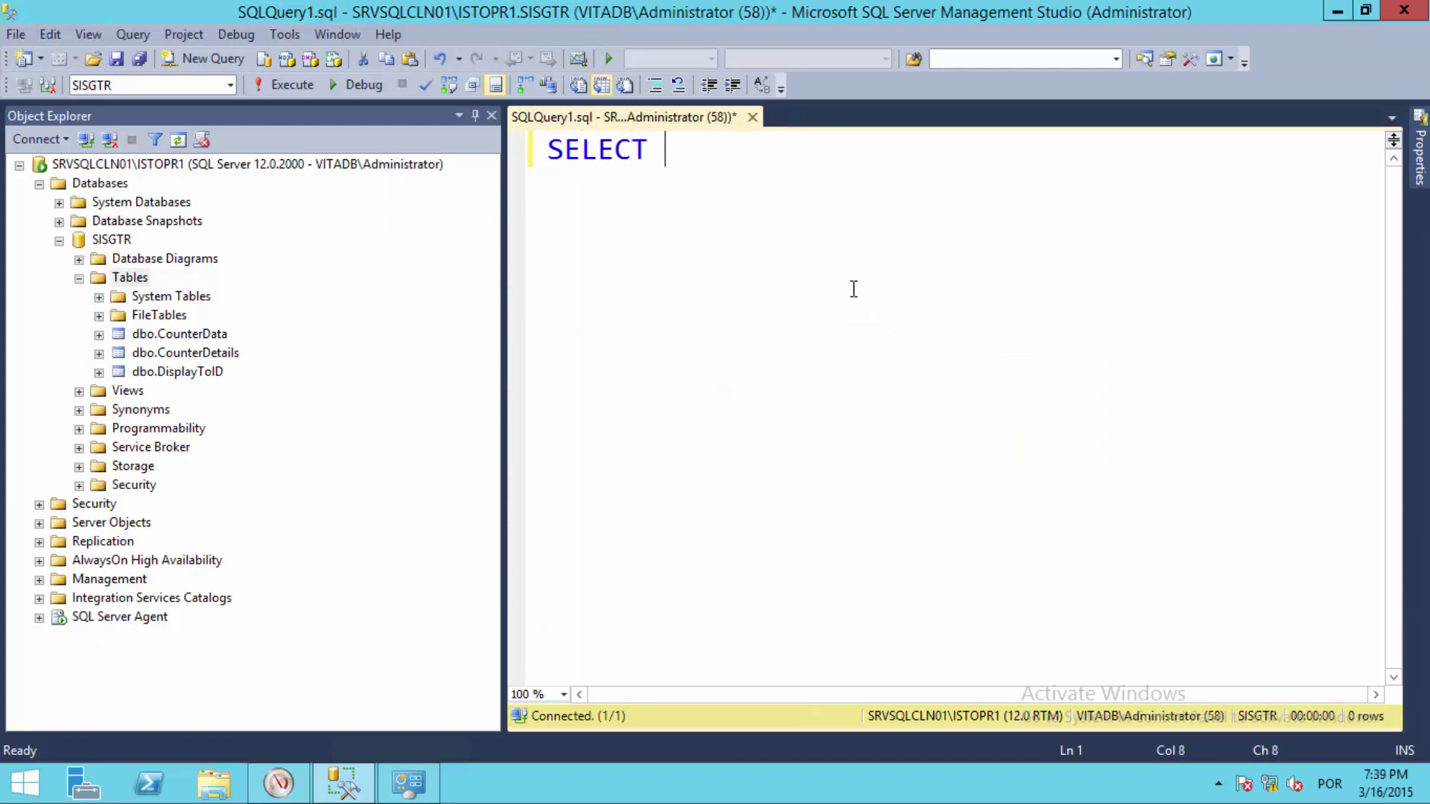
pyautogui.write('* FROM ')
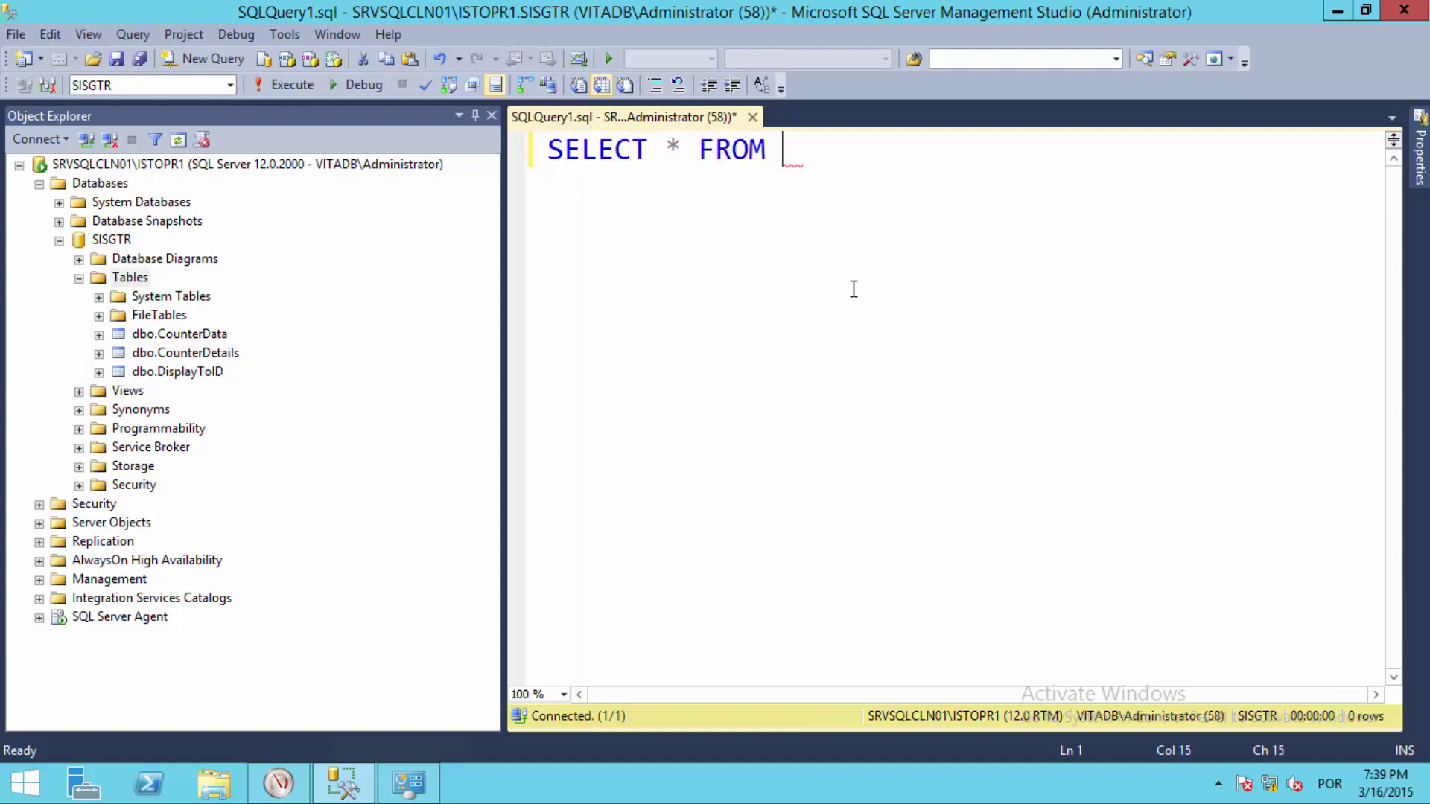
pyautogui.write('Dis')
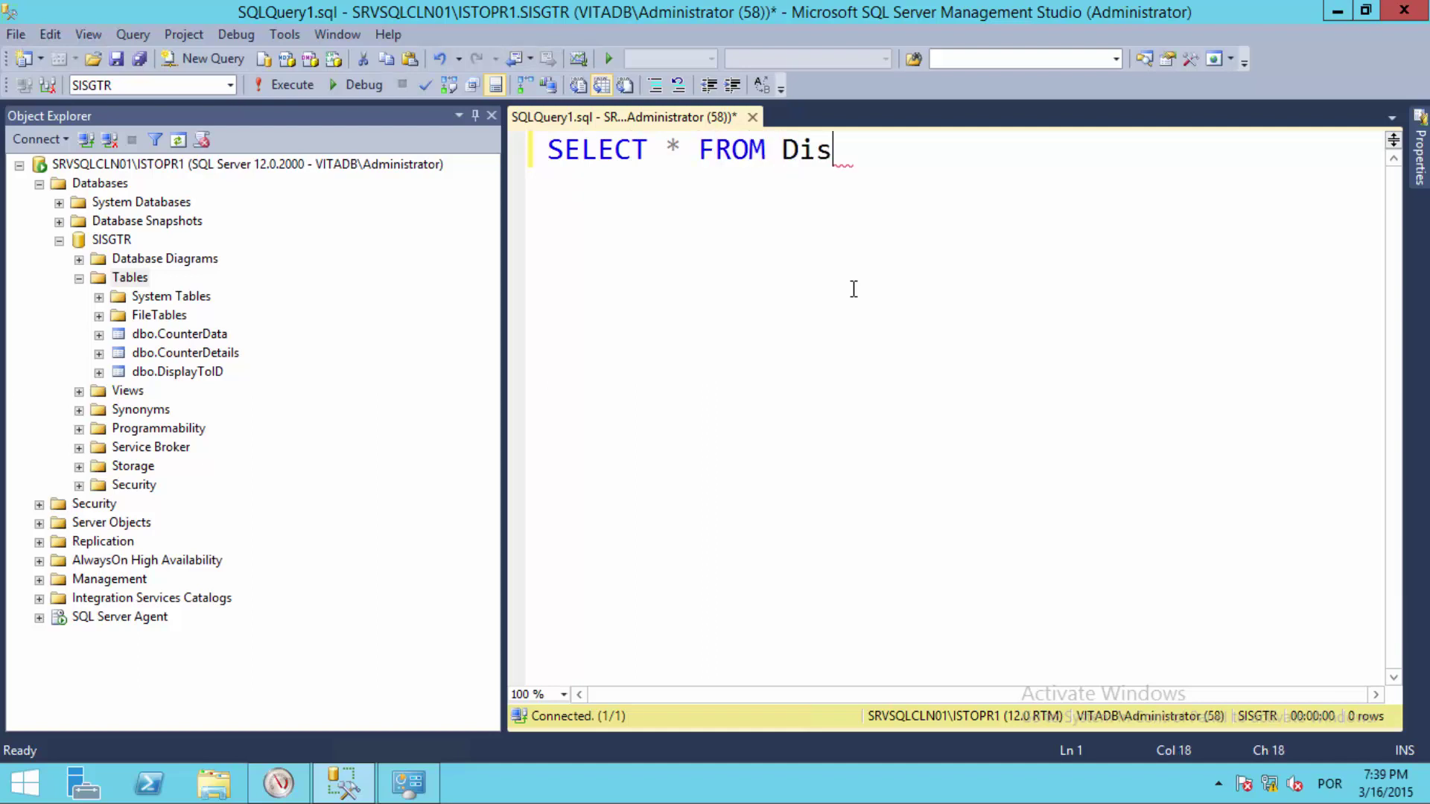
pyautogui.write('pla')
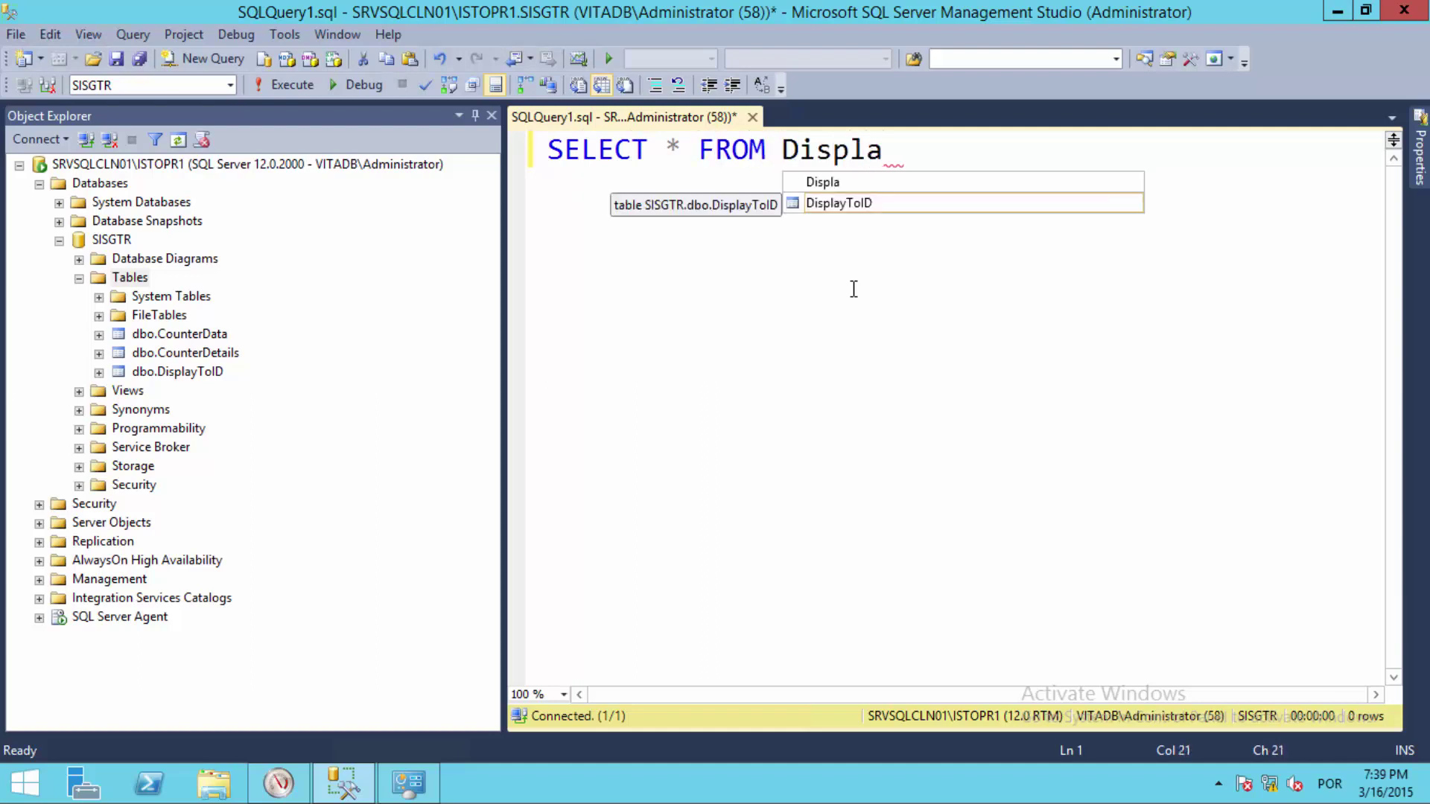
pyautogui.press('Tab')
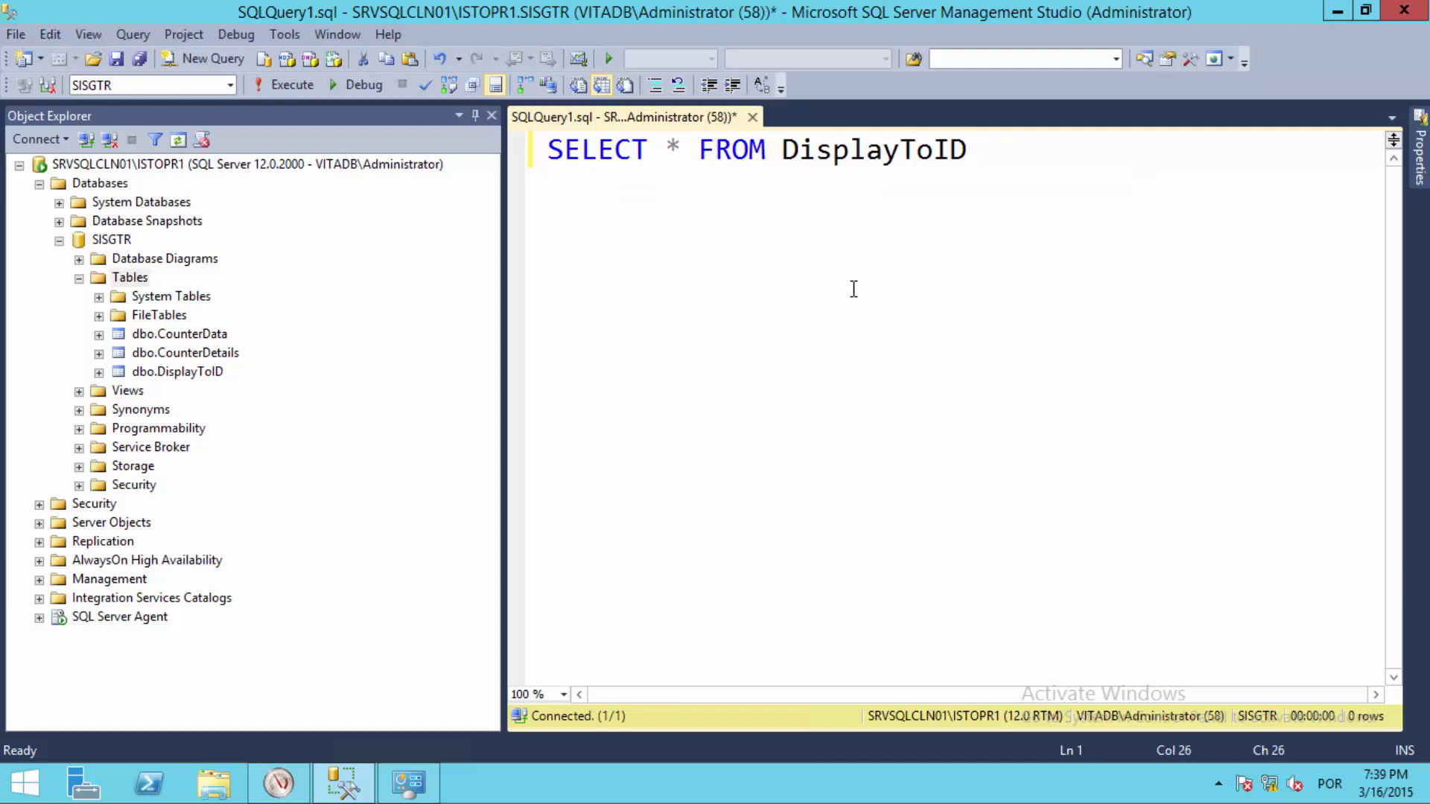
pyautogui.press('F5')
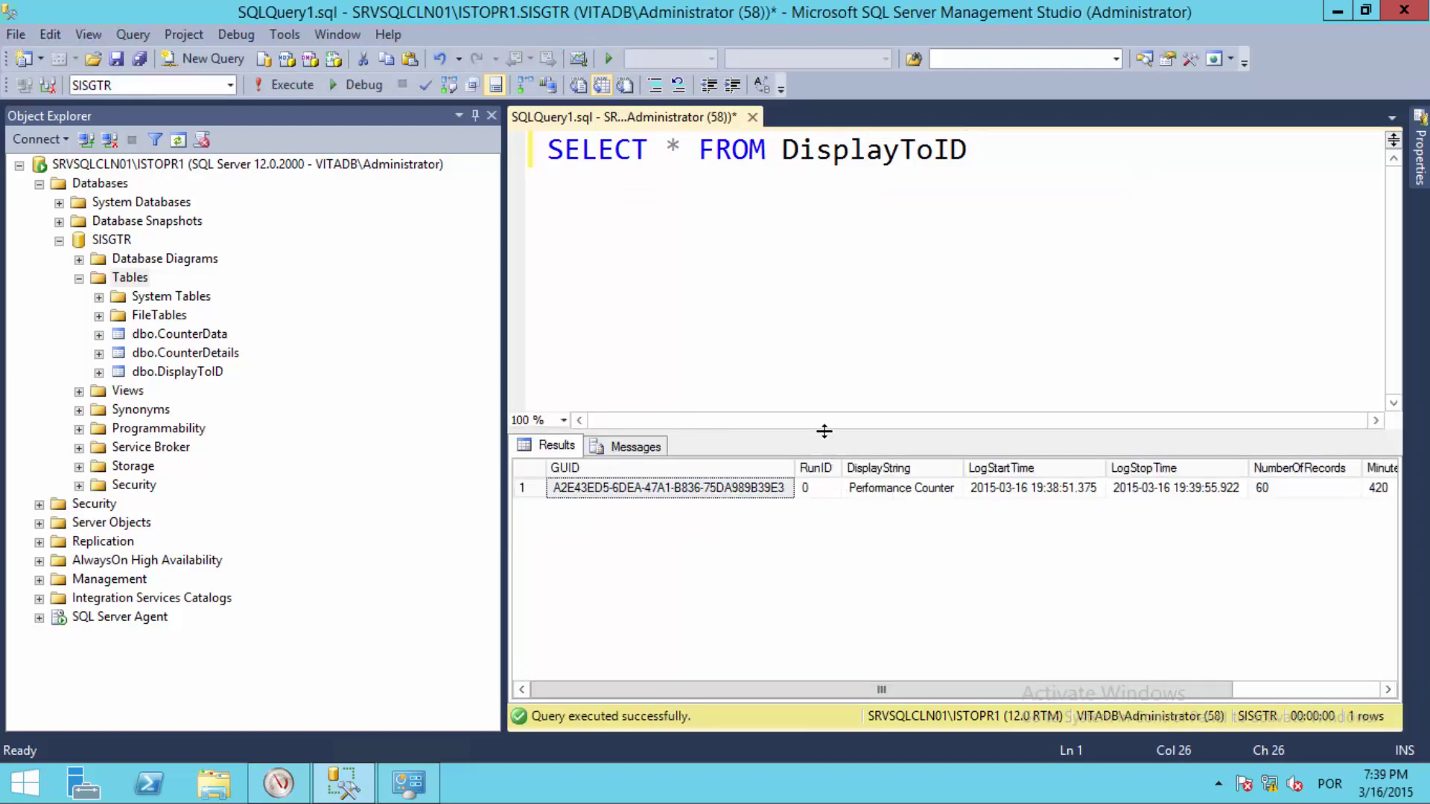
# Enlarge the results area, examine the columns of the DisplayToID result, and give the query editor some height back
pyautogui.moveTo(824, 431); pyautogui.dragTo(792, 252)
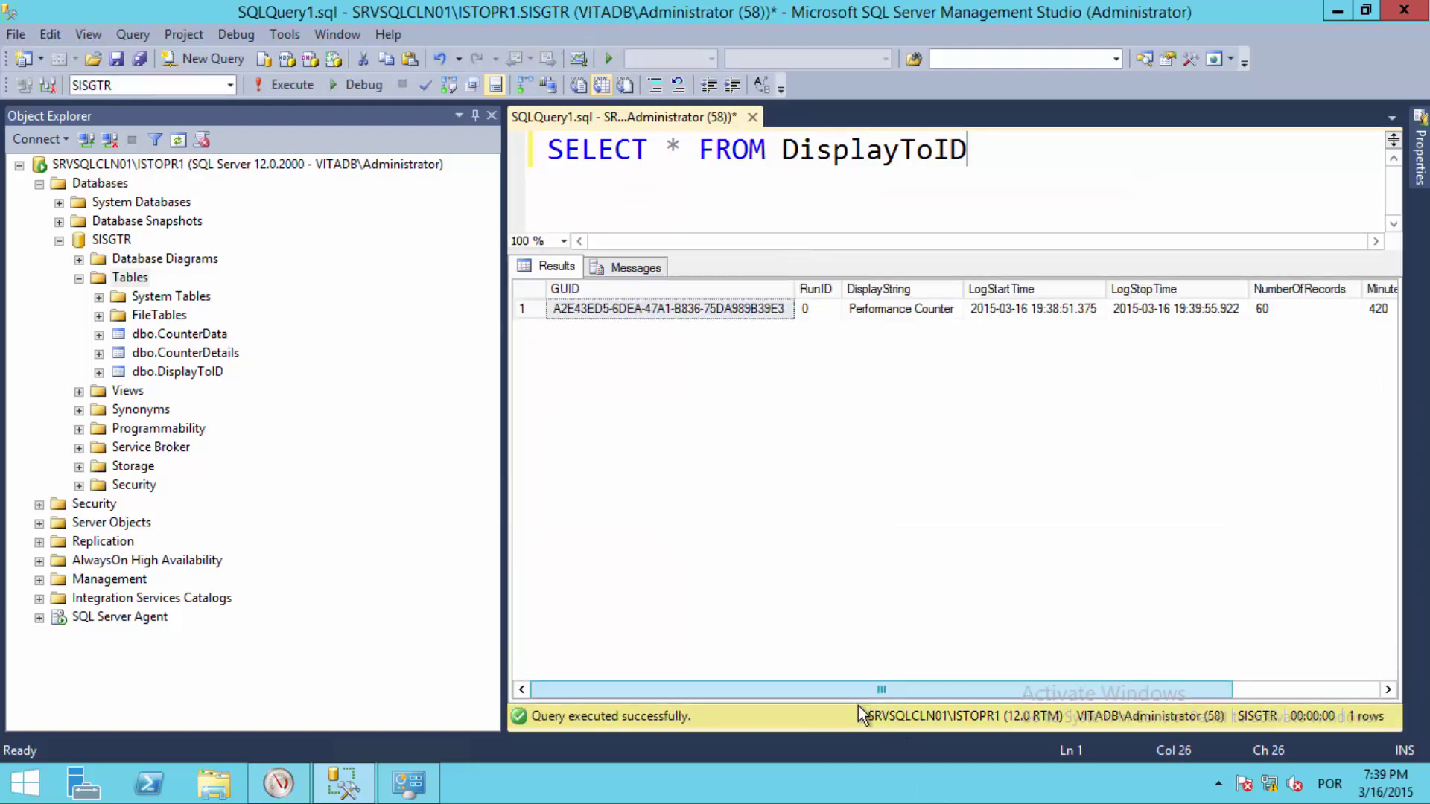
pyautogui.click(877, 695)
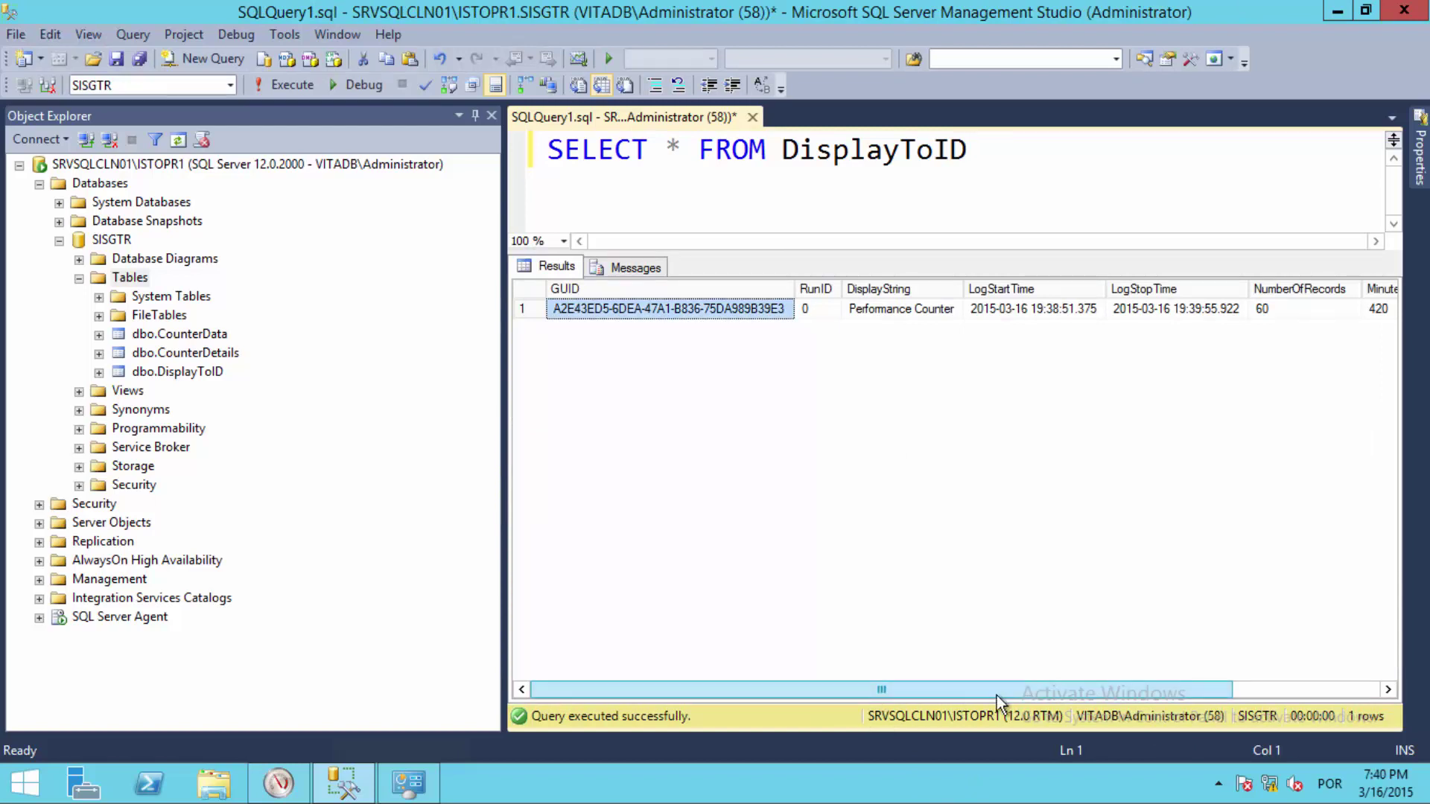
pyautogui.moveTo(996, 696); pyautogui.dragTo(1273, 687)
pyautogui.click(669, 690)
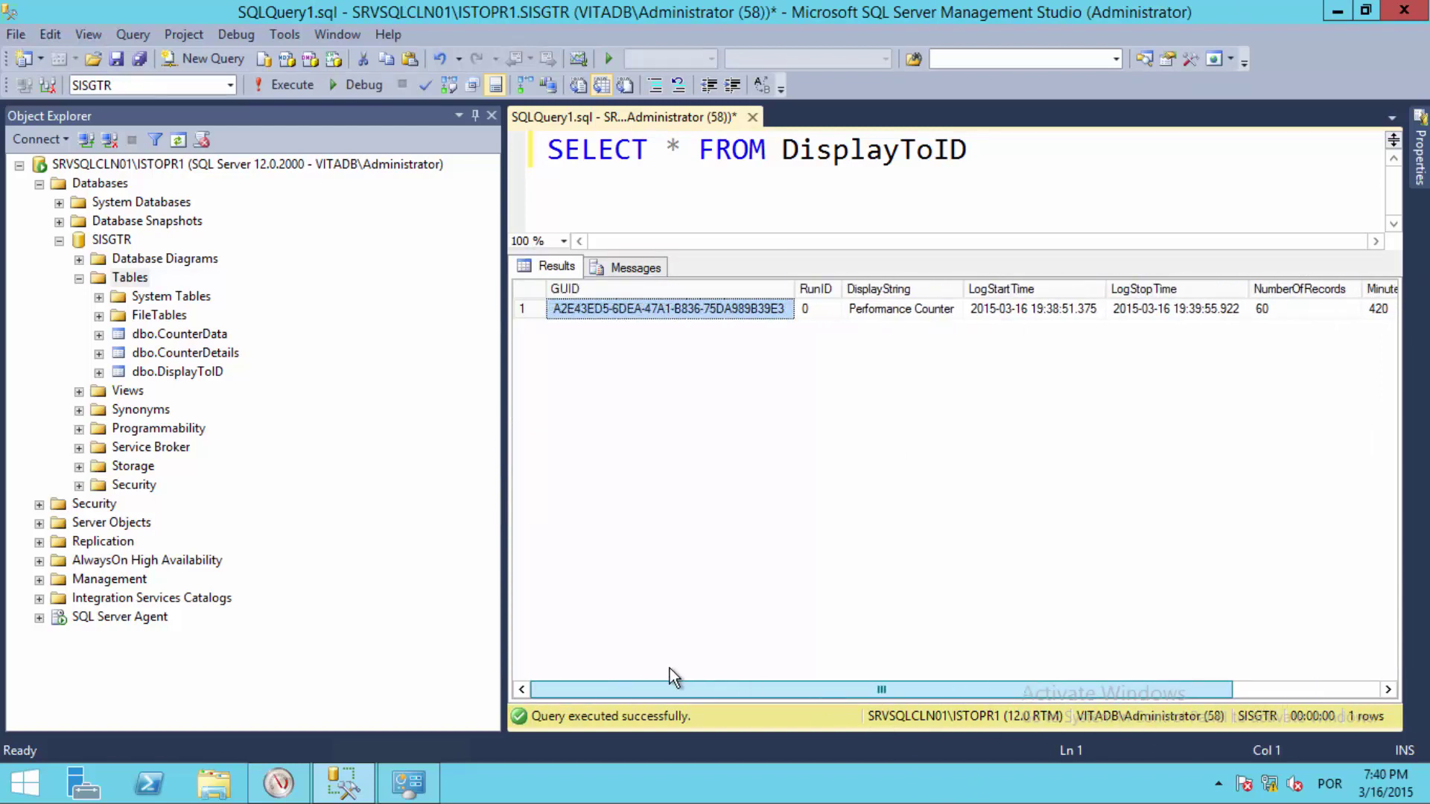
pyautogui.moveTo(874, 252); pyautogui.dragTo(875, 327)
# Add SELECT * FROM CounterData on a new line below the DisplayToID query and run only that statement
pyautogui.click(1080, 162)
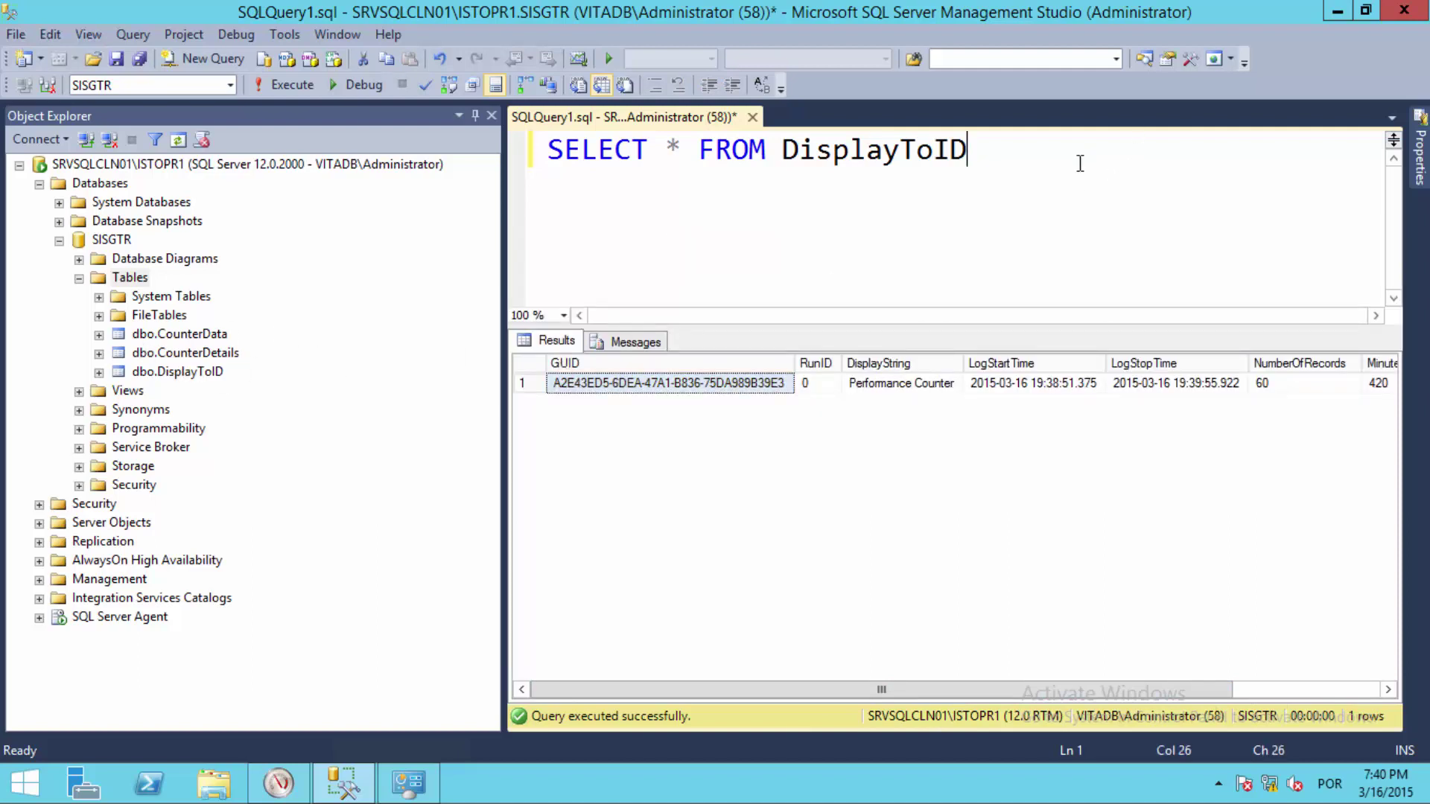
pyautogui.press('Return')
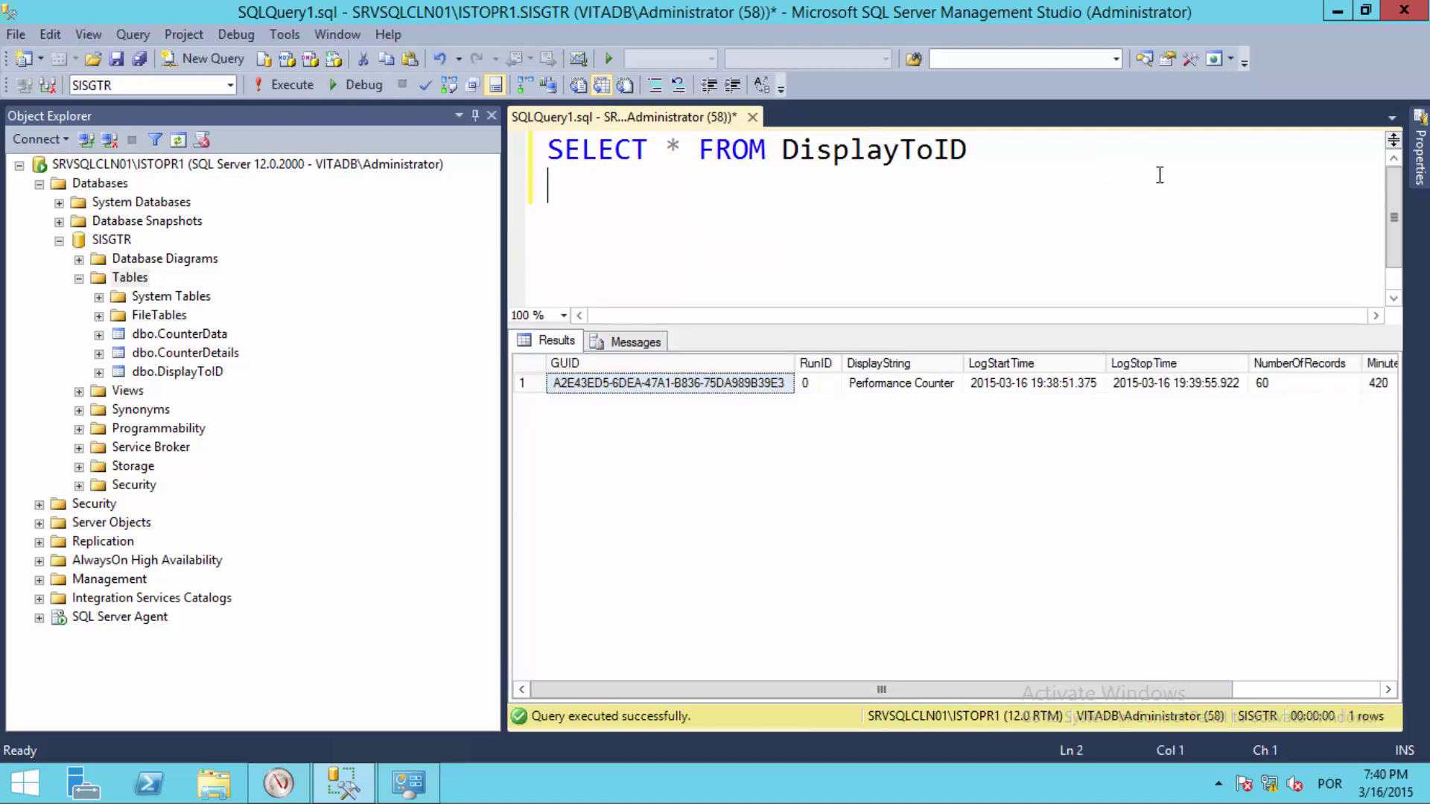
pyautogui.write('SELECT * ')
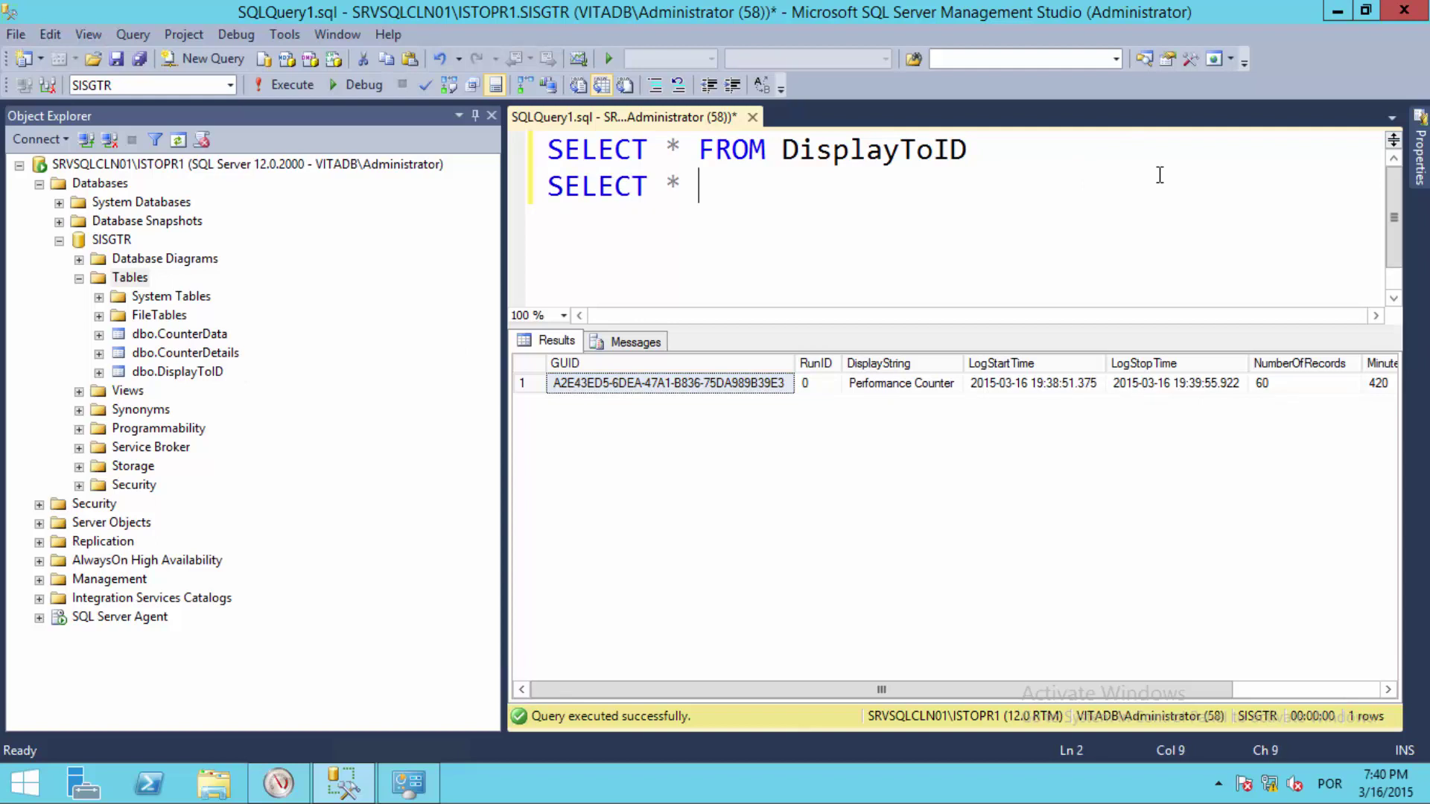
pyautogui.write('FROM Cou')
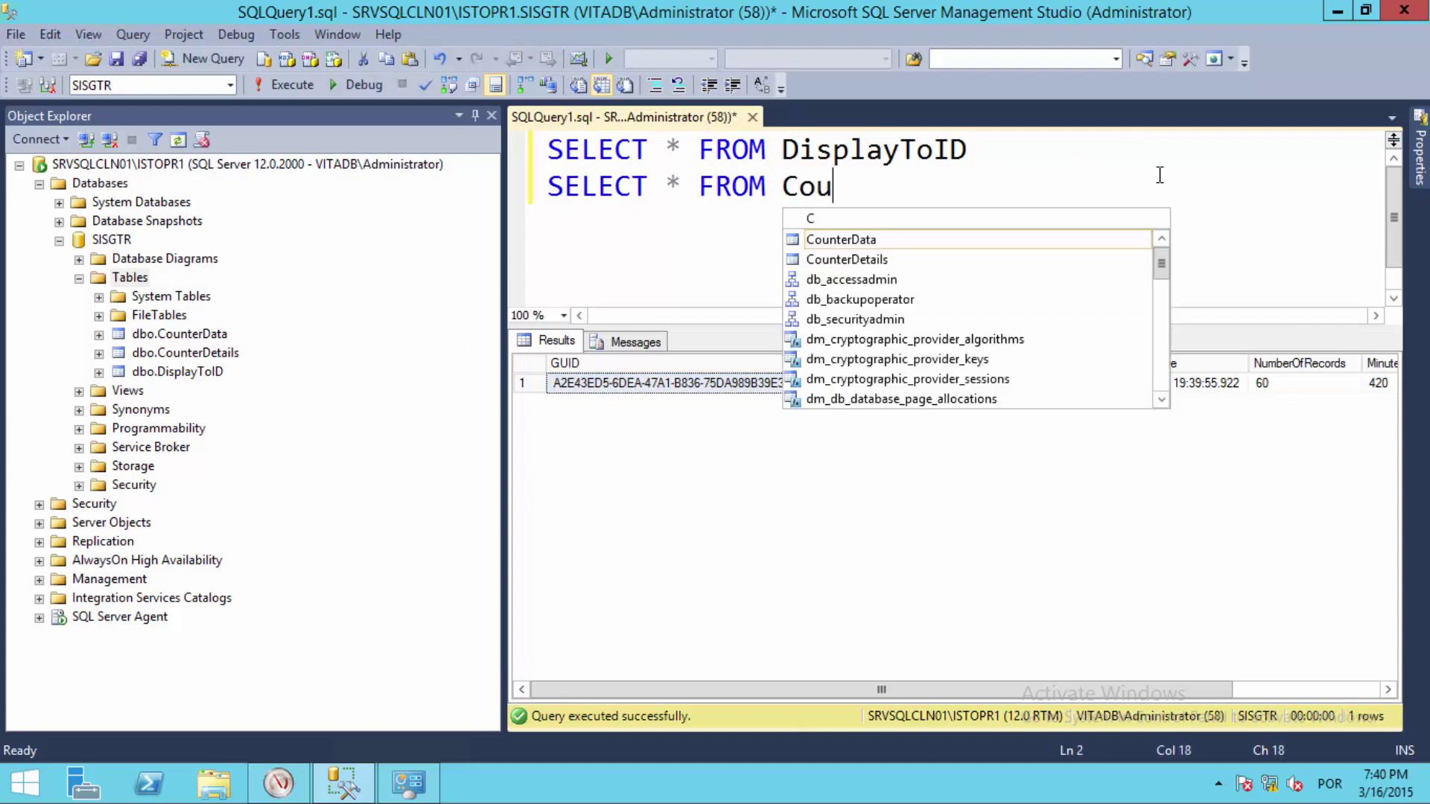
pyautogui.press('Tab')
pyautogui.hotkey('ctrl', 'shift', 'Left')
pyautogui.hotkey('ctrl', 'shift', 'Left')
pyautogui.hotkey('ctrl', 'shift', 'Left')
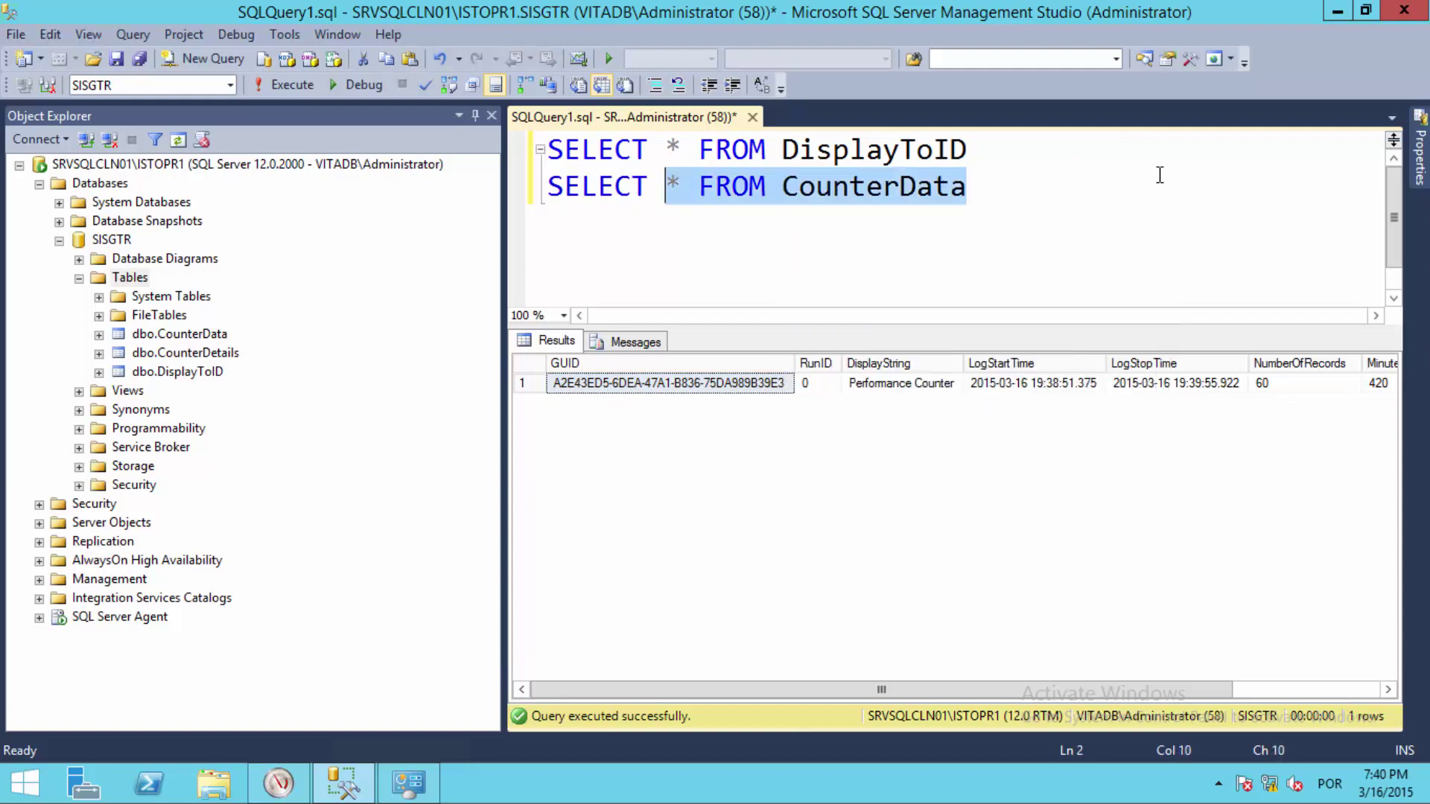
pyautogui.hotkey('ctrl', 'shift', 'Left')
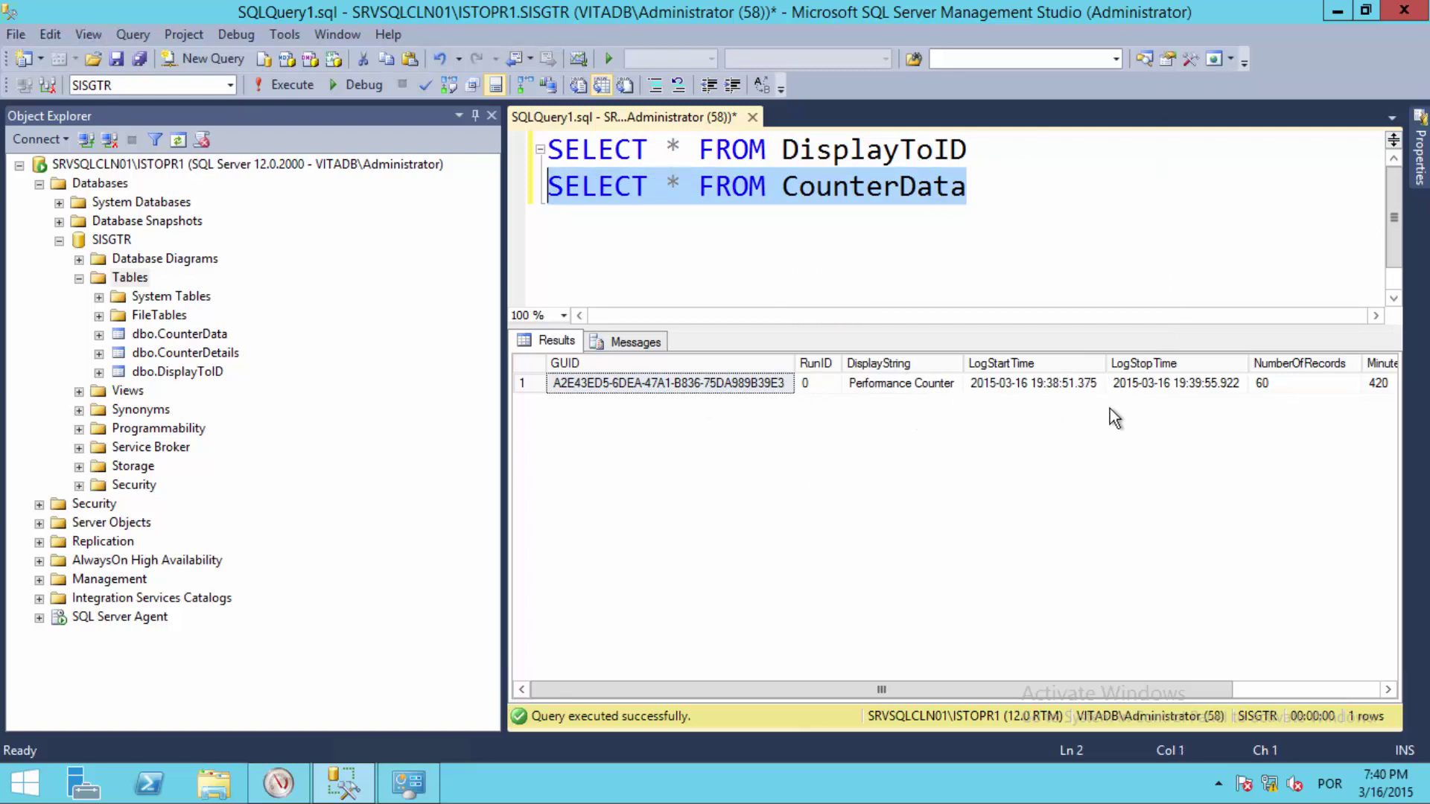
pyautogui.press('F5')
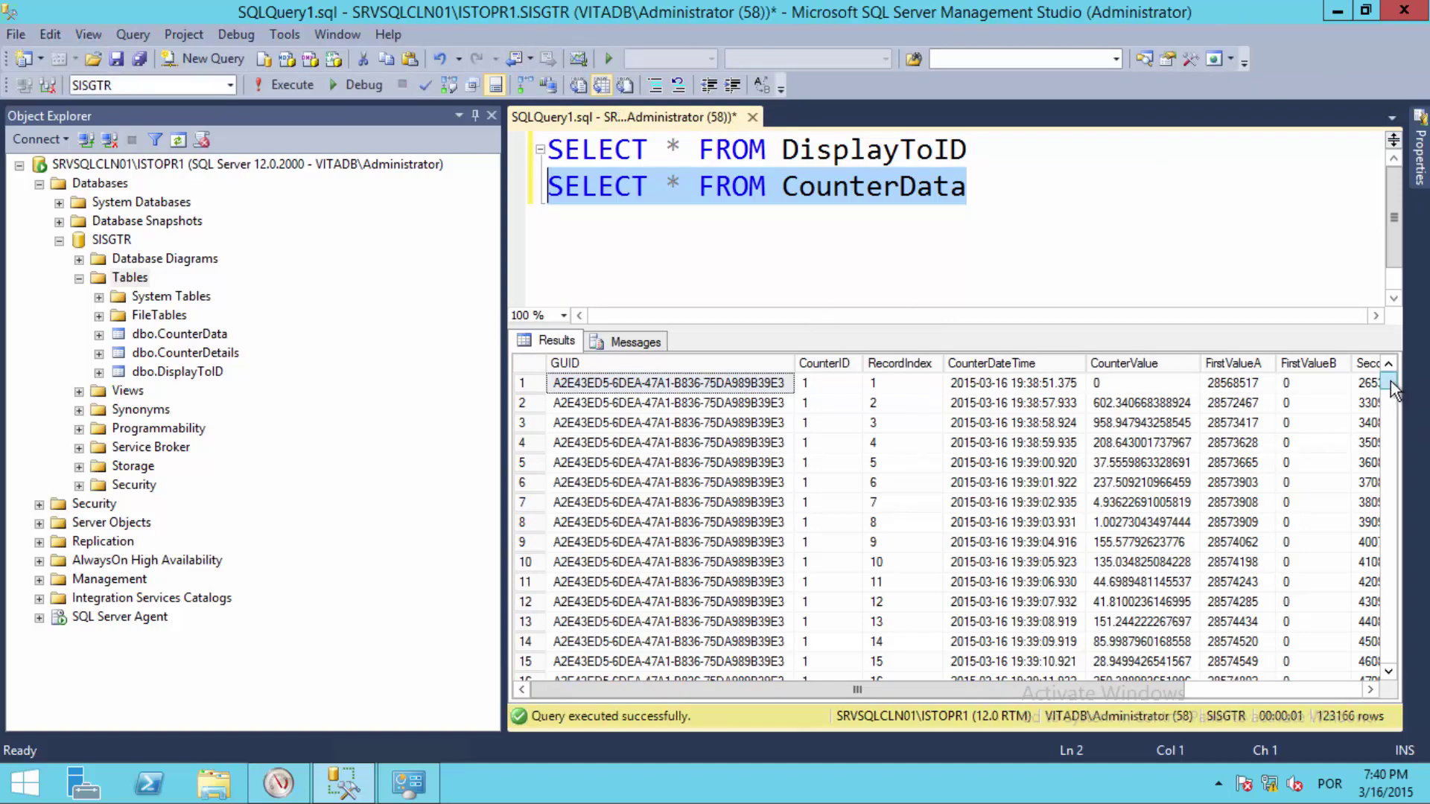
# Examine the rows and columns of the CounterData result, including the CounterDateTime values
pyautogui.moveTo(1392, 381)
pyautogui.mouseDown()
pyautogui.moveTo(1387, 670)
pyautogui.moveTo(1391, 363)
pyautogui.mouseUp()
pyautogui.moveTo(813, 692); pyautogui.dragTo(605, 713)
pyautogui.click(961, 423)
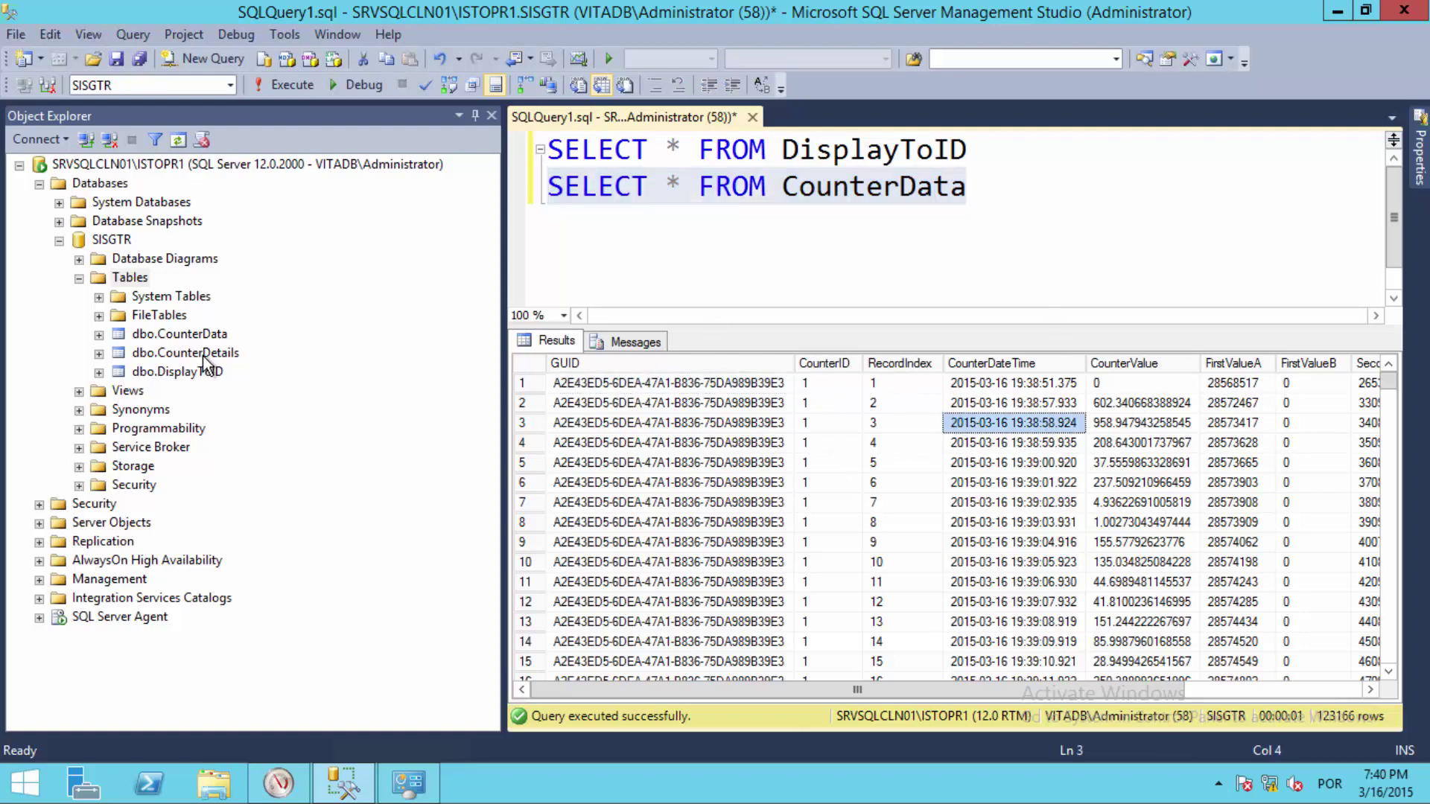
# Insert the statement SELECT * FROM CounterDetails on its own line between the DisplayToID and CounterData queries
pyautogui.click(1018, 203)
pyautogui.hotkey('ctrl', 'Return')
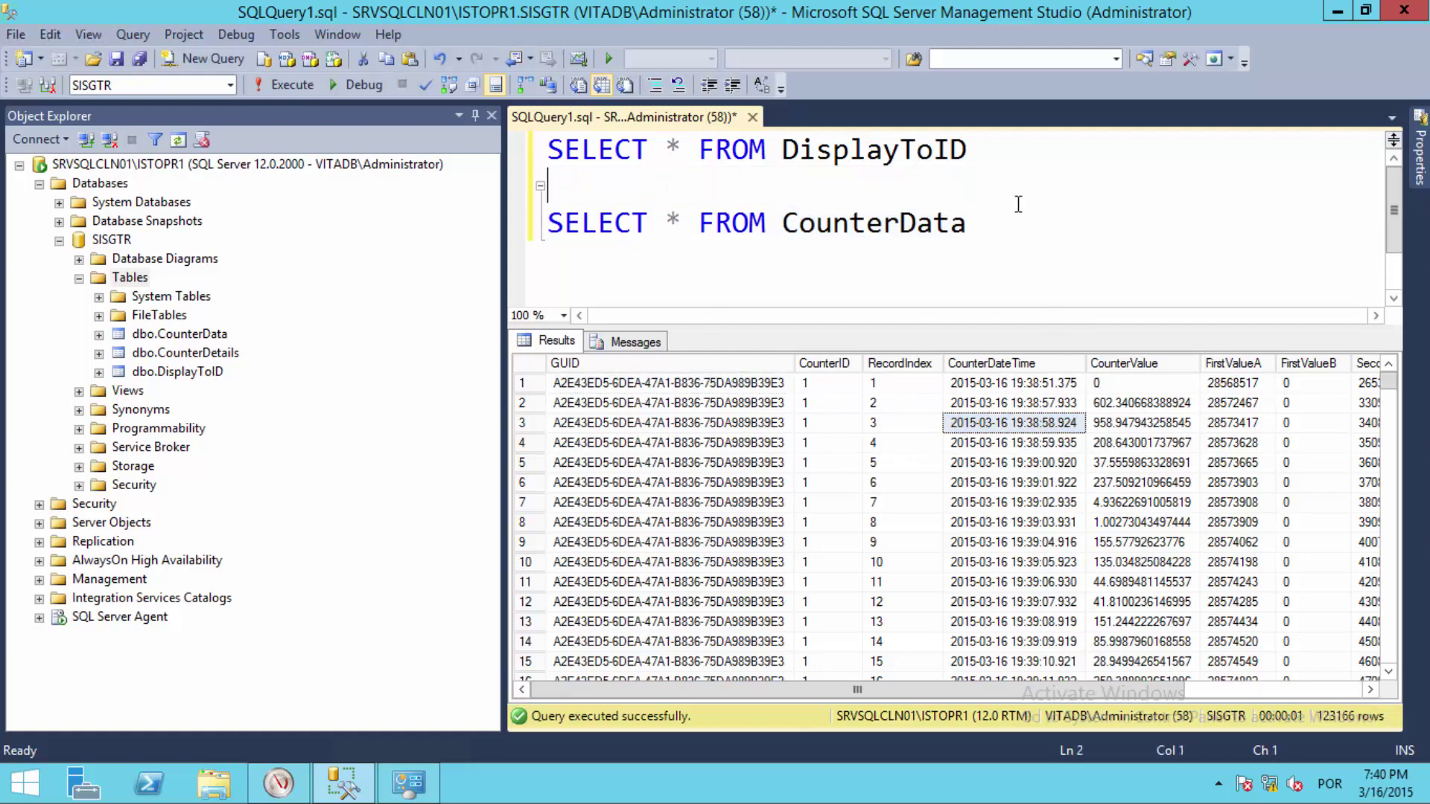
pyautogui.write('SELECT ')
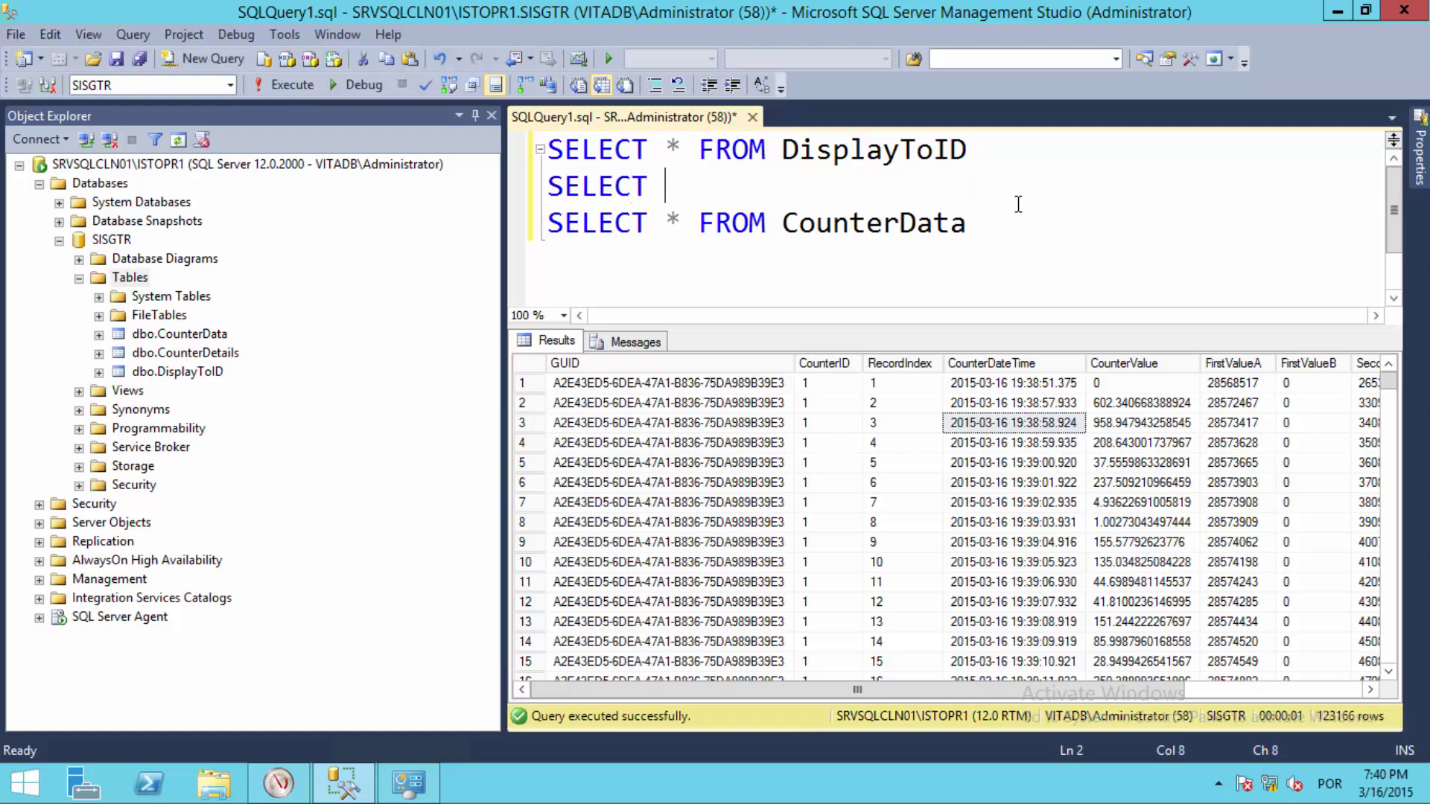
pyautogui.write('* FROM COun')
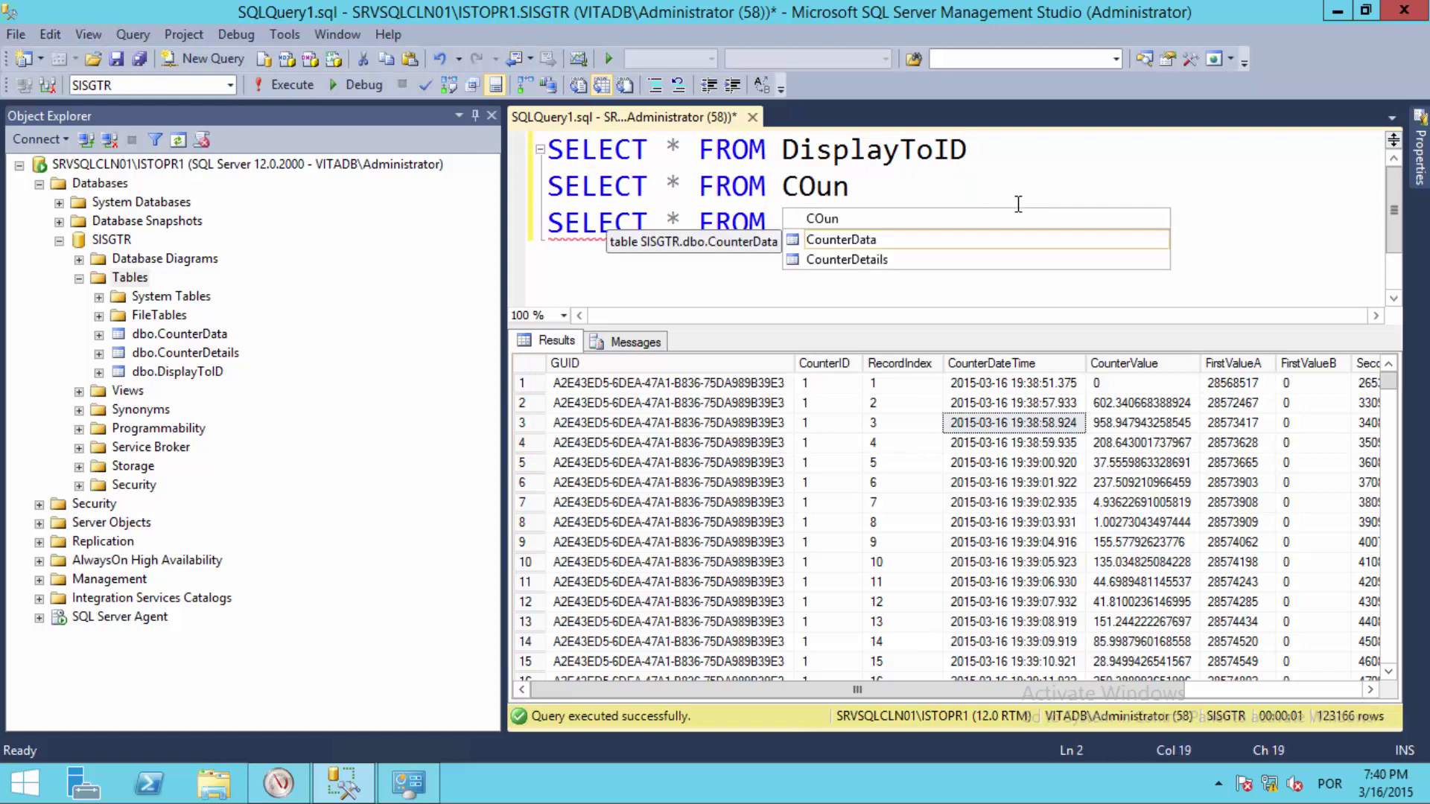
pyautogui.press('Tab')
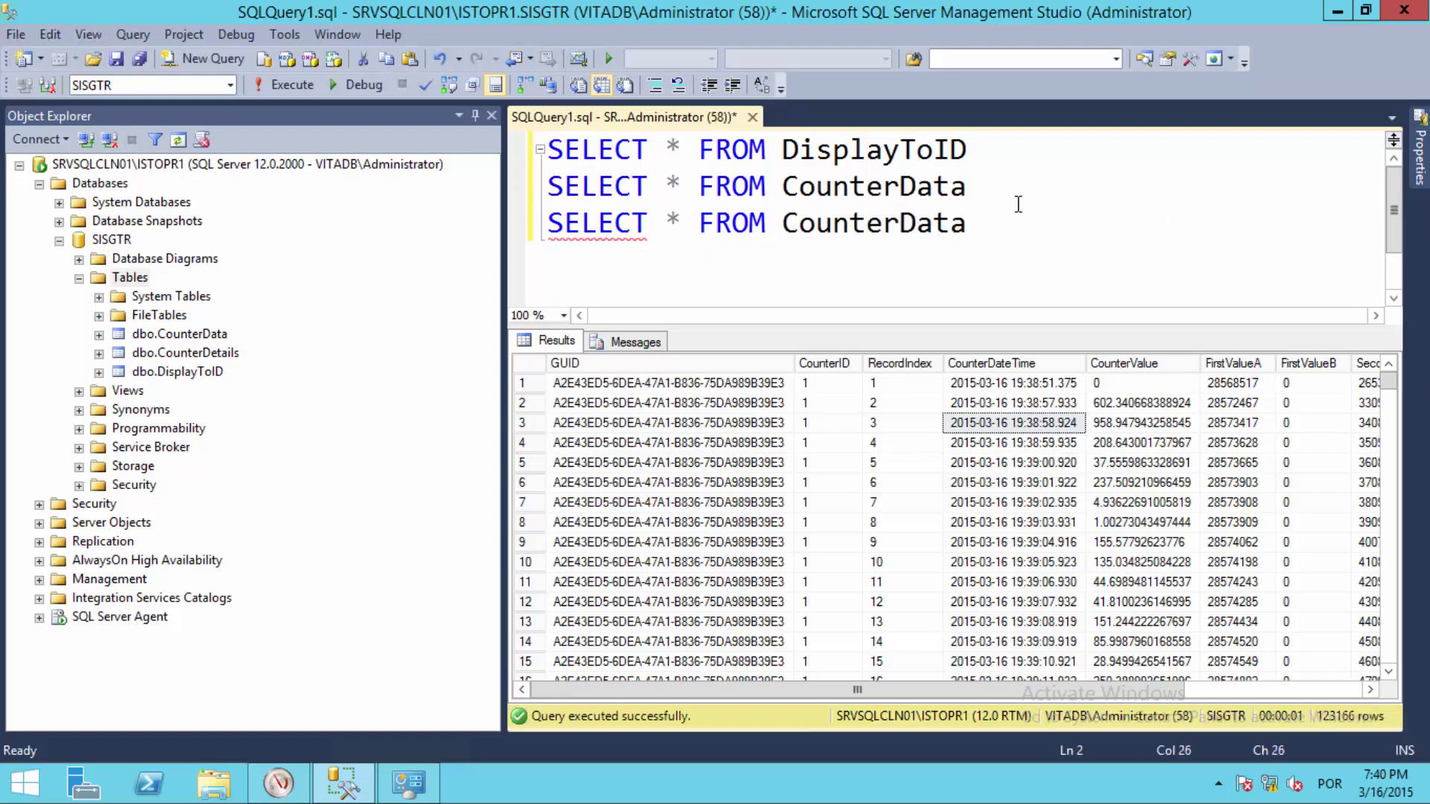
pyautogui.press('BackSpace')
pyautogui.press('BackSpace')
pyautogui.press('BackSpace')
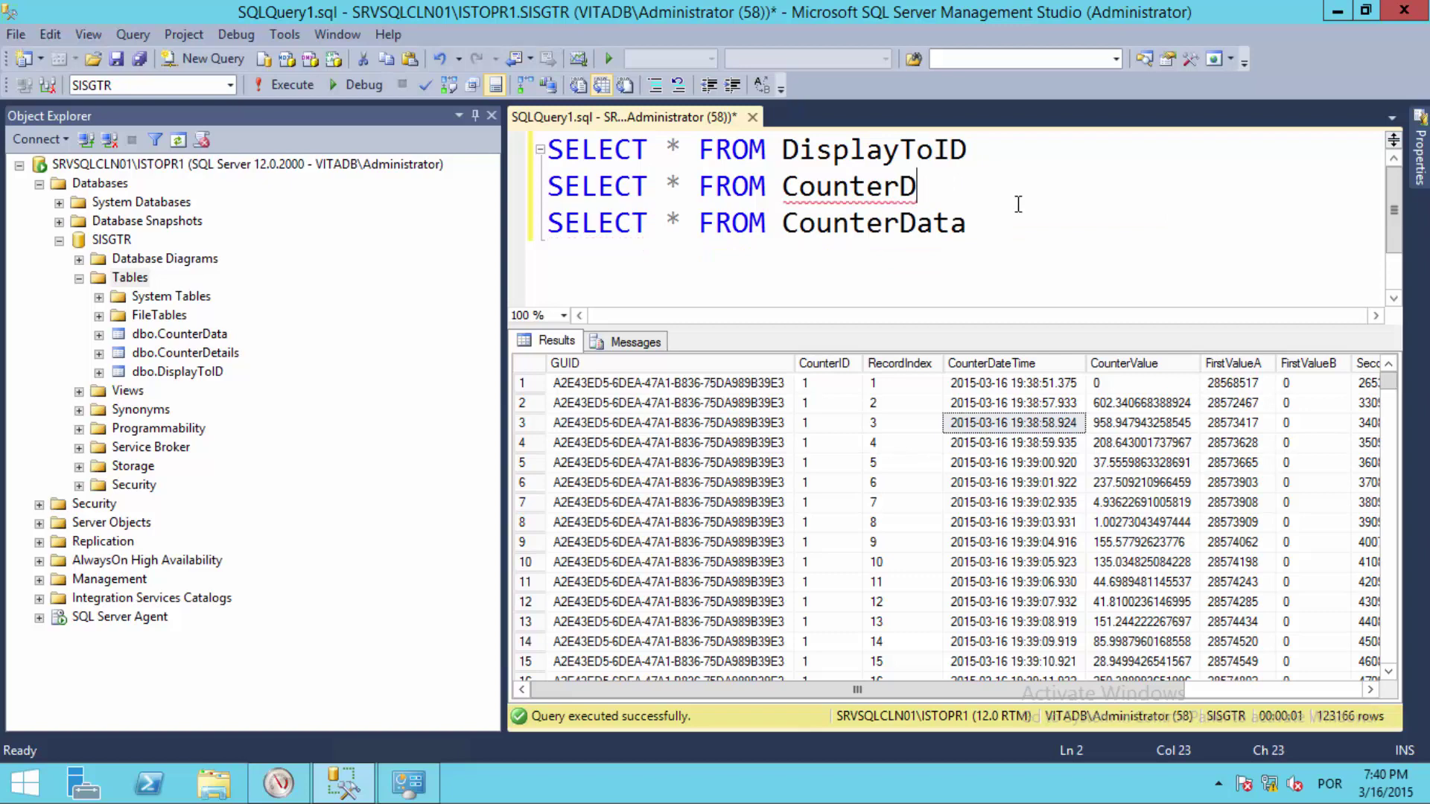
pyautogui.write('etails')
# Run only the SELECT * FROM CounterDetails statement
pyautogui.hotkey('ctrl', 'shift', 'Left')
pyautogui.hotkey('ctrl', 'shift', 'Left')
pyautogui.hotkey('ctrl', 'shift', 'Left')
pyautogui.hotkey('ctrl', 'shift', 'Left')
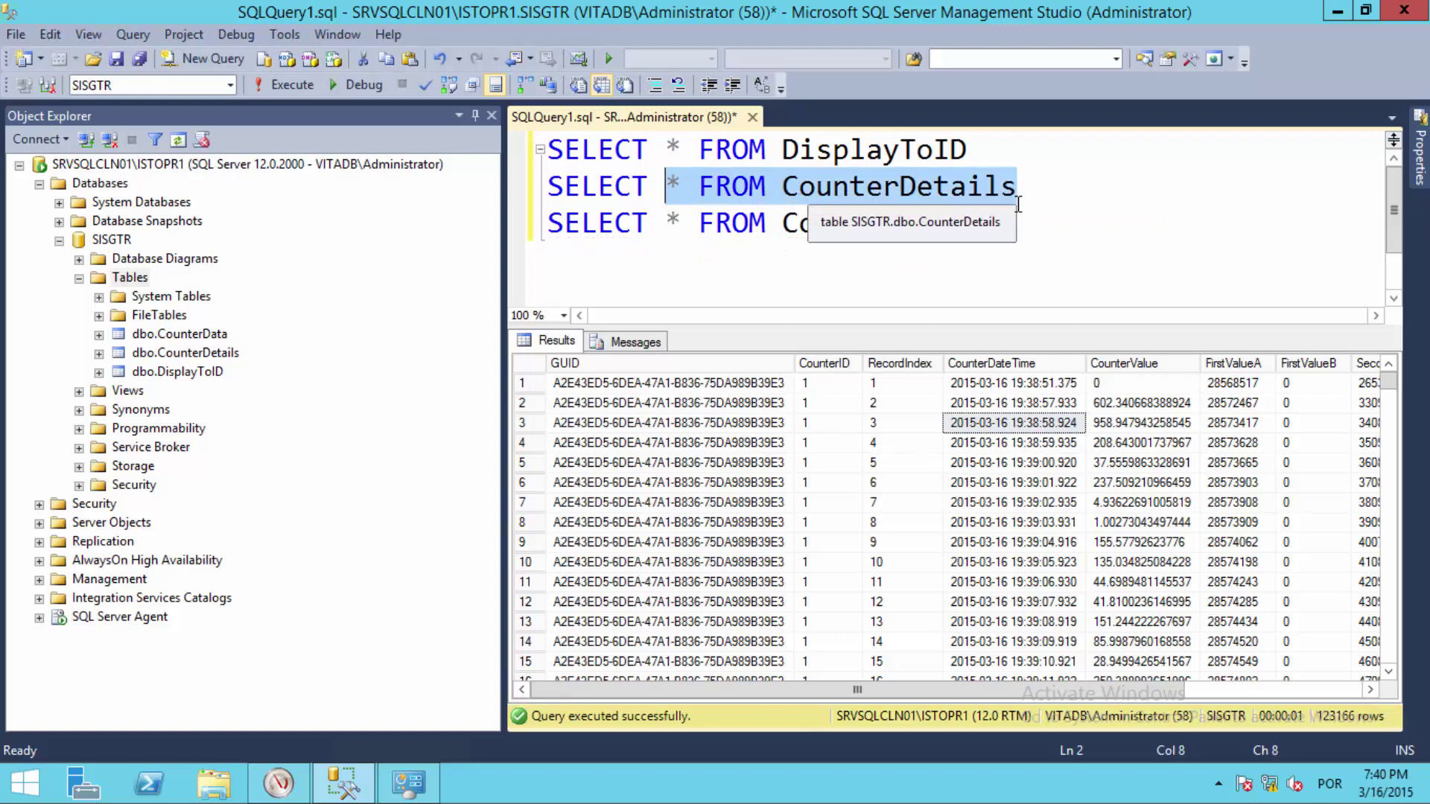
pyautogui.press('F5')
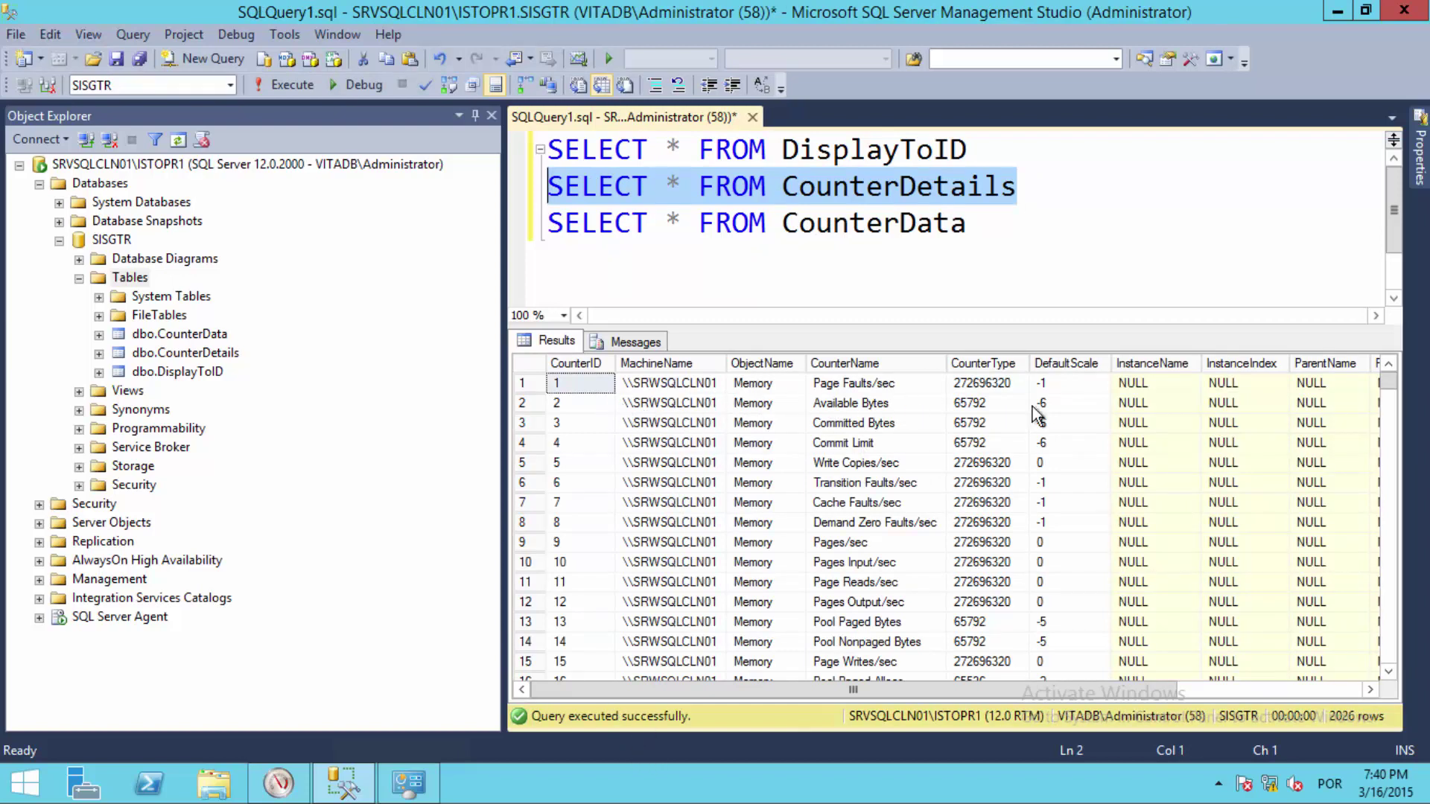
# Run only the SELECT * FROM DisplayToID statement and check the DisplayString and GUID values of the logged set
pyautogui.click(1024, 150)
pyautogui.moveTo(1029, 151); pyautogui.dragTo(544, 150)
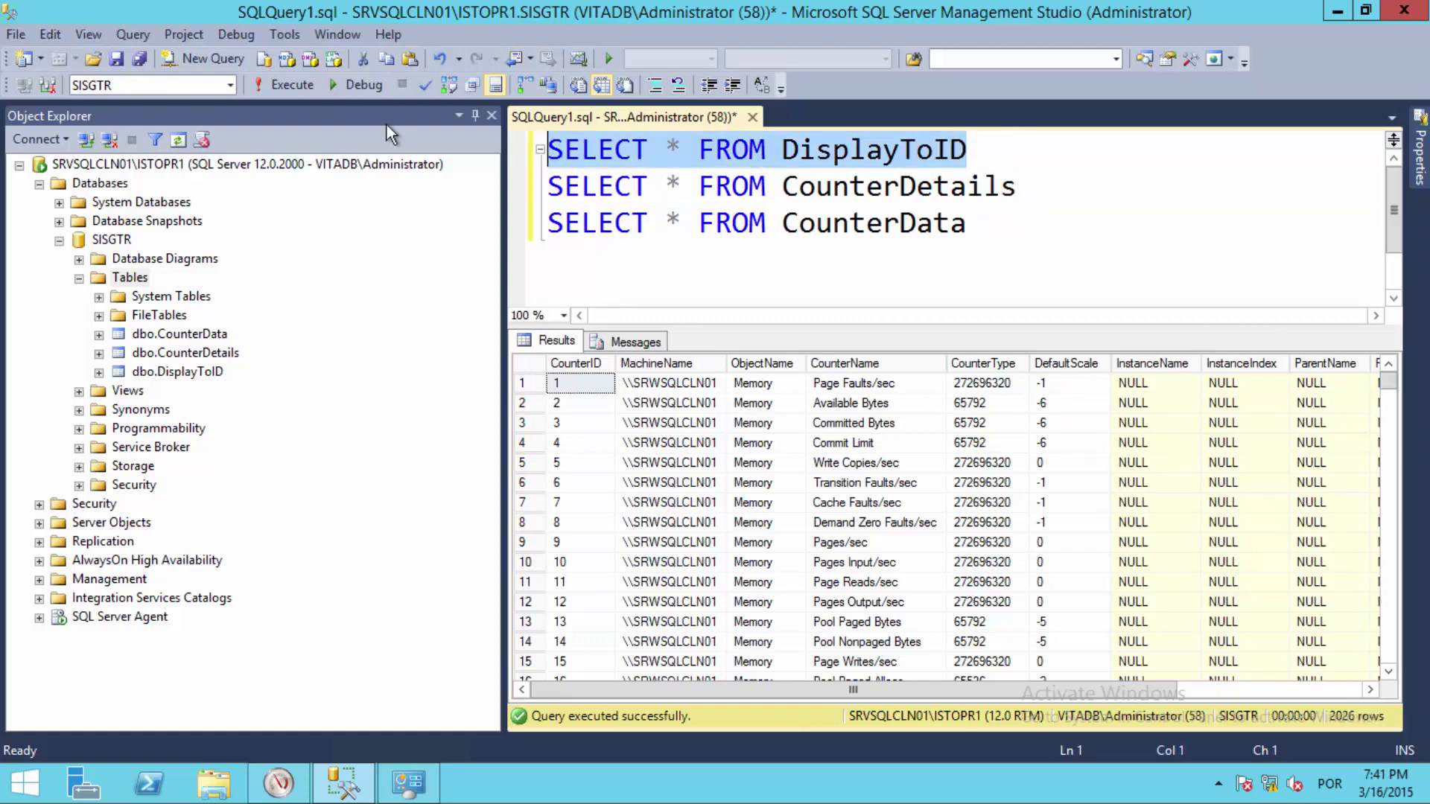
pyautogui.press('F5')
pyautogui.click(918, 384)
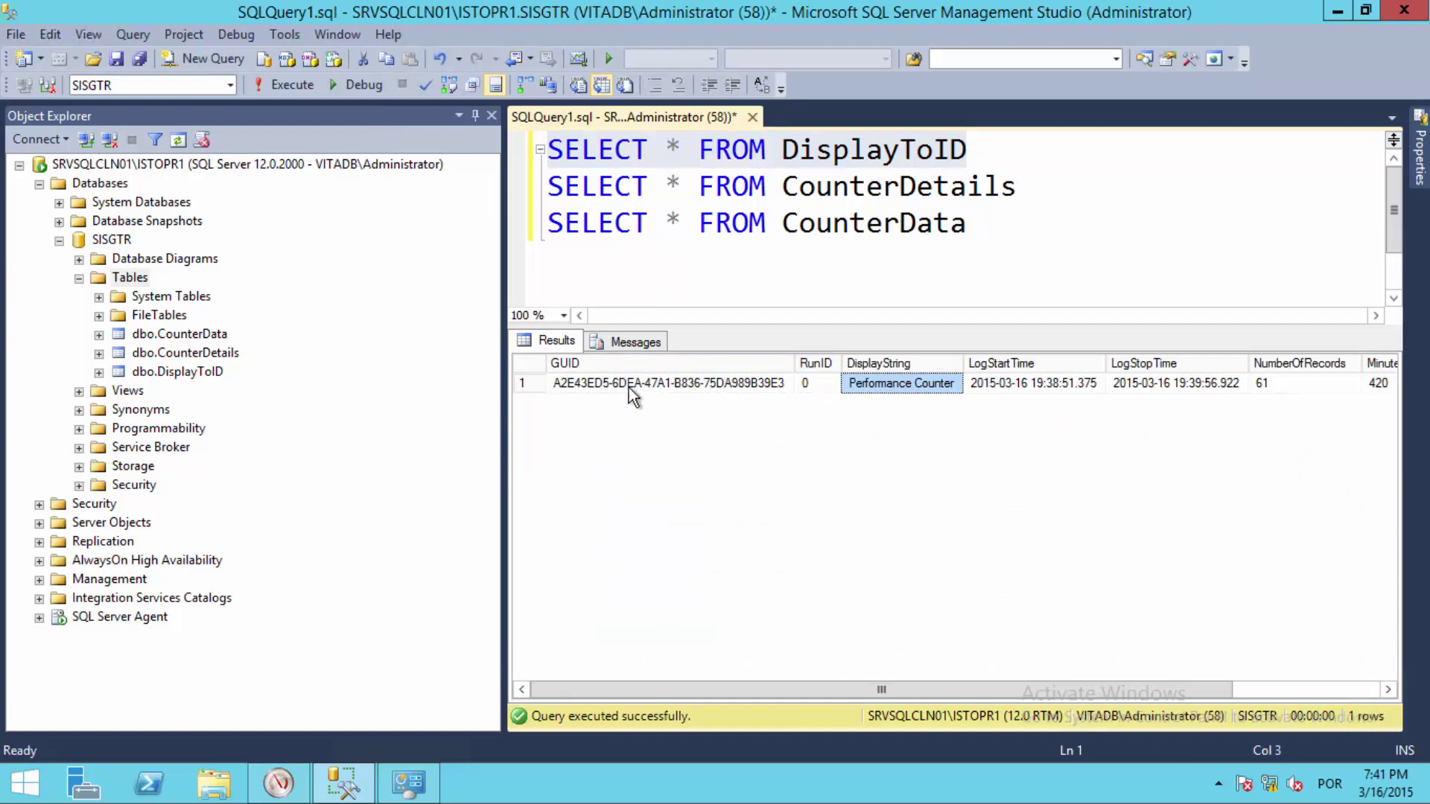
pyautogui.click(669, 384)
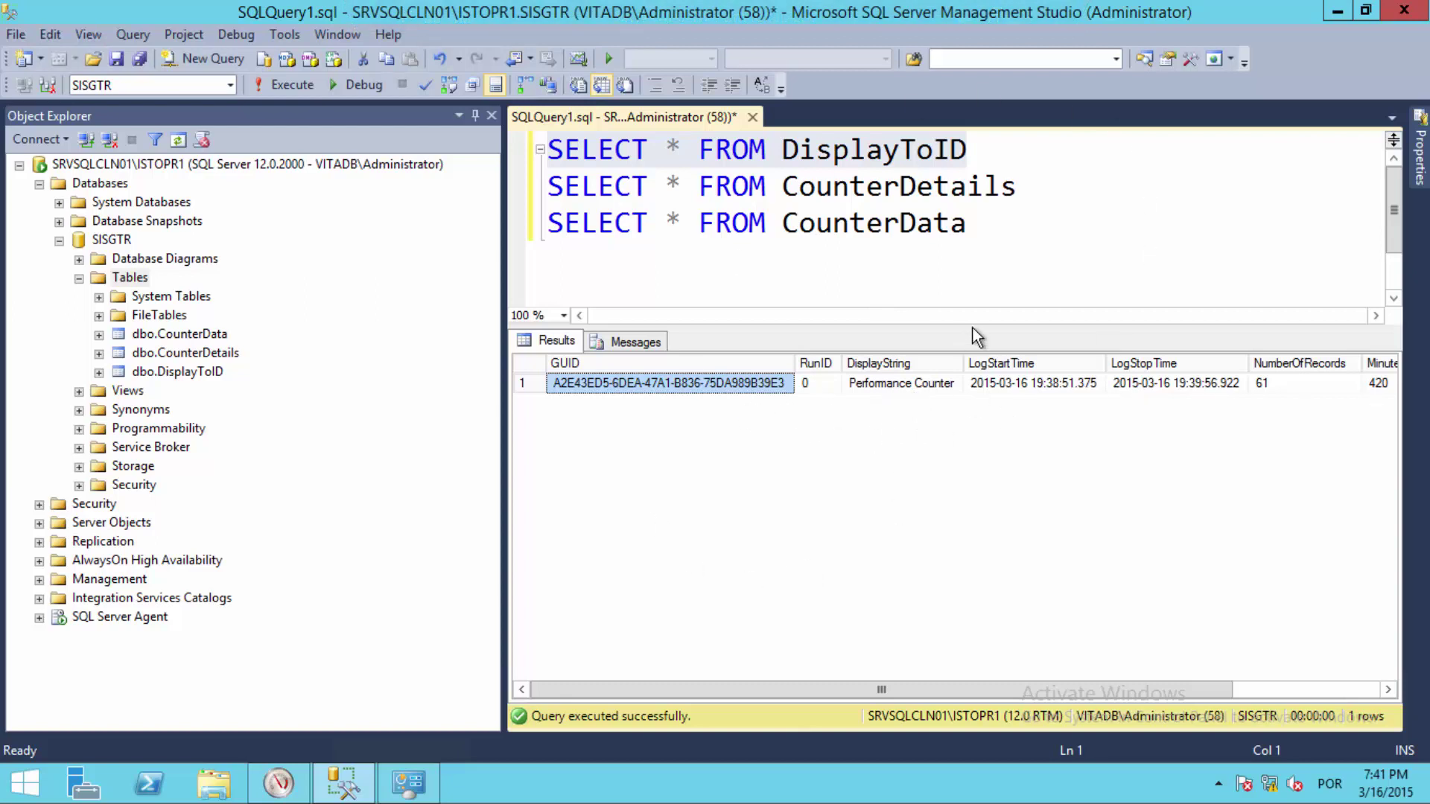
# Run only the SELECT * FROM CounterDetails statement and check the MachineName, ObjectName and CounterID columns
pyautogui.click(1061, 194)
pyautogui.hotkey('shift', 'Home')
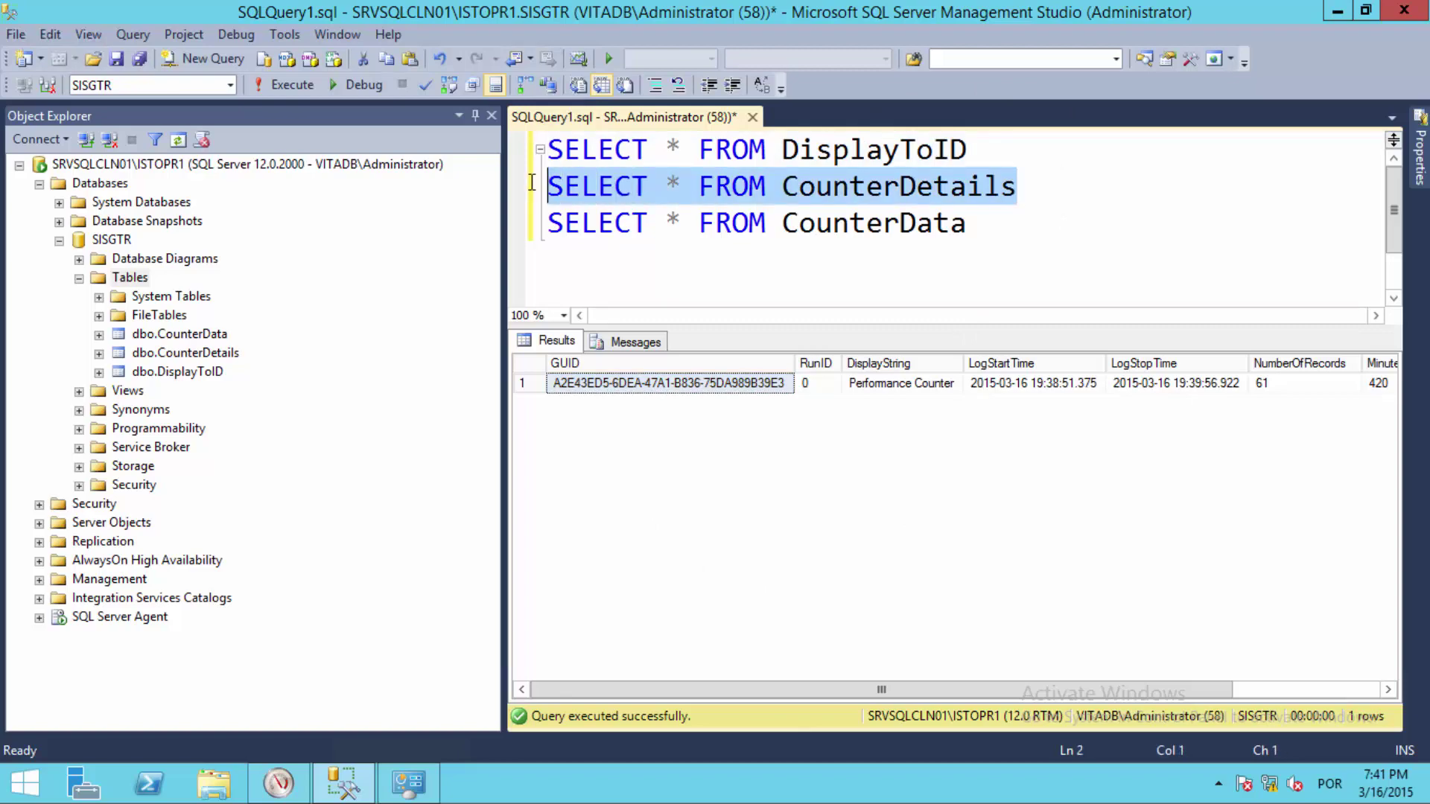
pyautogui.click(280, 86)
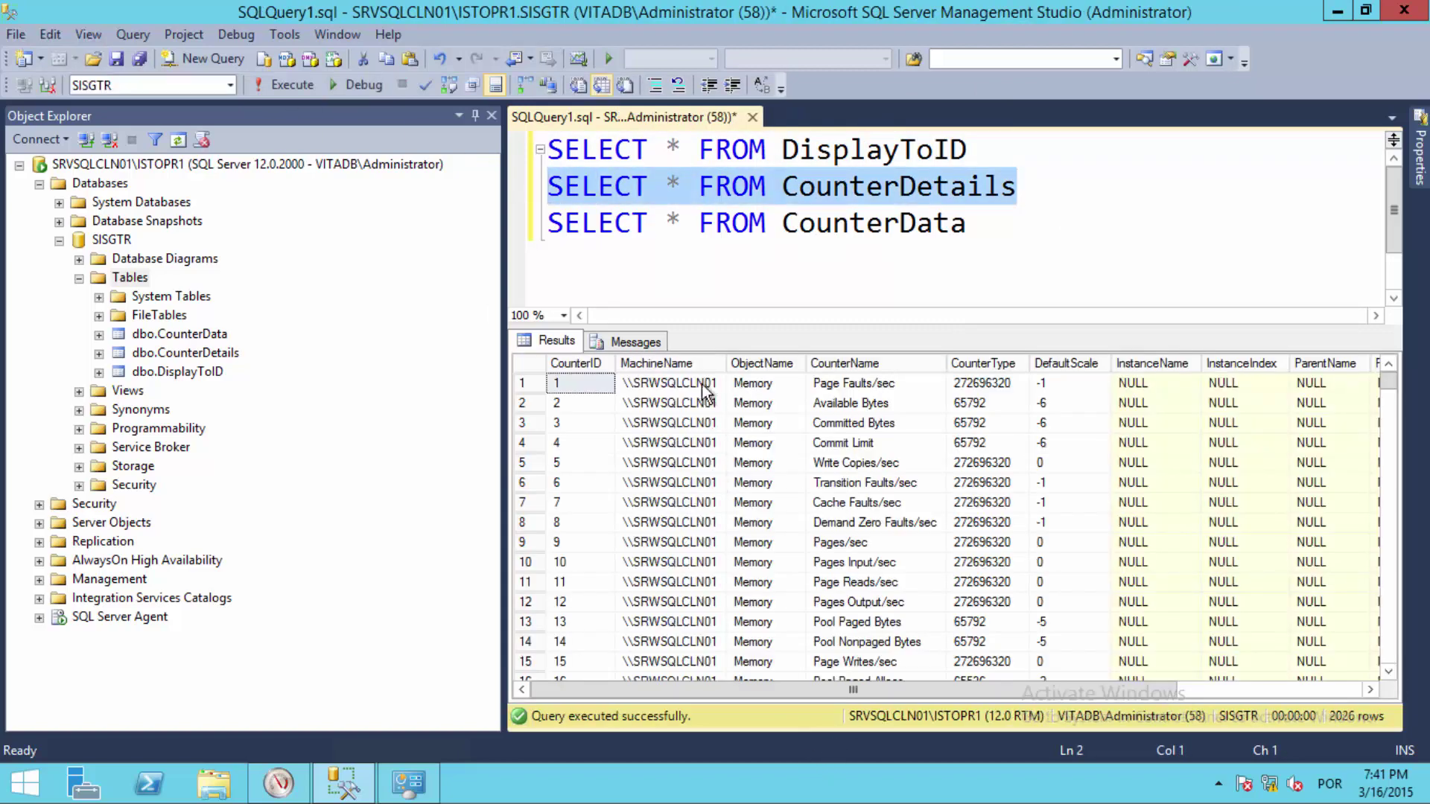
pyautogui.click(684, 362)
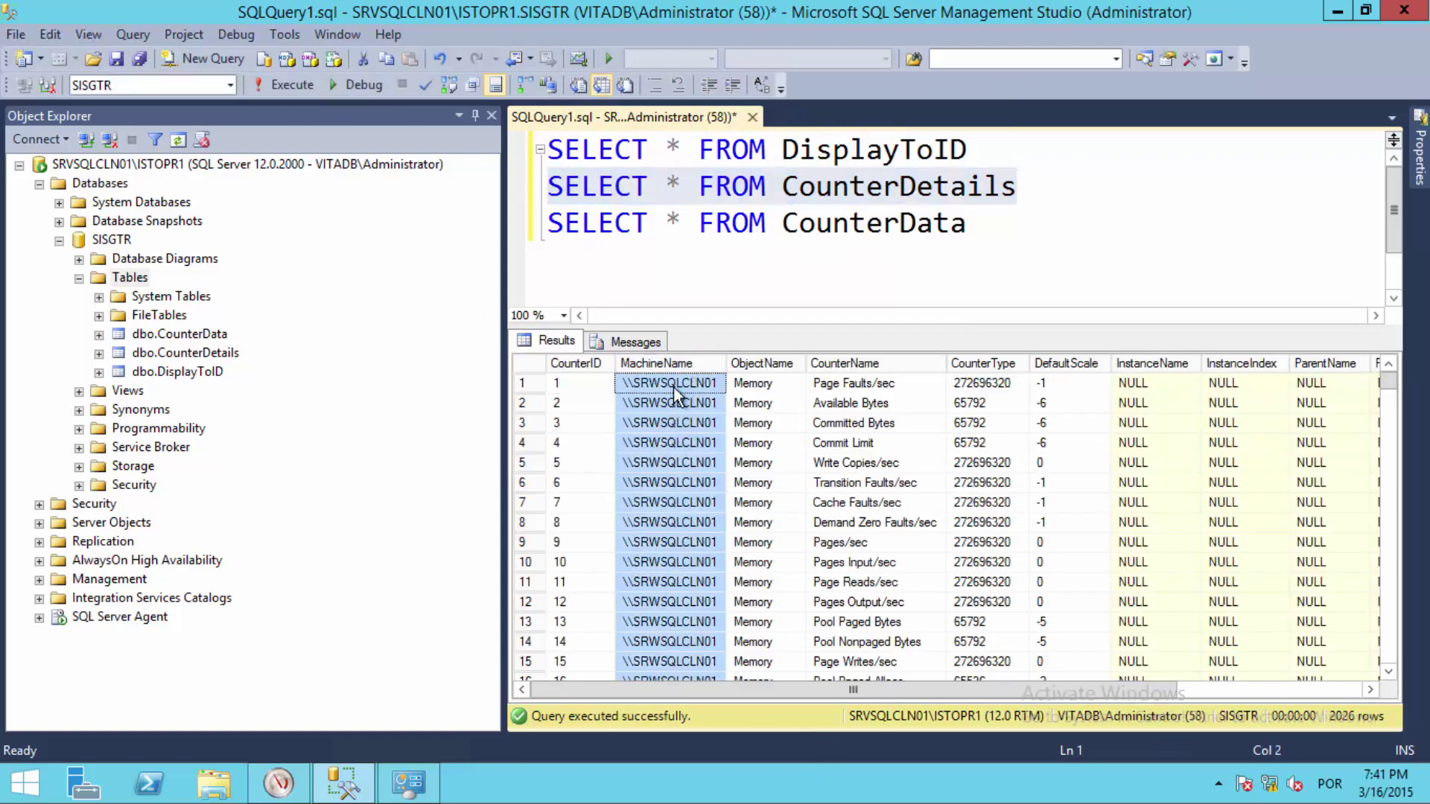
pyautogui.click(673, 383)
pyautogui.click(767, 383)
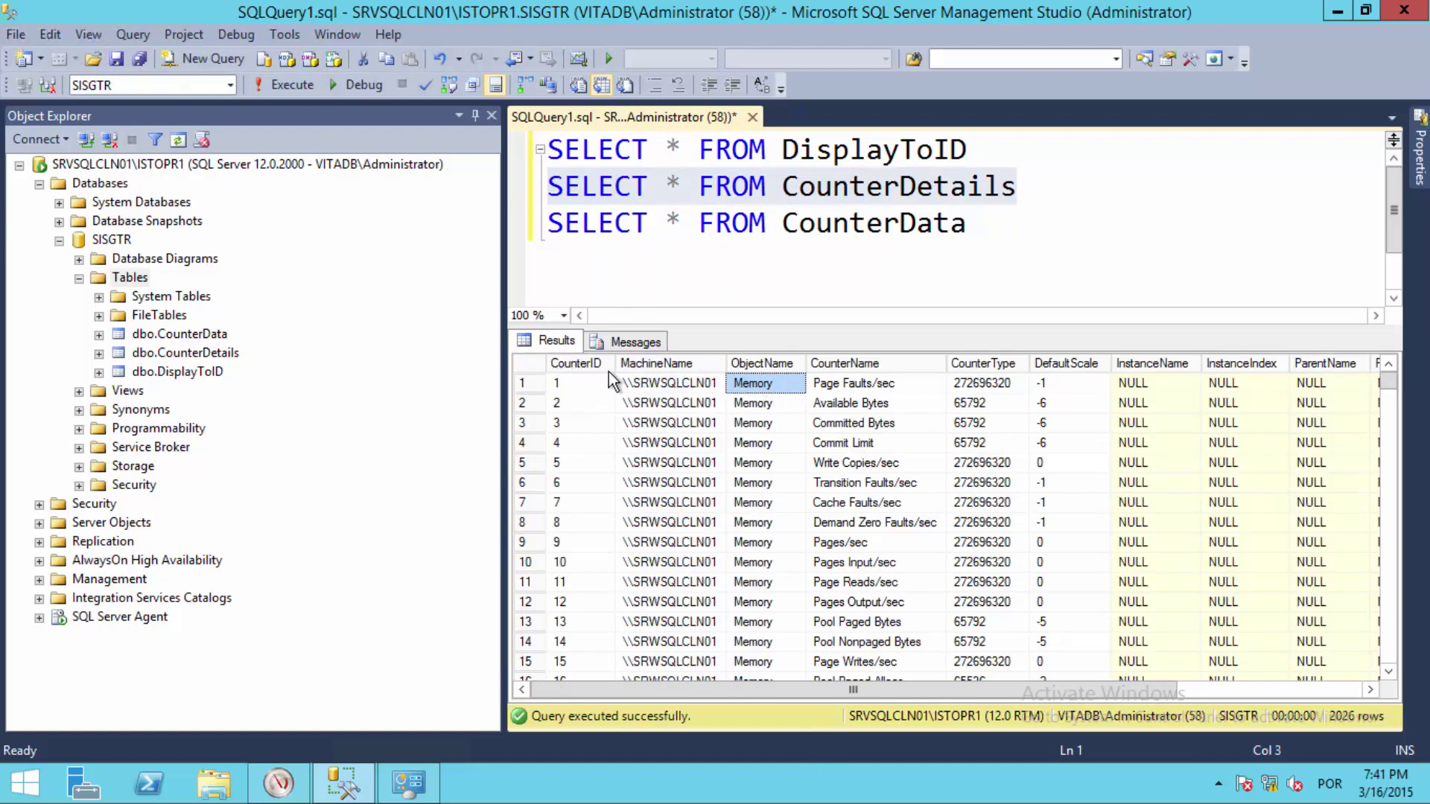
pyautogui.click(569, 384)
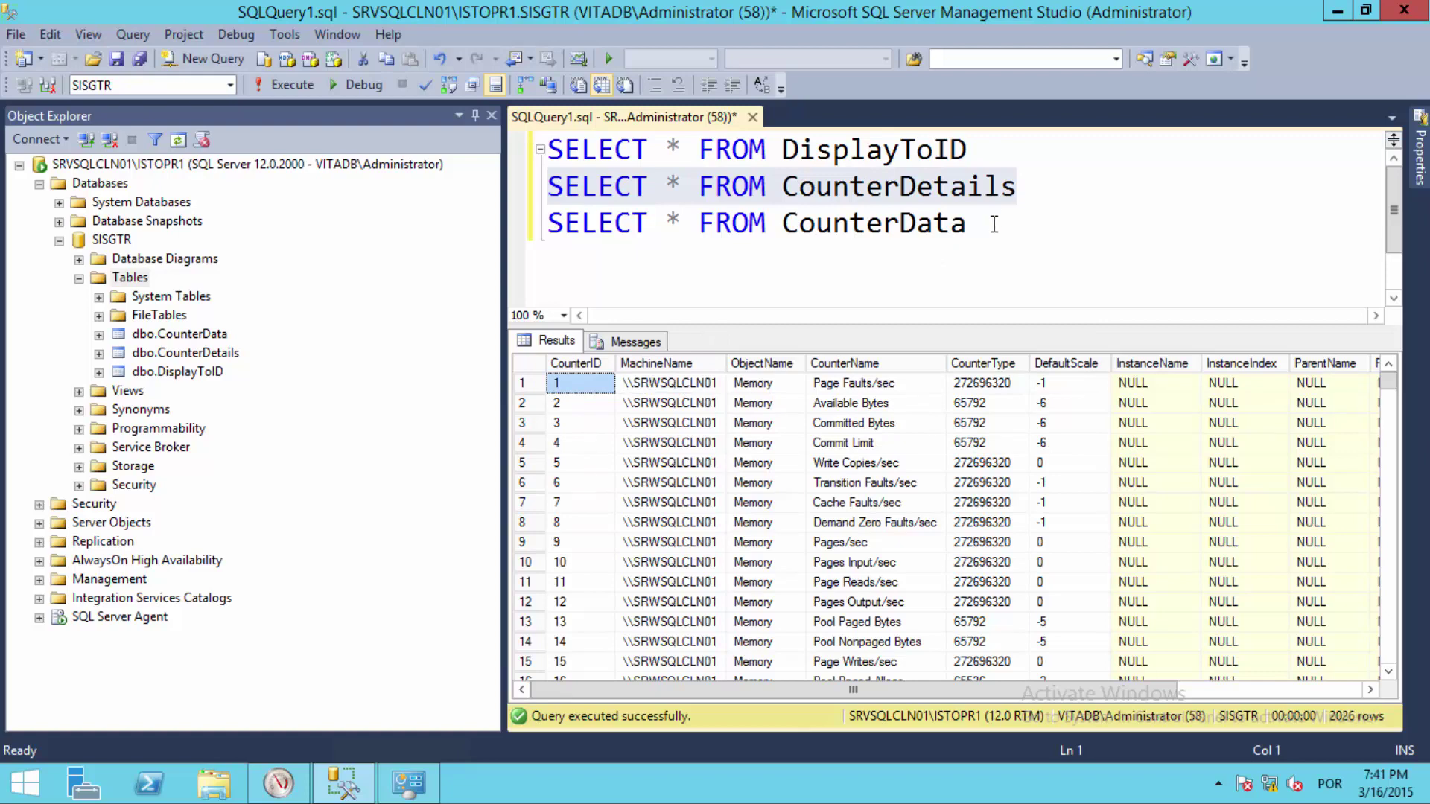
# Run only the SELECT * FROM CounterData statement and inspect the CounterID values of the first ten rows
pyautogui.click(1021, 226)
pyautogui.moveTo(1021, 227); pyautogui.dragTo(548, 226)
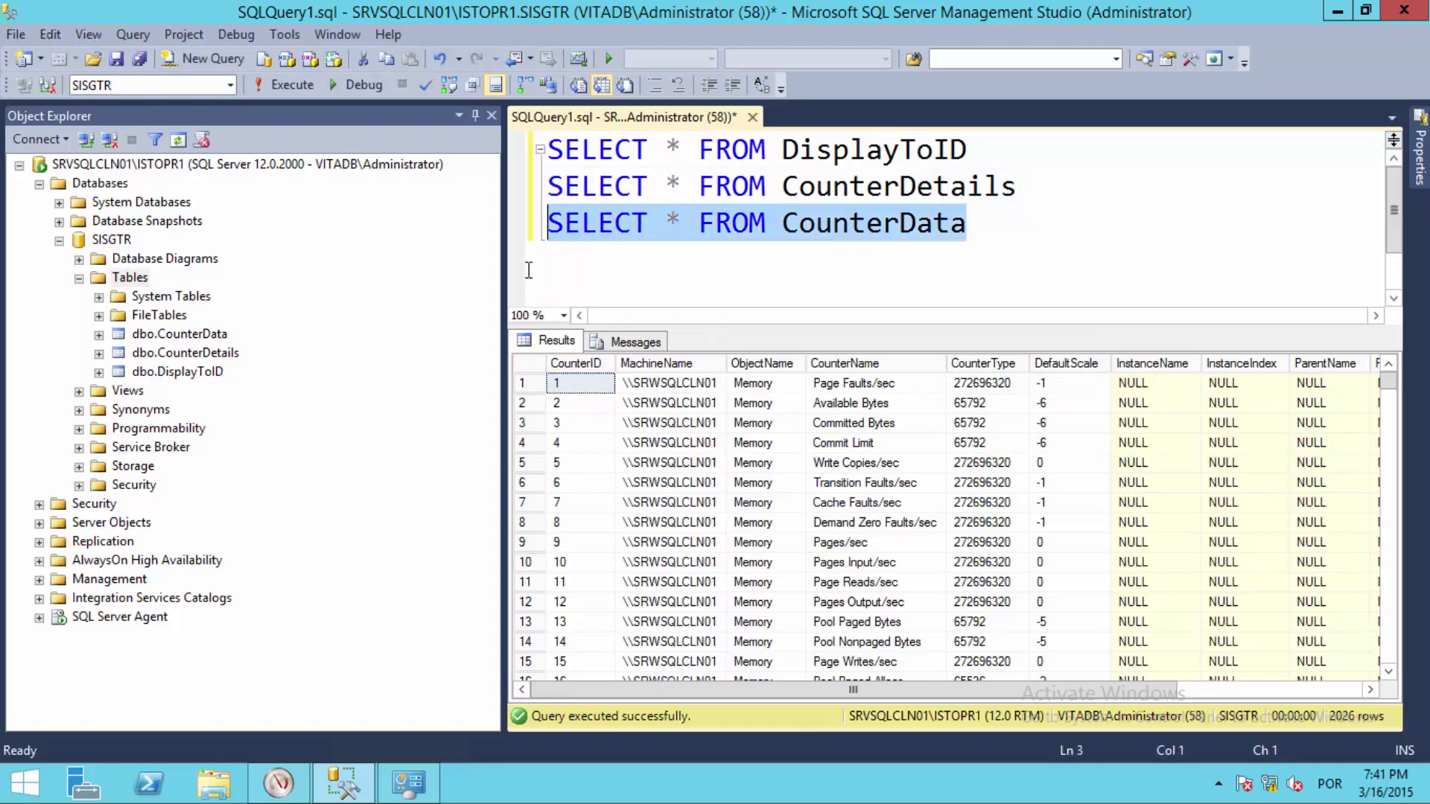
pyautogui.click(283, 84)
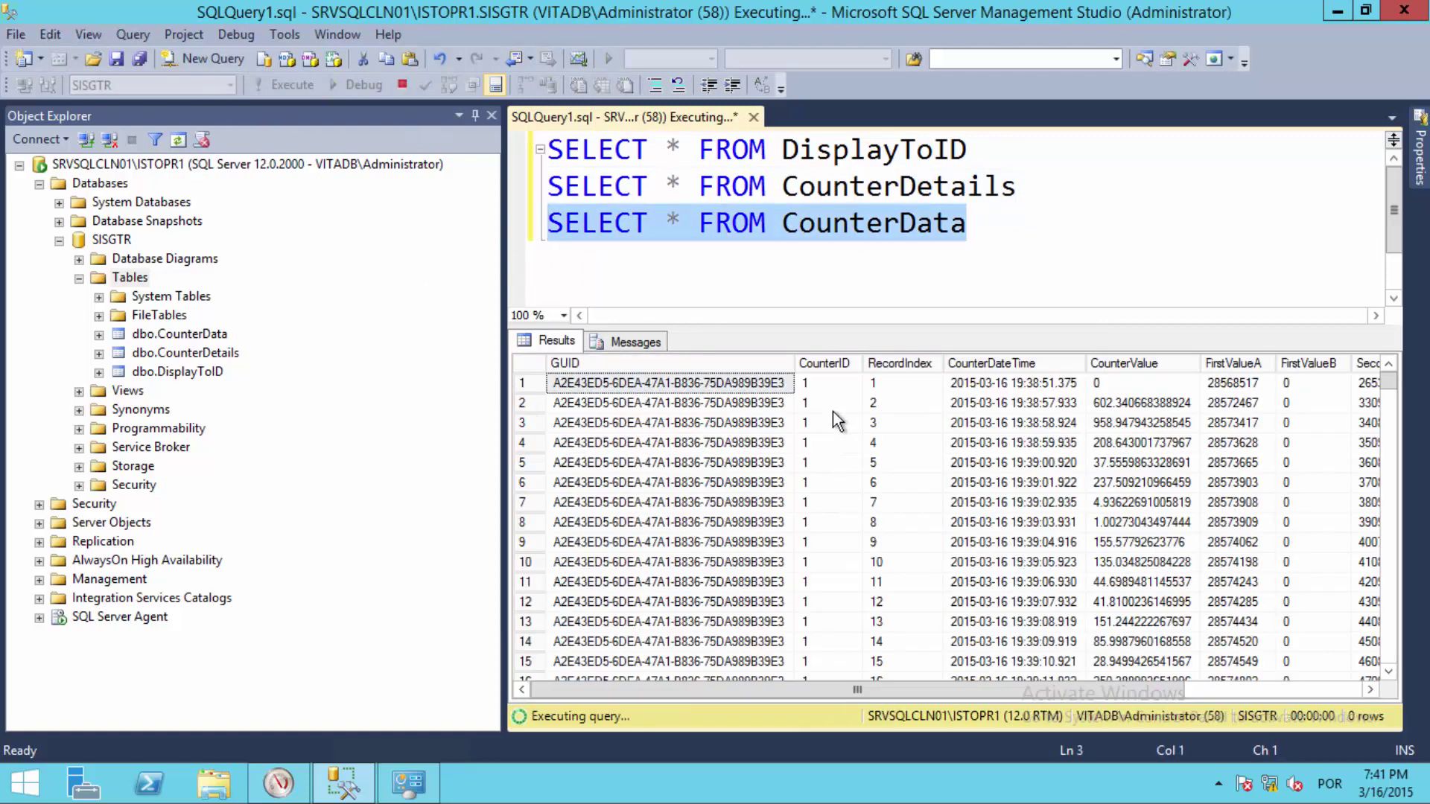
pyautogui.moveTo(832, 384); pyautogui.dragTo(831, 566)
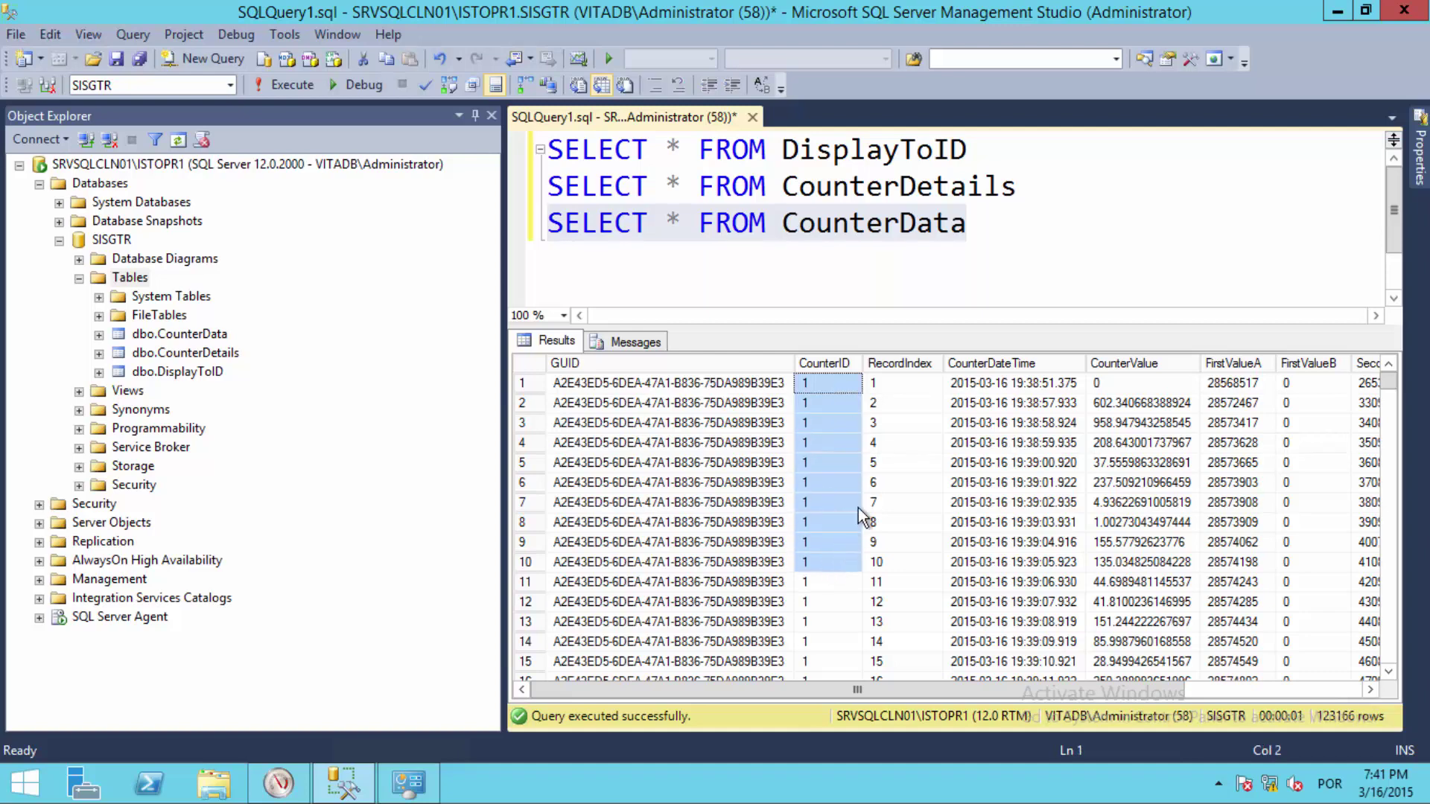
# Run the CounterDetails query alone again and look up the ObjectName and CounterName for CounterID 1
pyautogui.click(1033, 183)
pyautogui.press('Right')
pyautogui.hotkey('shift', 'Up')
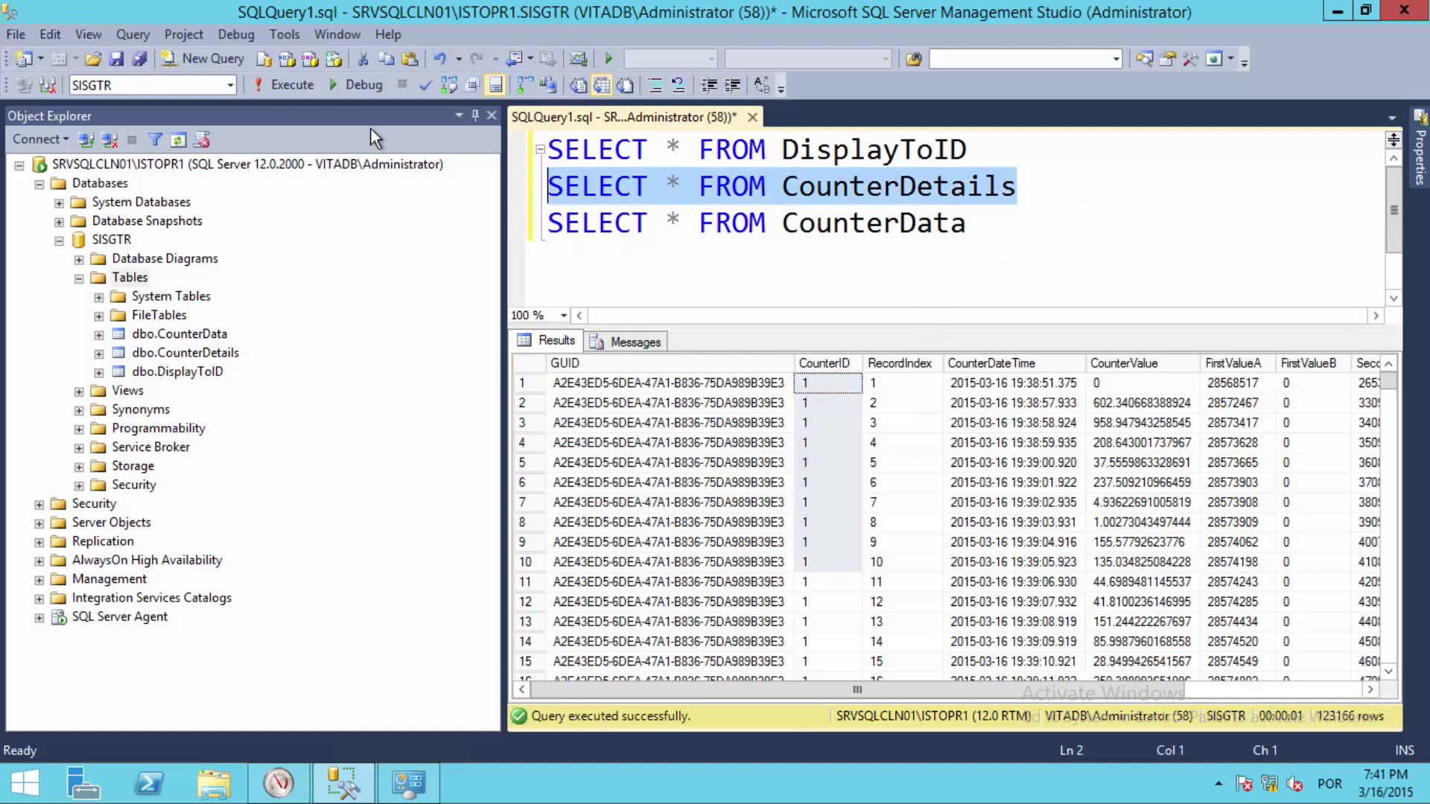
pyautogui.click(284, 85)
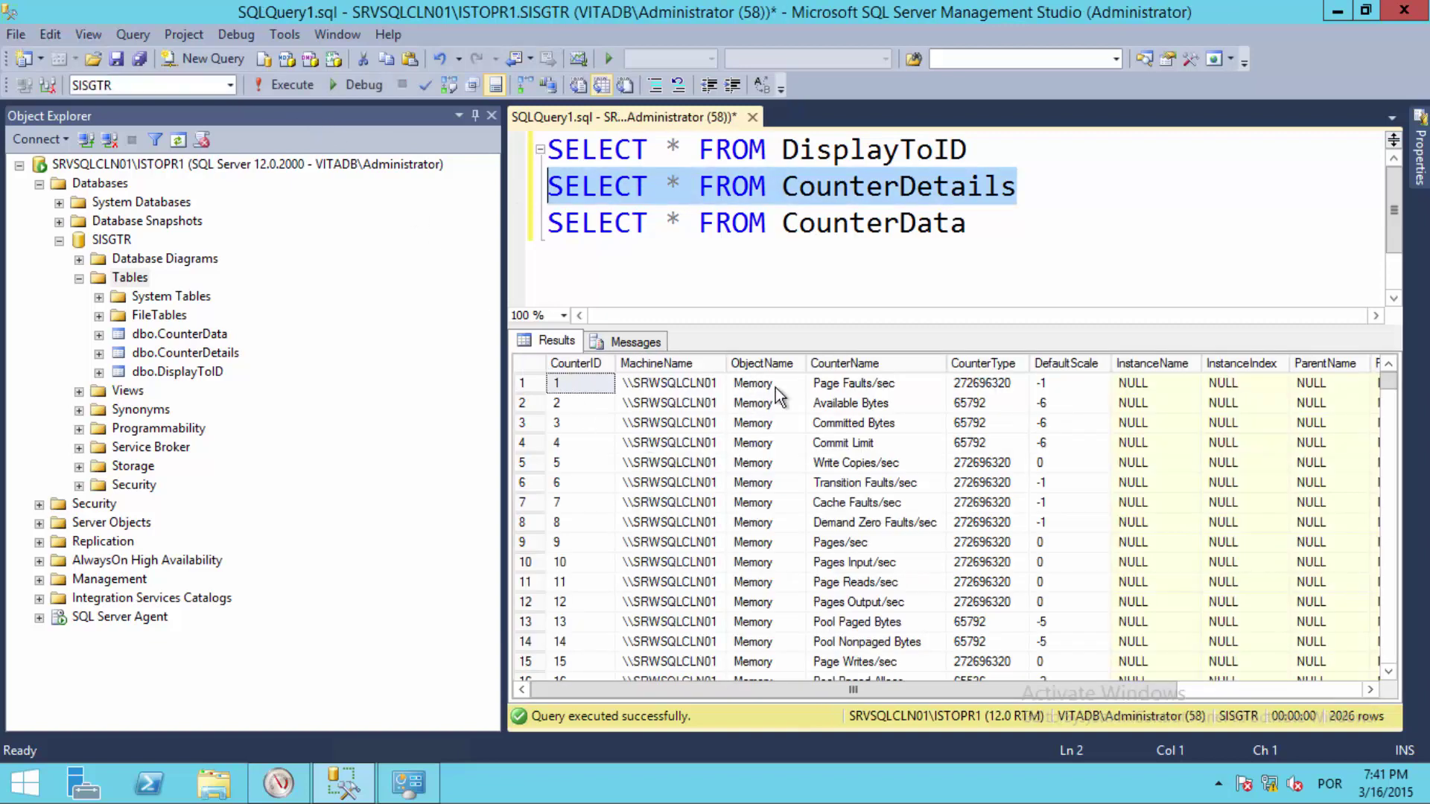
pyautogui.click(778, 394)
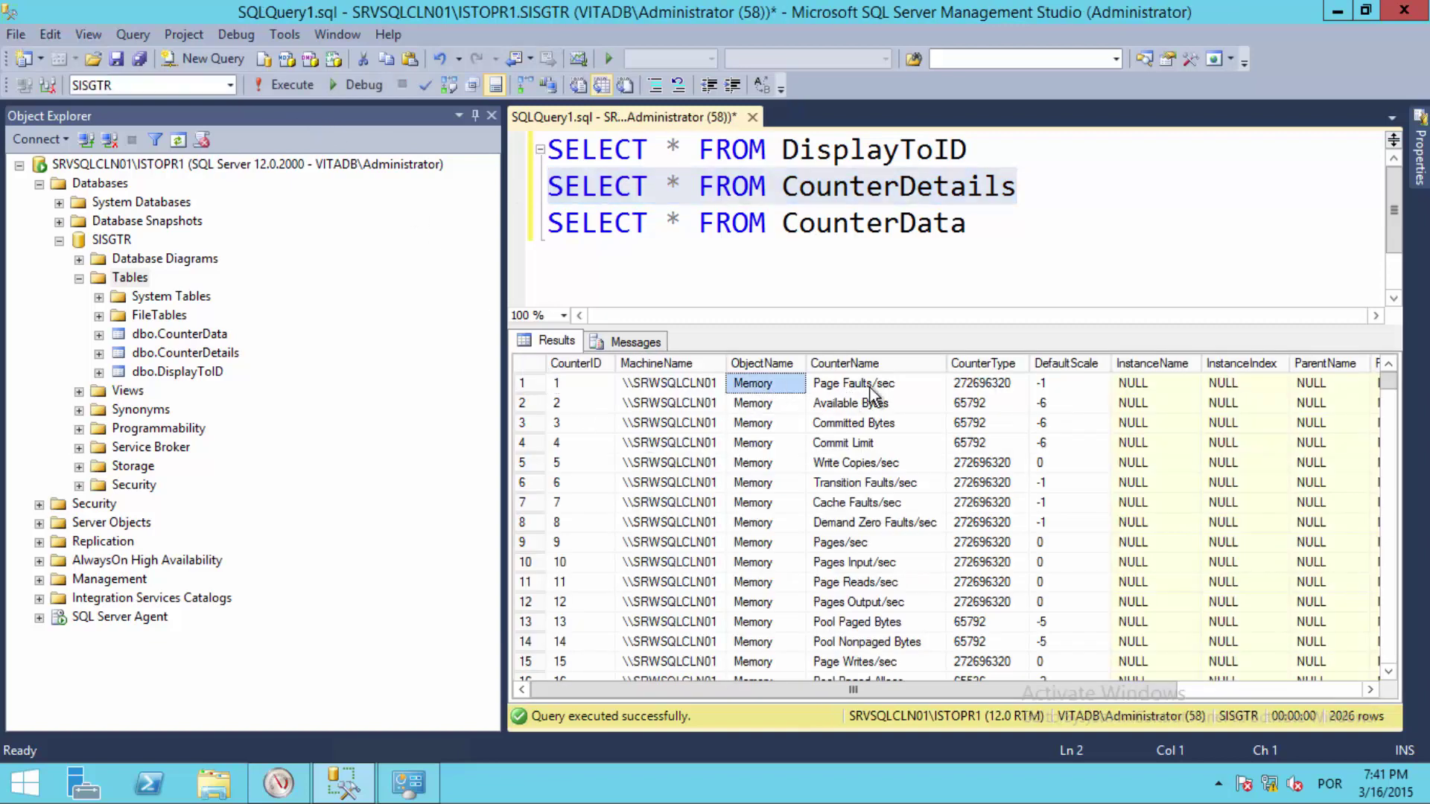
pyautogui.click(915, 383)
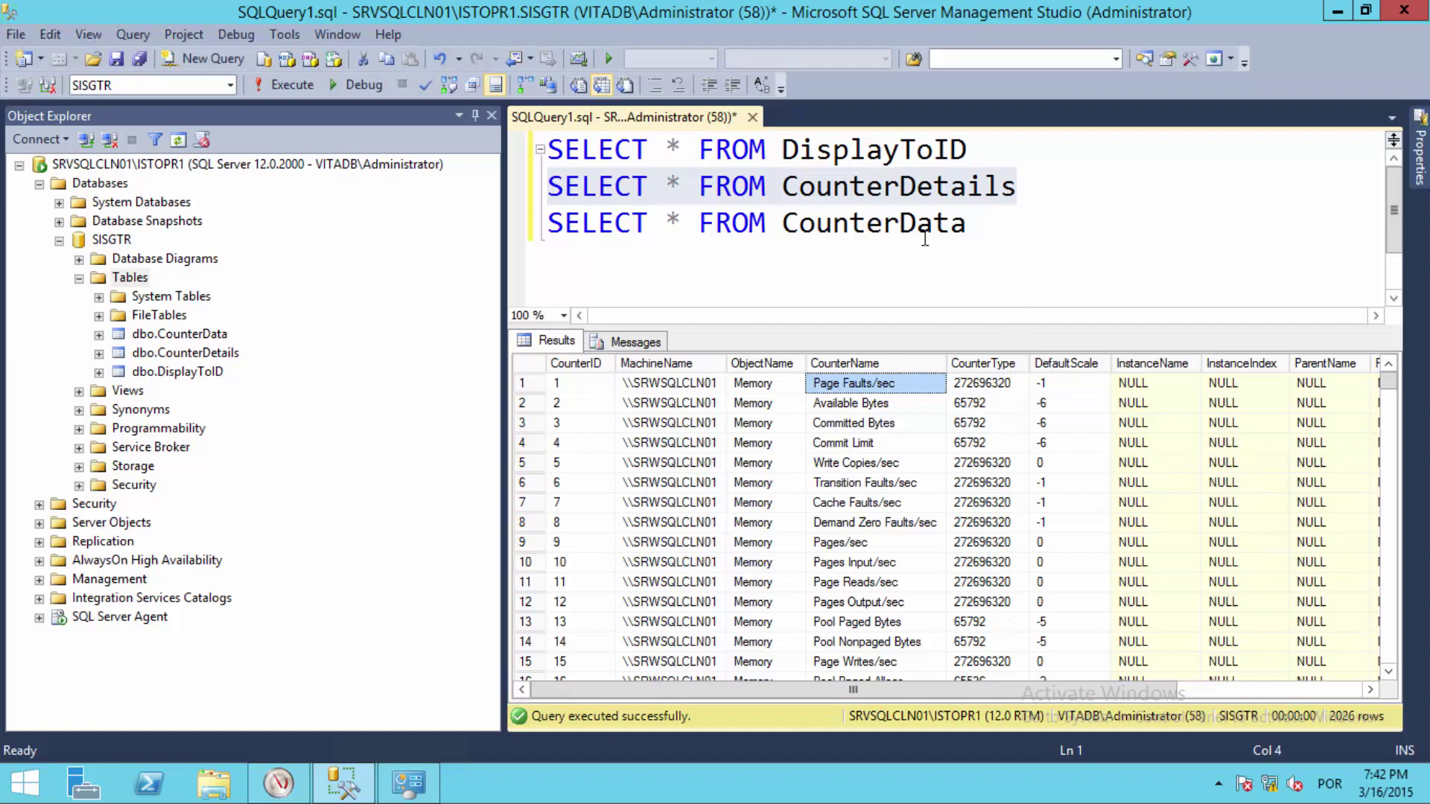
# Rerun the CounterData query alone and examine the RecordIndex values of rows much further down the result
pyautogui.moveTo(968, 223); pyautogui.dragTo(548, 223)
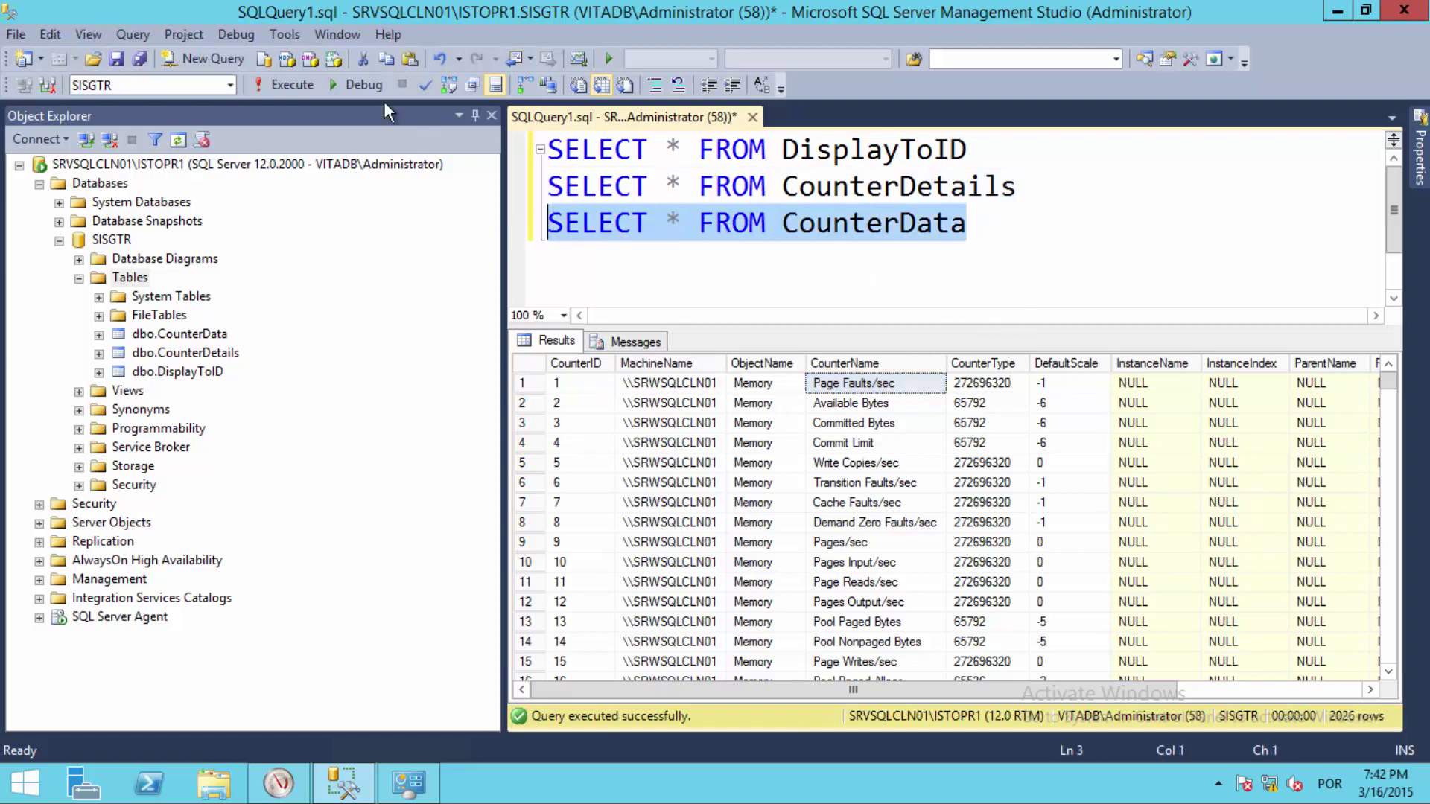
pyautogui.click(288, 87)
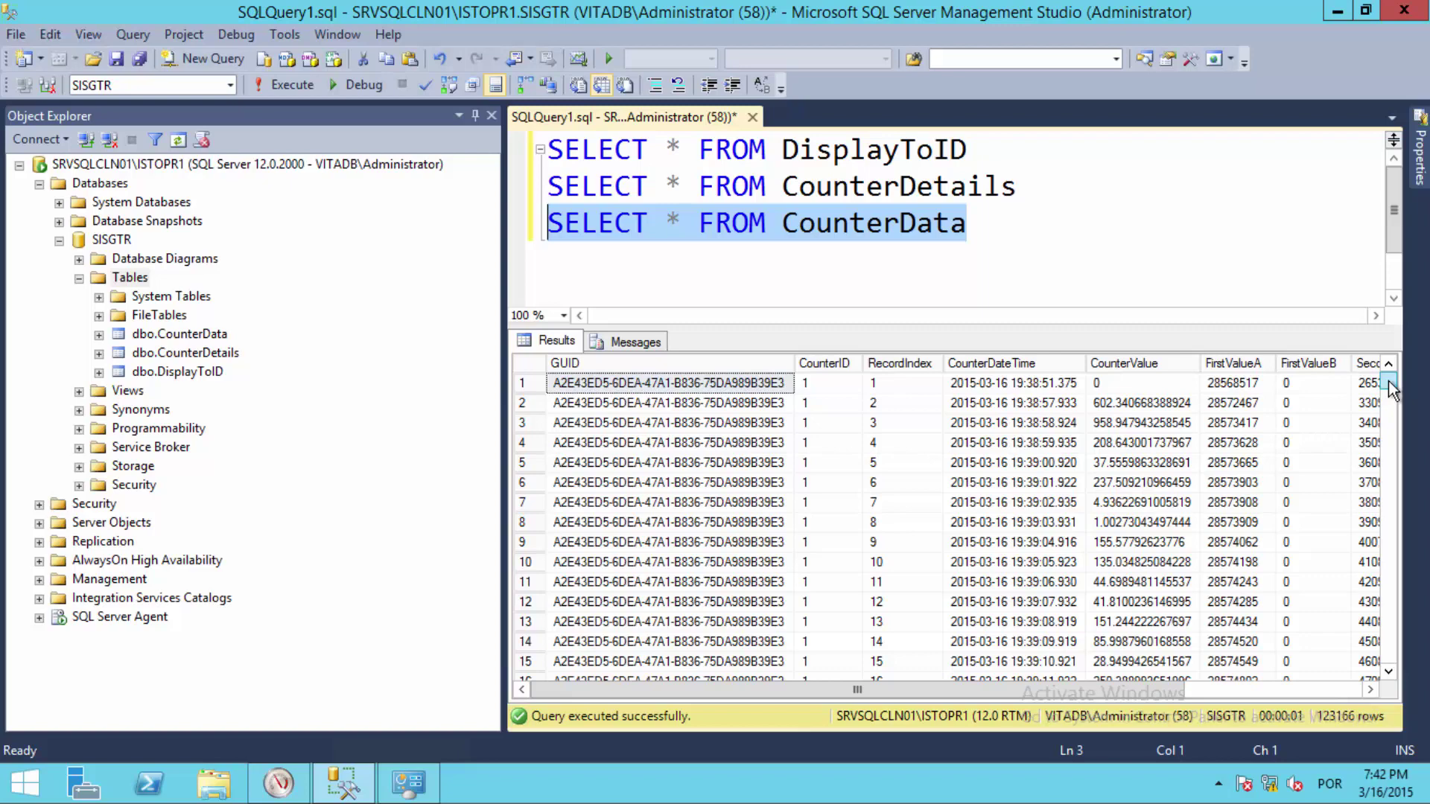
pyautogui.moveTo(1389, 382); pyautogui.dragTo(1385, 447)
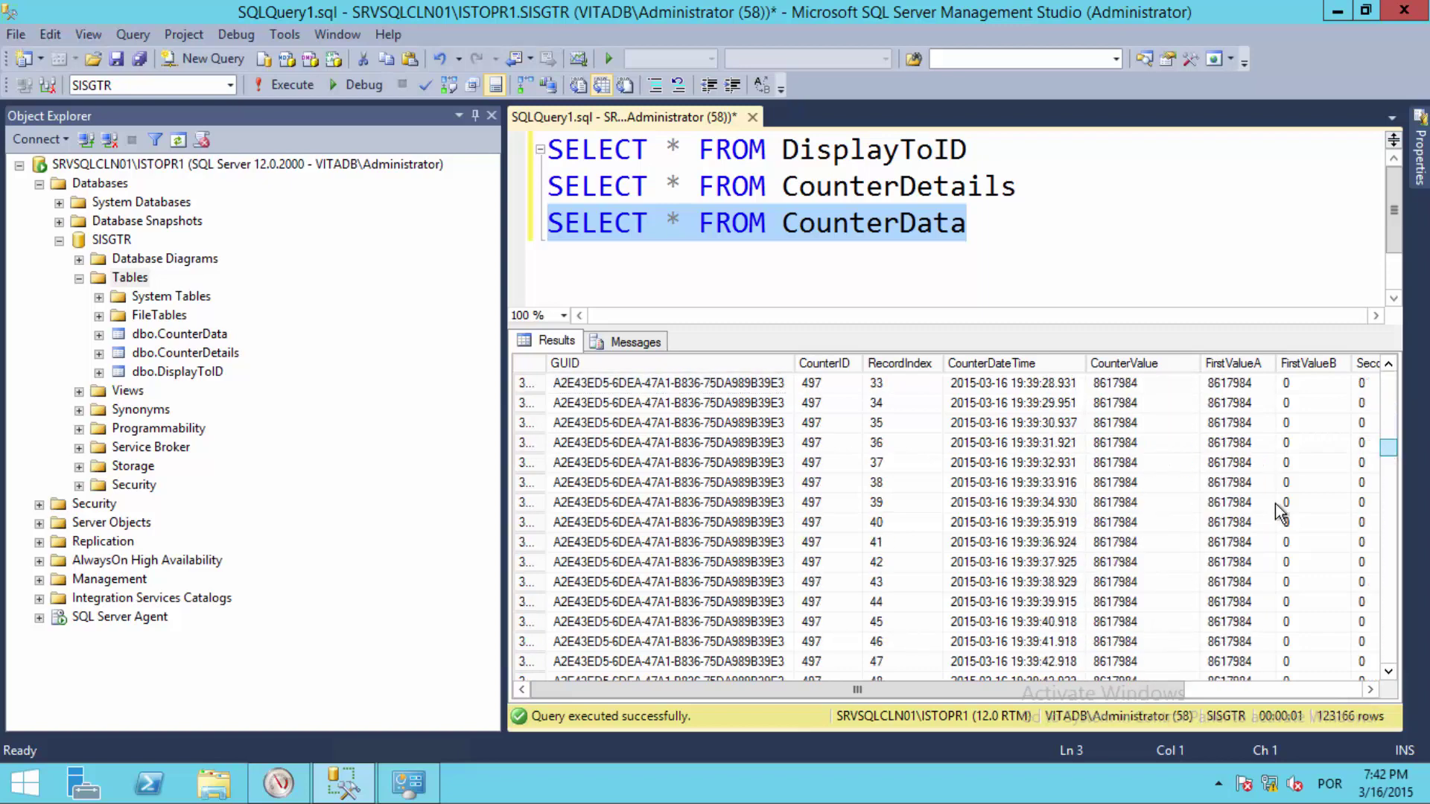
pyautogui.click(932, 545)
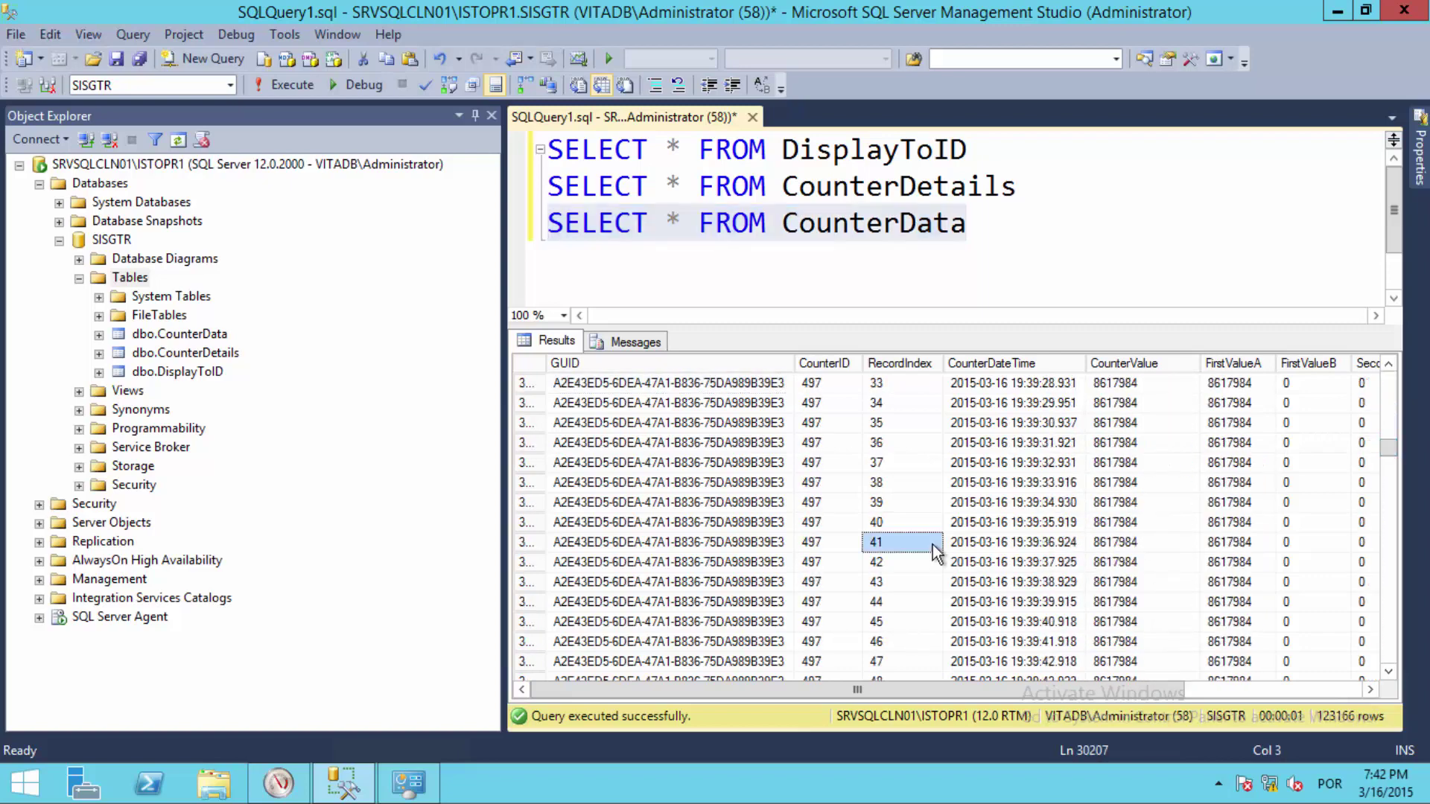
# Auto-hide the Object Explorer and enlarge the results pane so more CounterData columns and rows fit
pyautogui.click(473, 117)
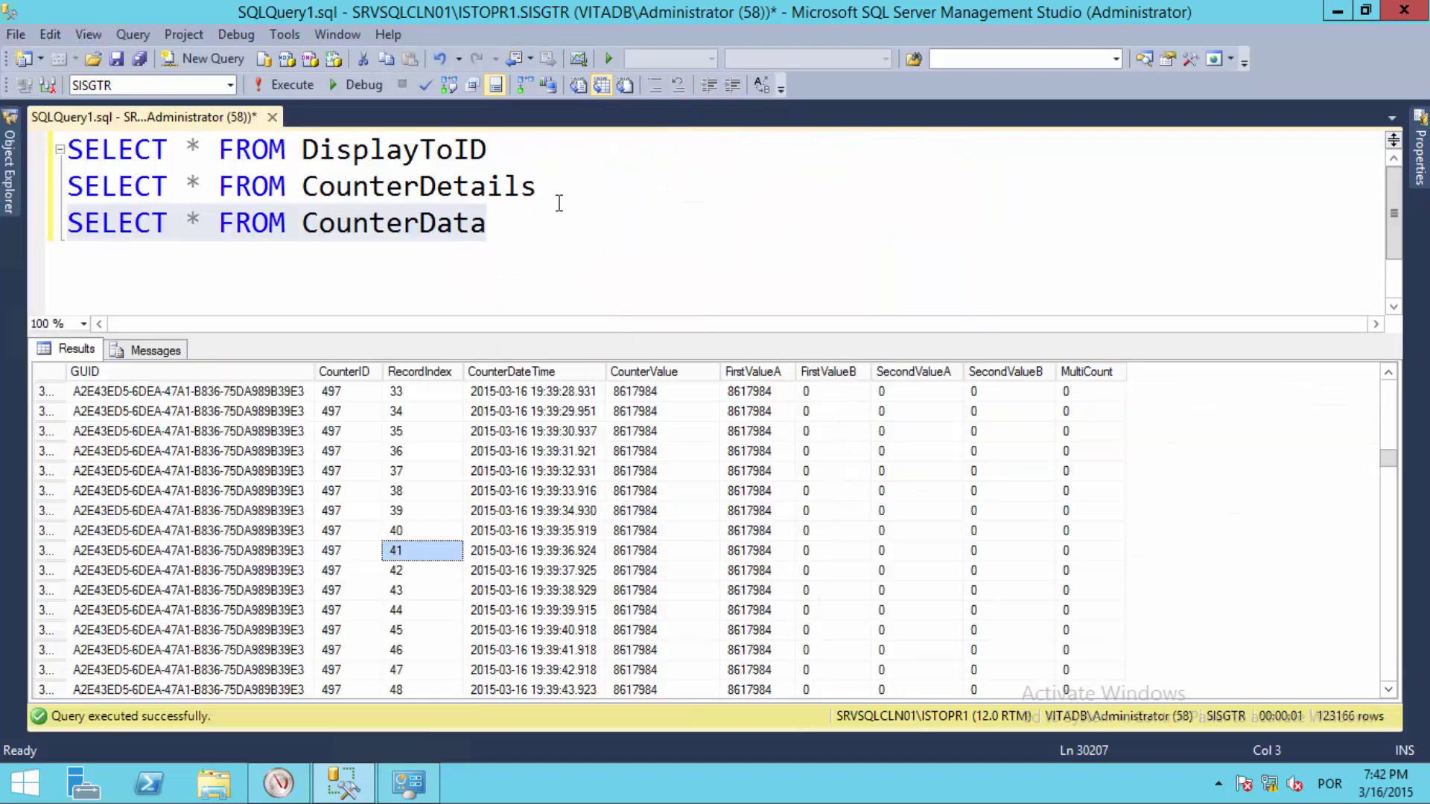
pyautogui.click(527, 238)
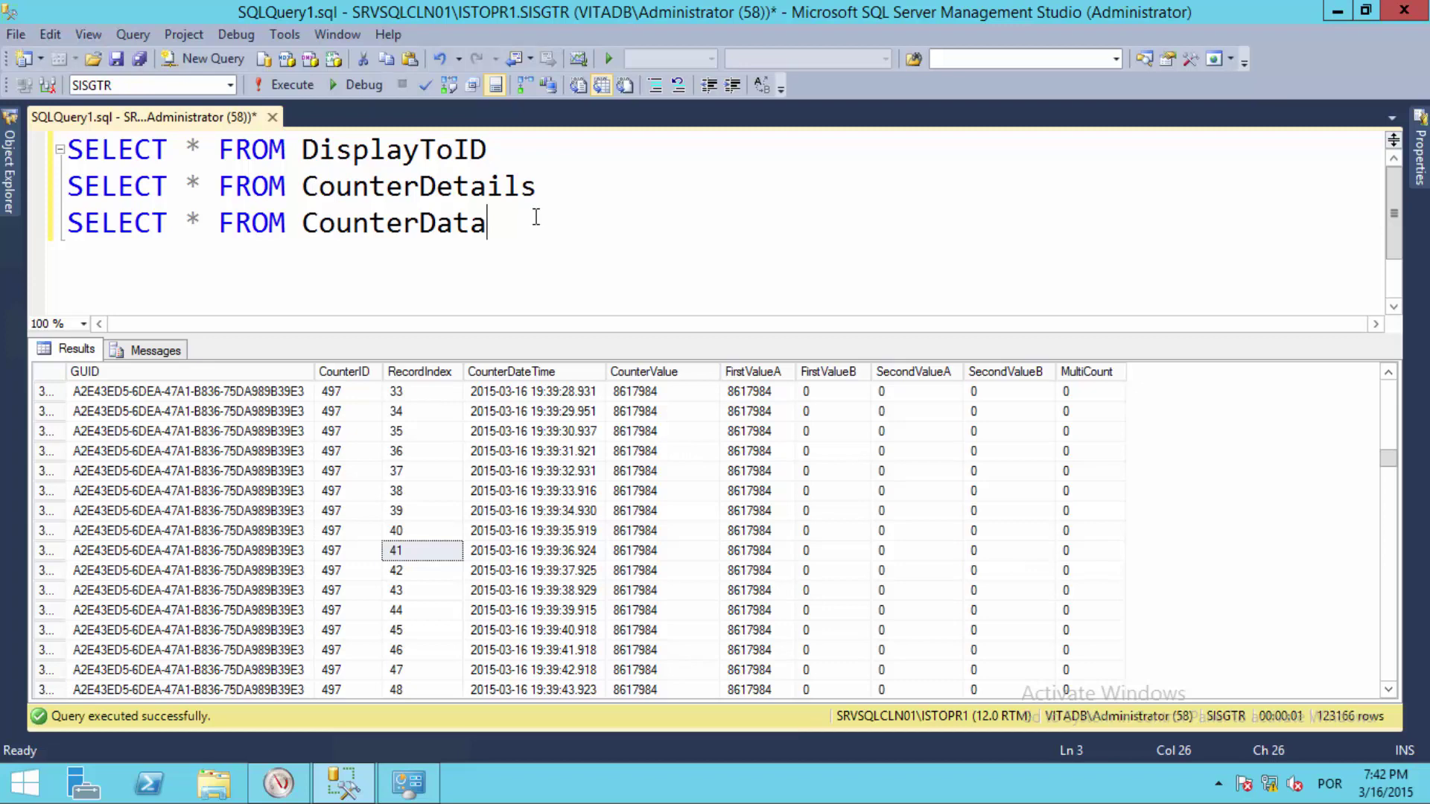
pyautogui.click(567, 394)
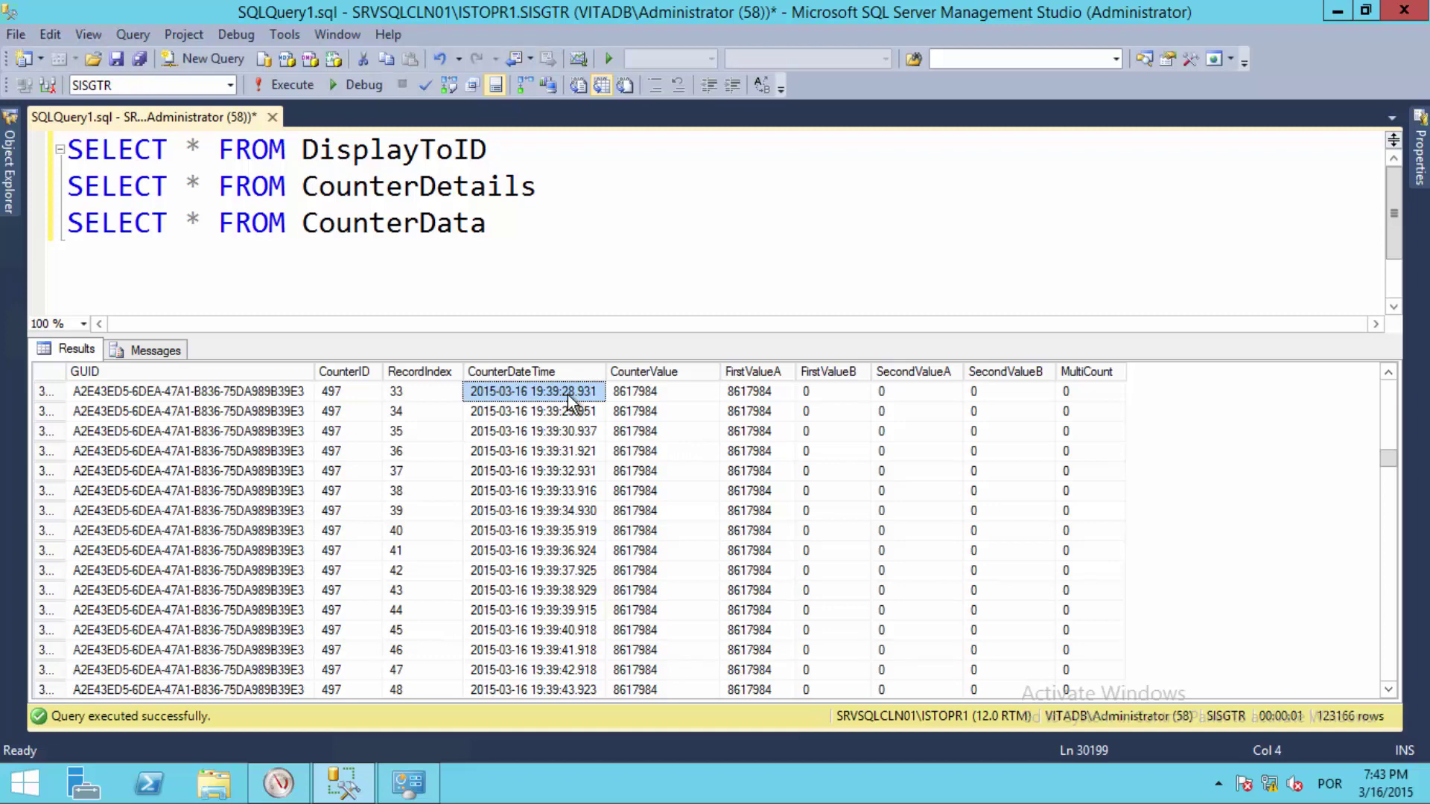
pyautogui.click(493, 235)
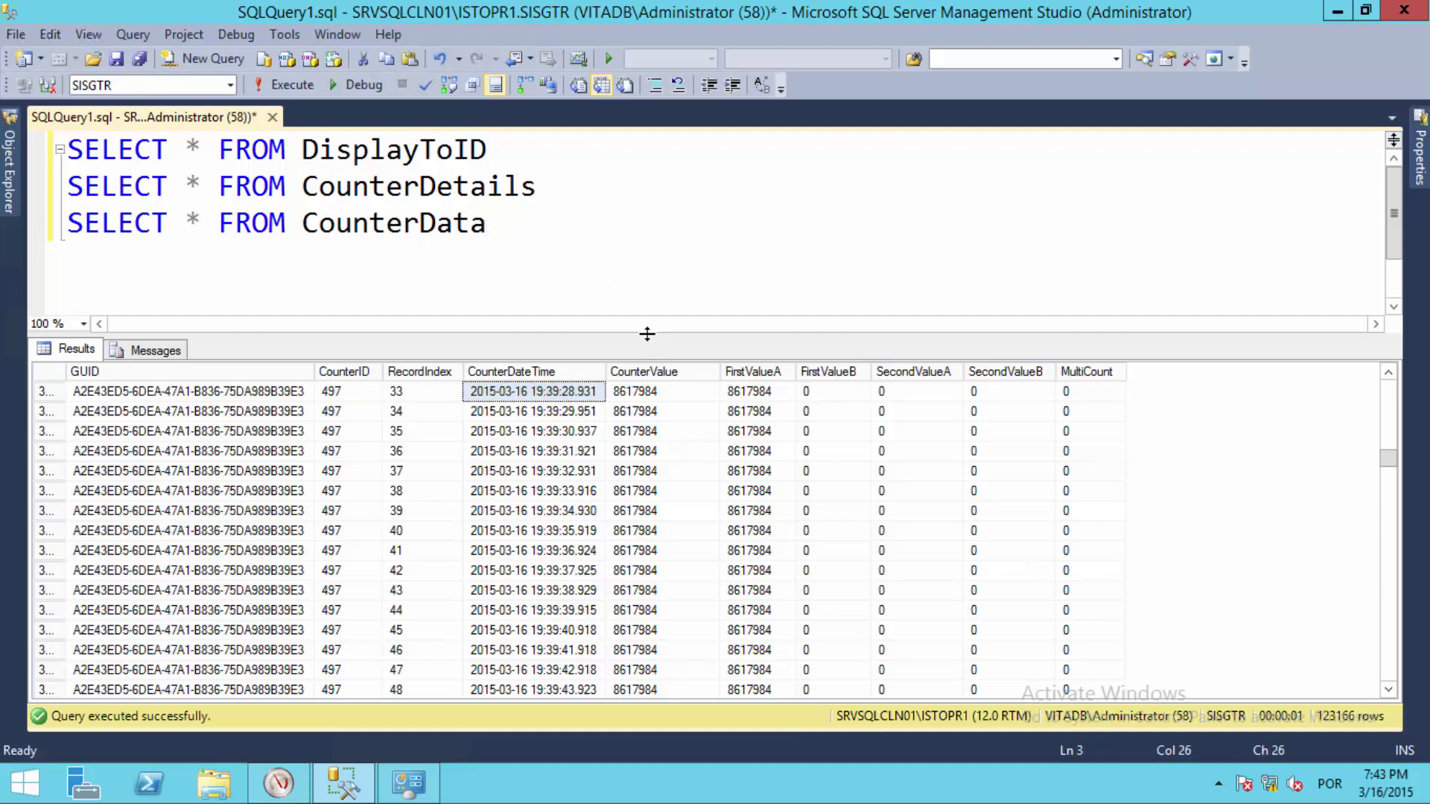
pyautogui.moveTo(650, 332); pyautogui.dragTo(639, 270)
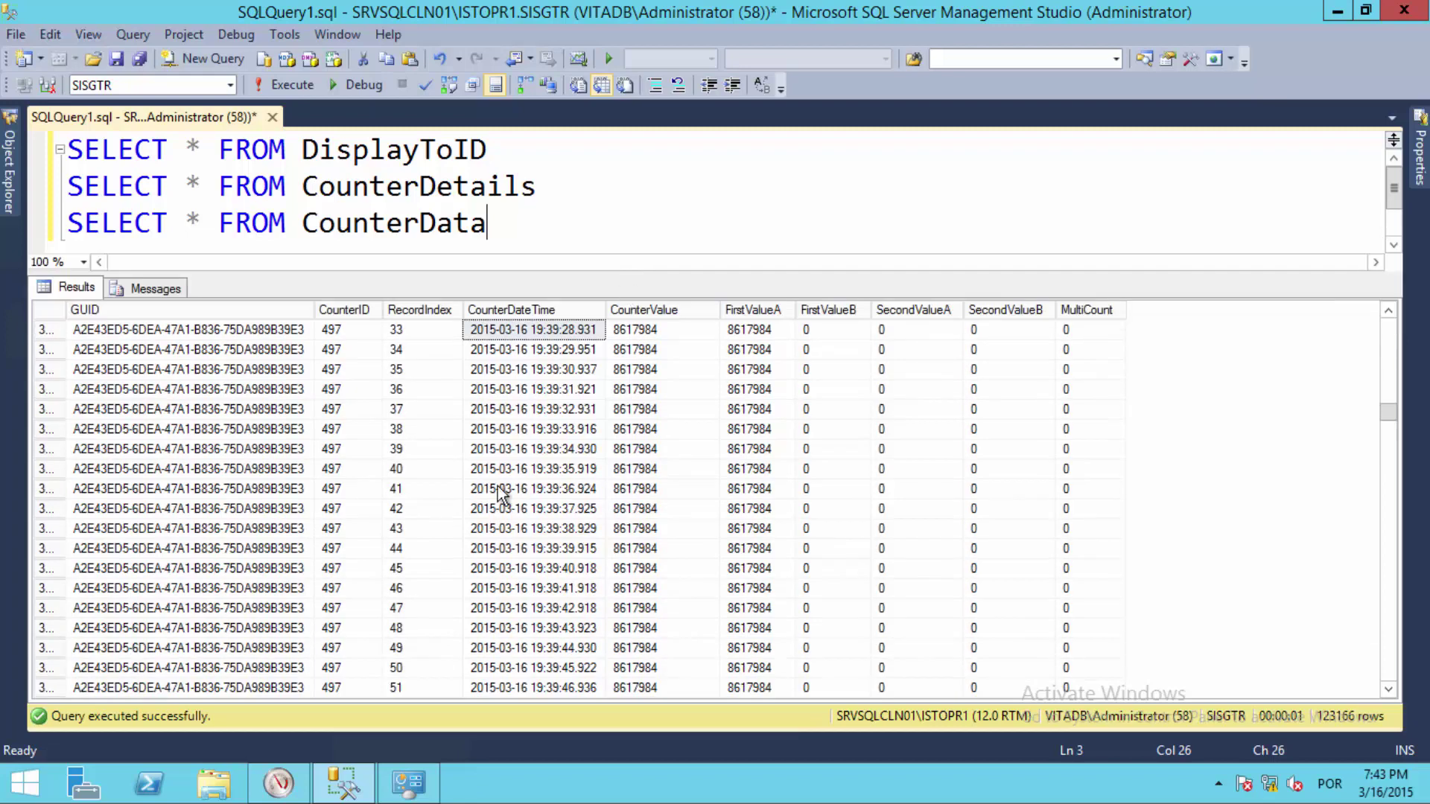
pyautogui.click(344, 791)
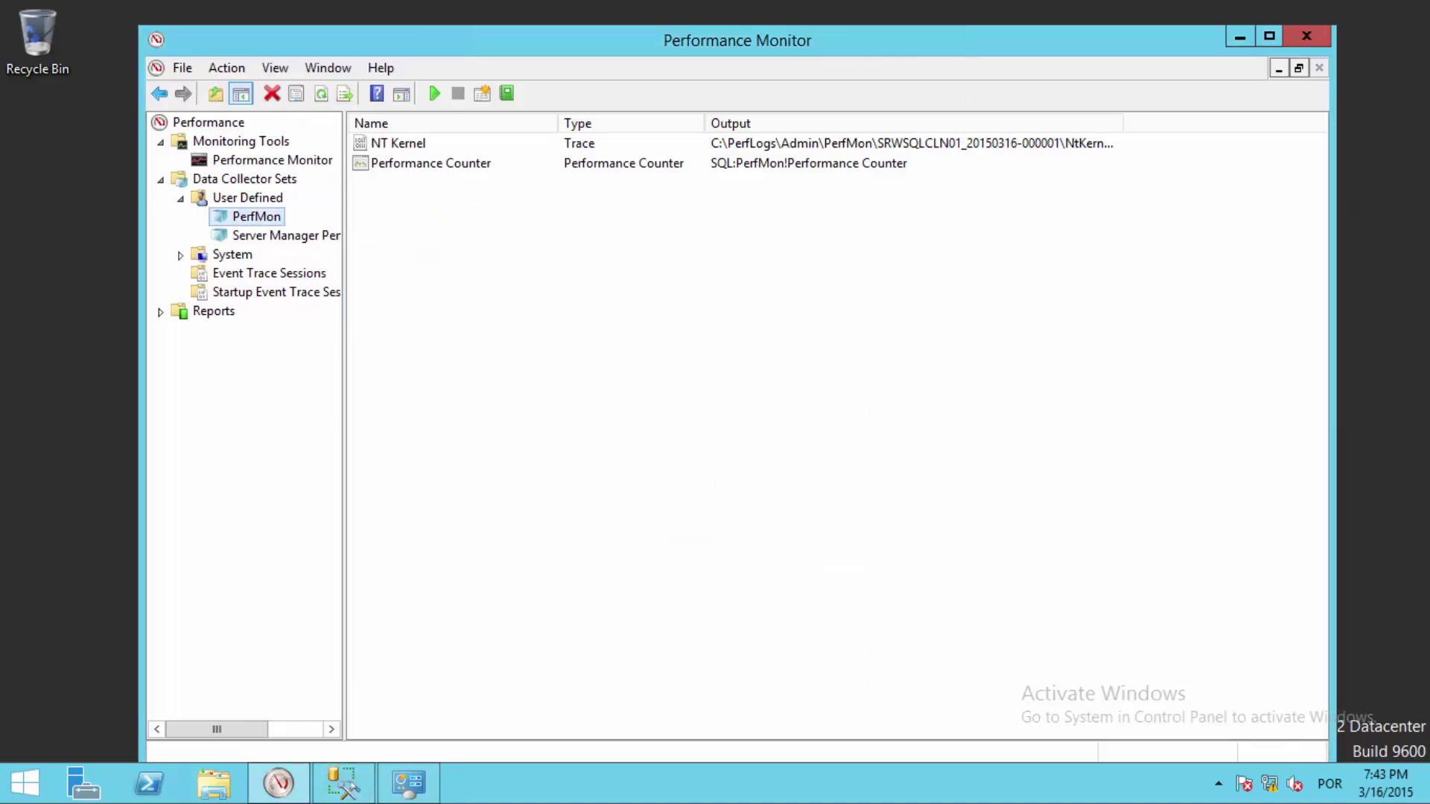
pyautogui.click(348, 788)
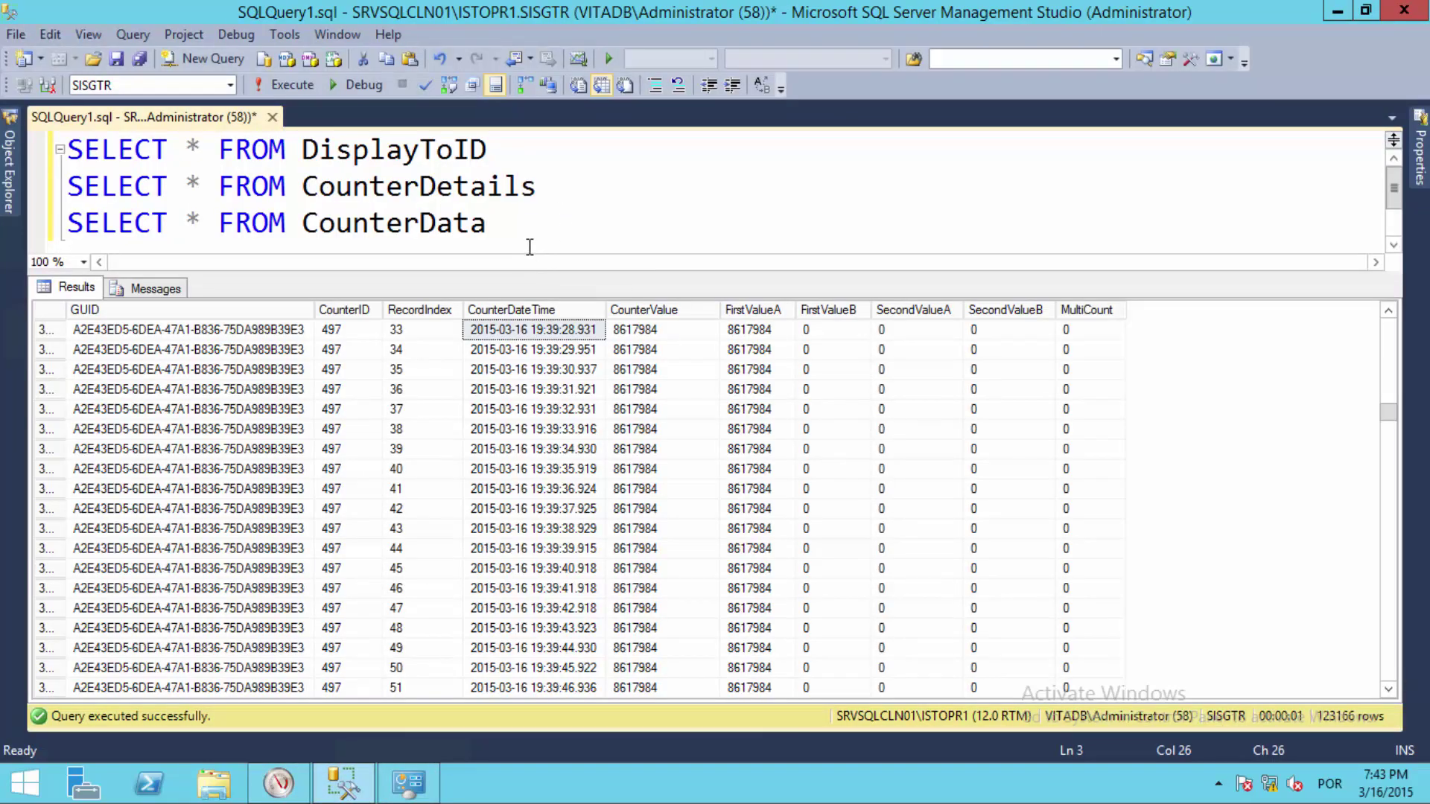